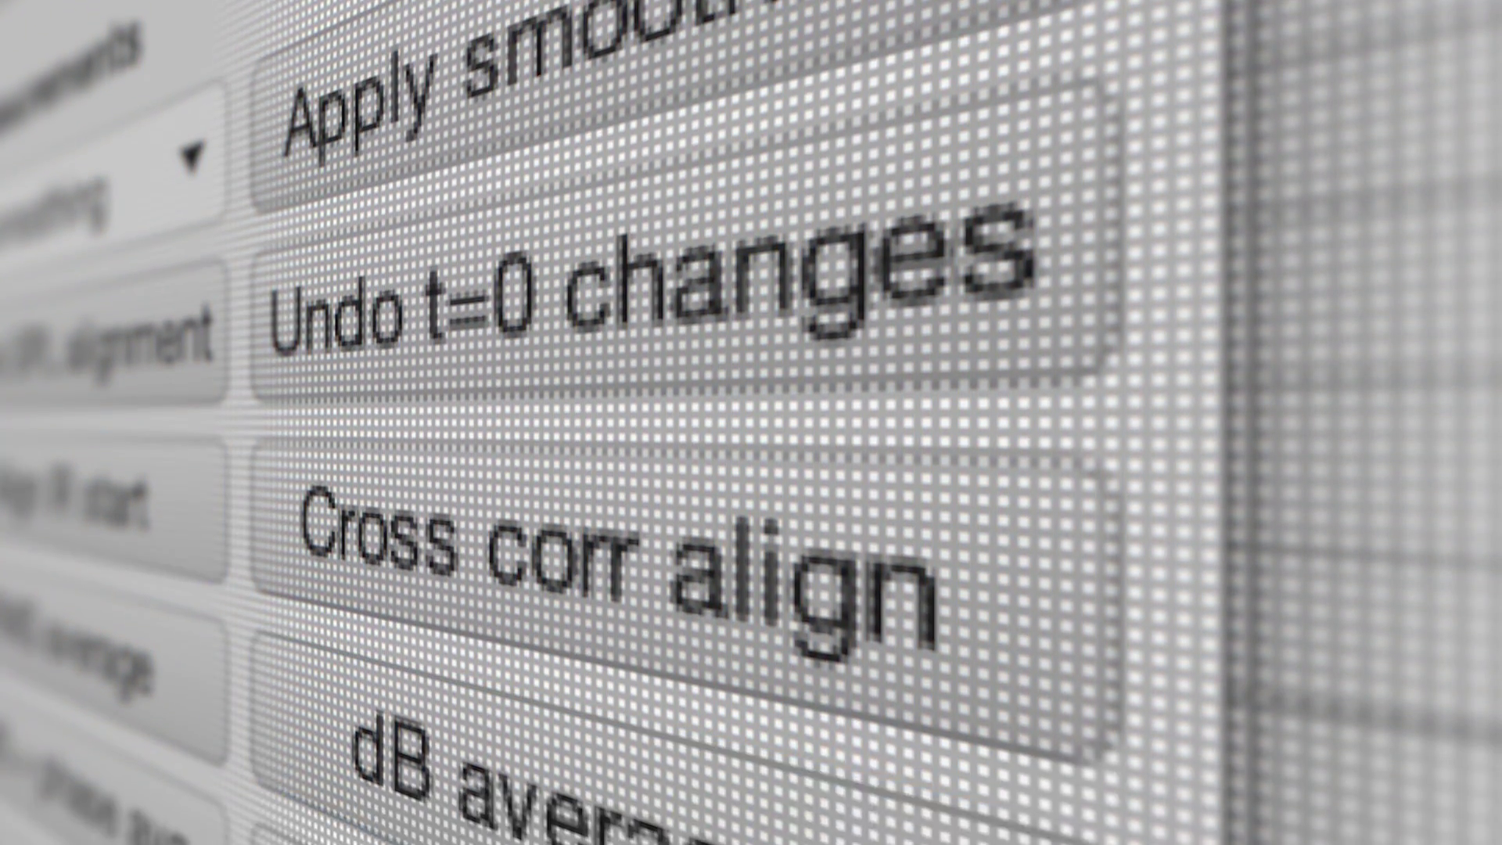
click(792, 585)
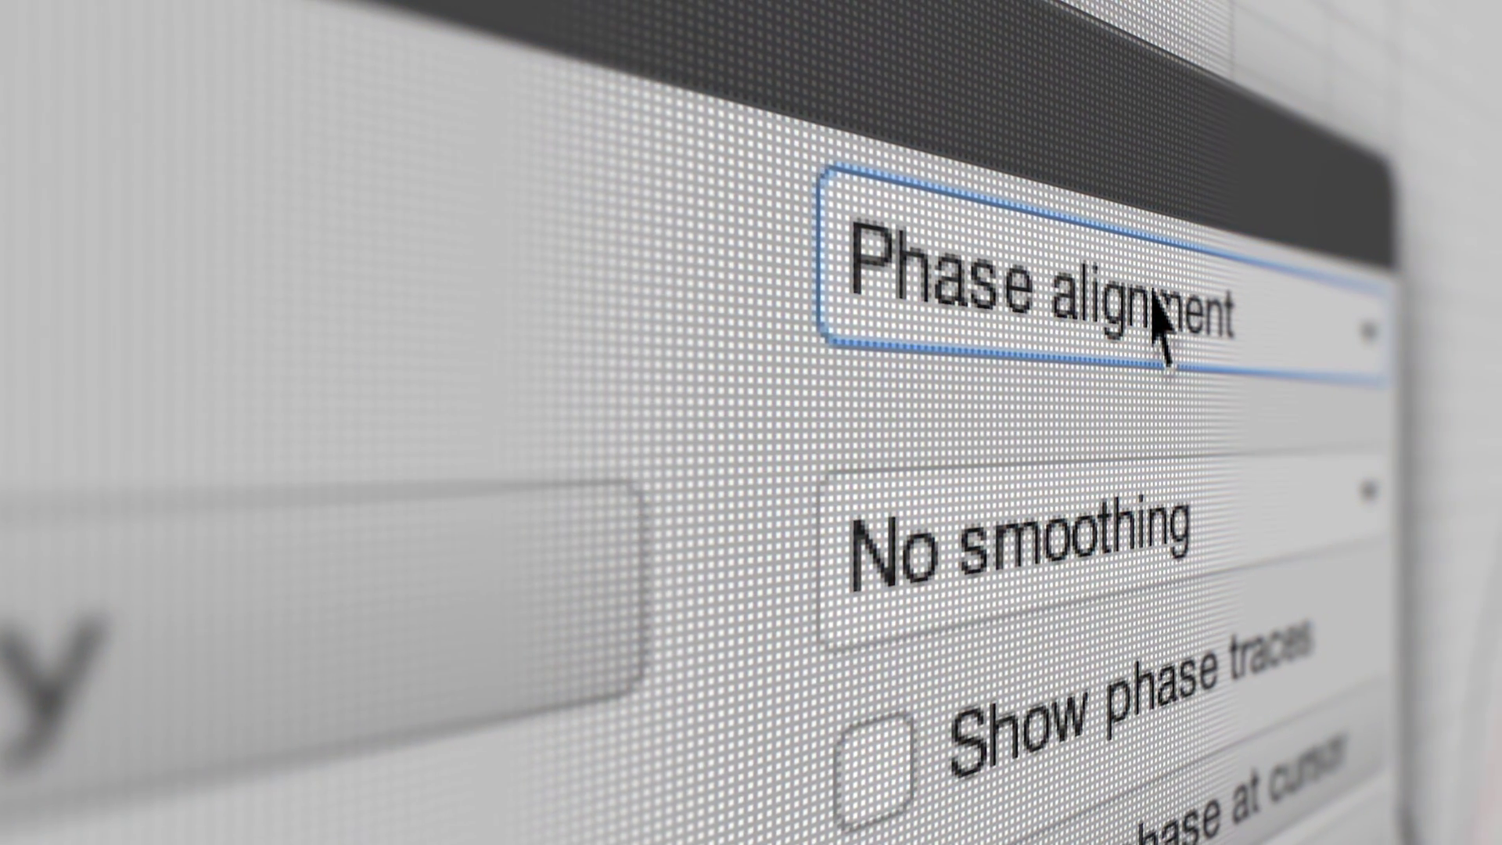
click(1156, 309)
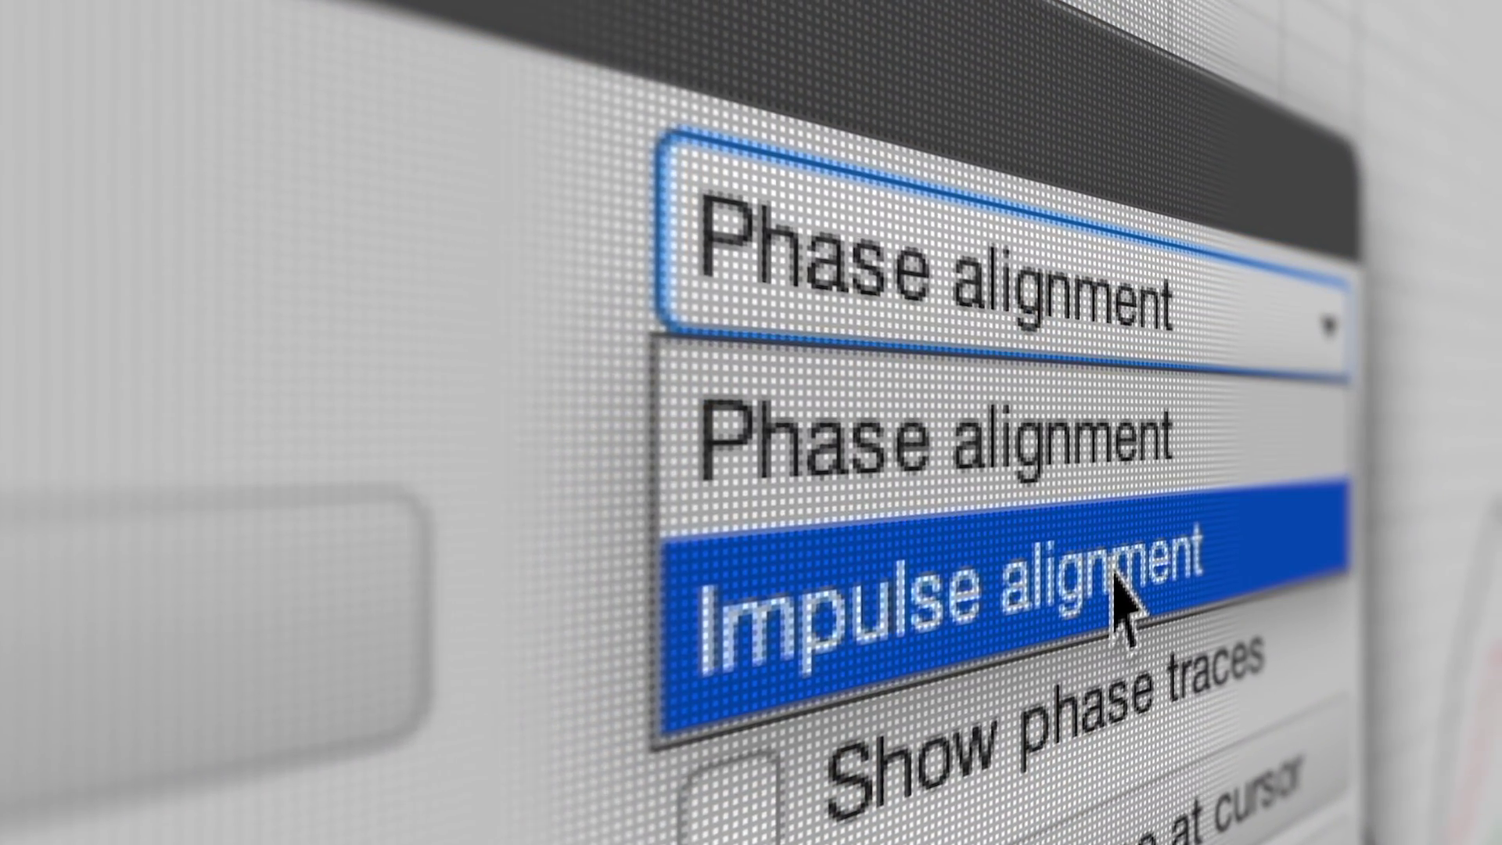
click(1132, 581)
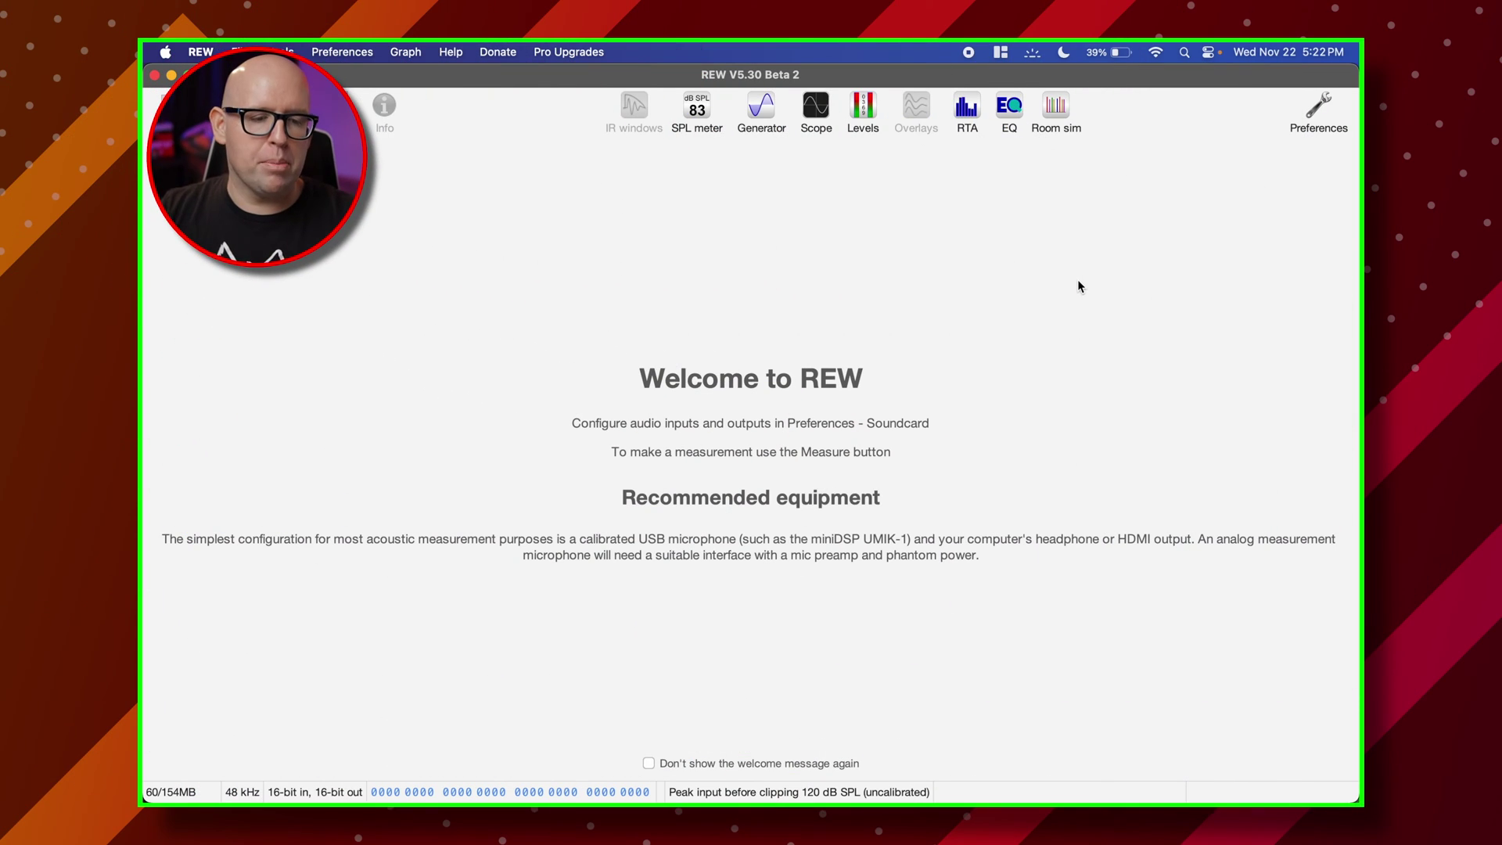
Open the measurement file FRONT LEFT MEASUREMENTS.mdat from the 10_27_2023 folder
key(super+o)
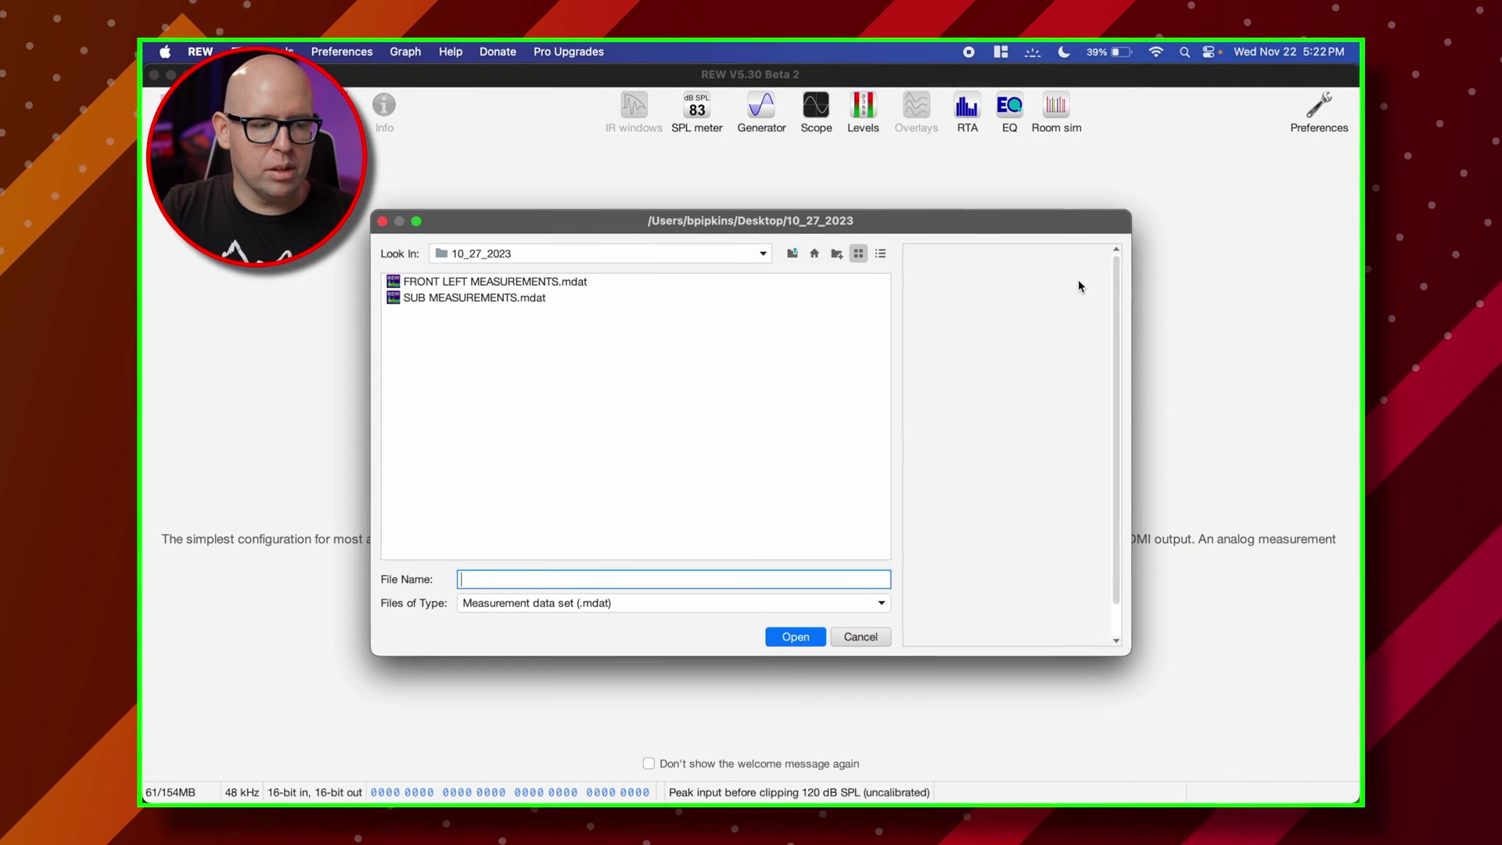
click(556, 270)
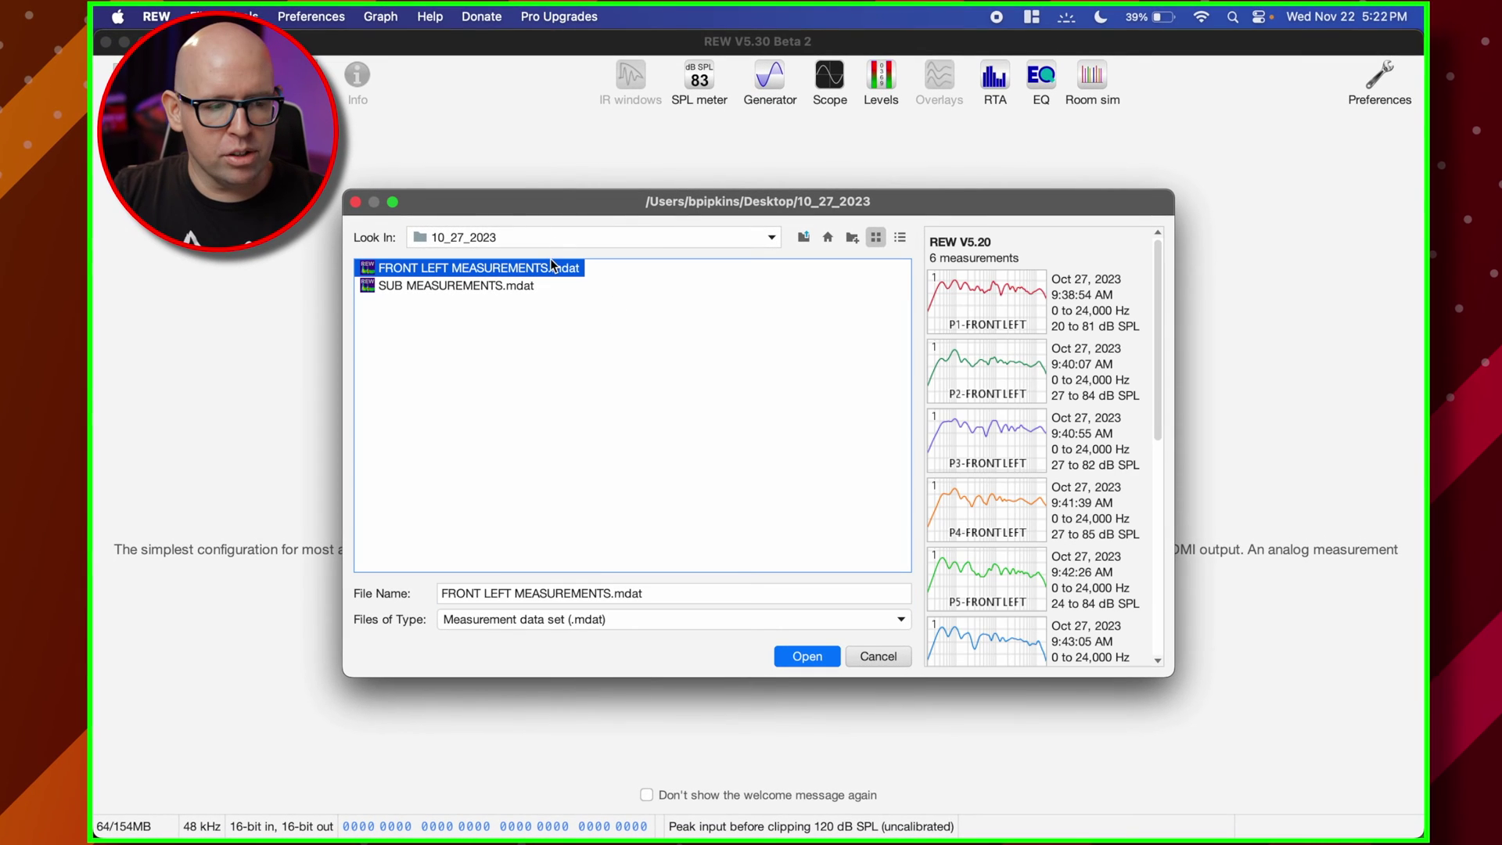
click(807, 655)
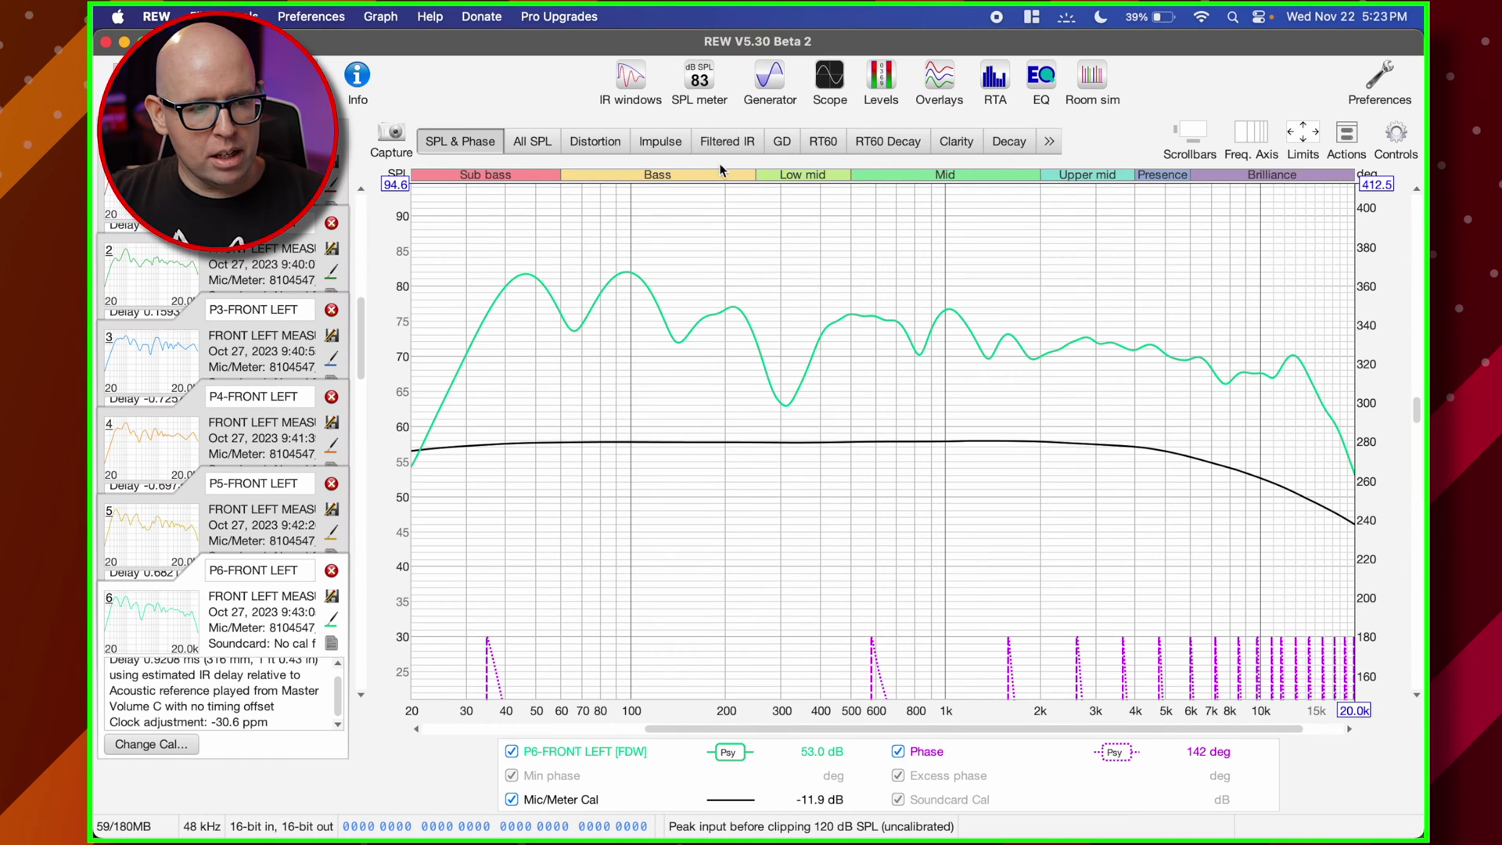
Display all measurements in the All SPL graph and examine the P1 to P4 FRONT LEFT traces one at a time
click(543, 144)
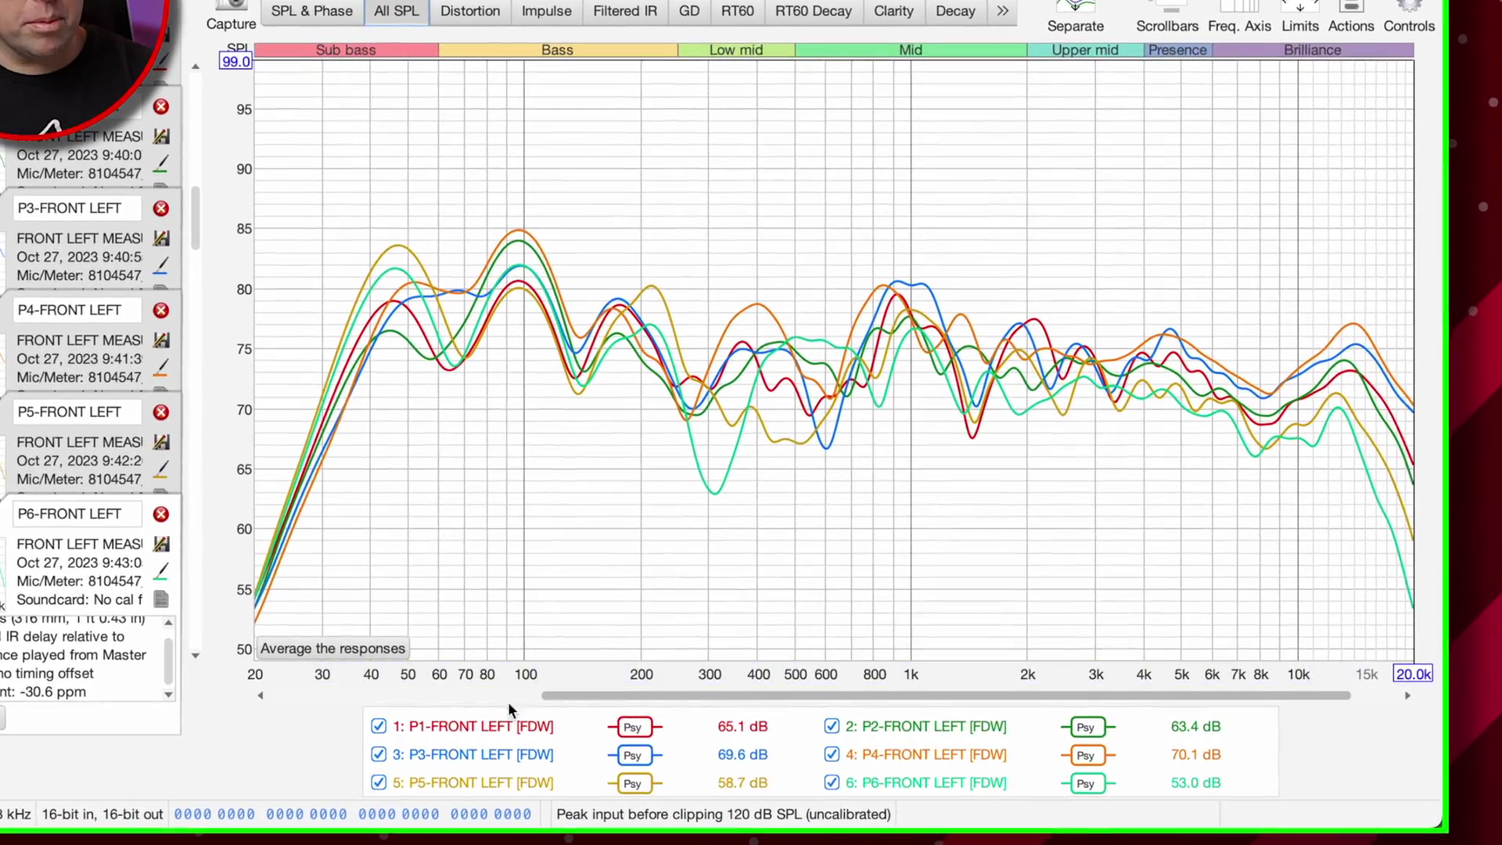
mouse_move(521, 727)
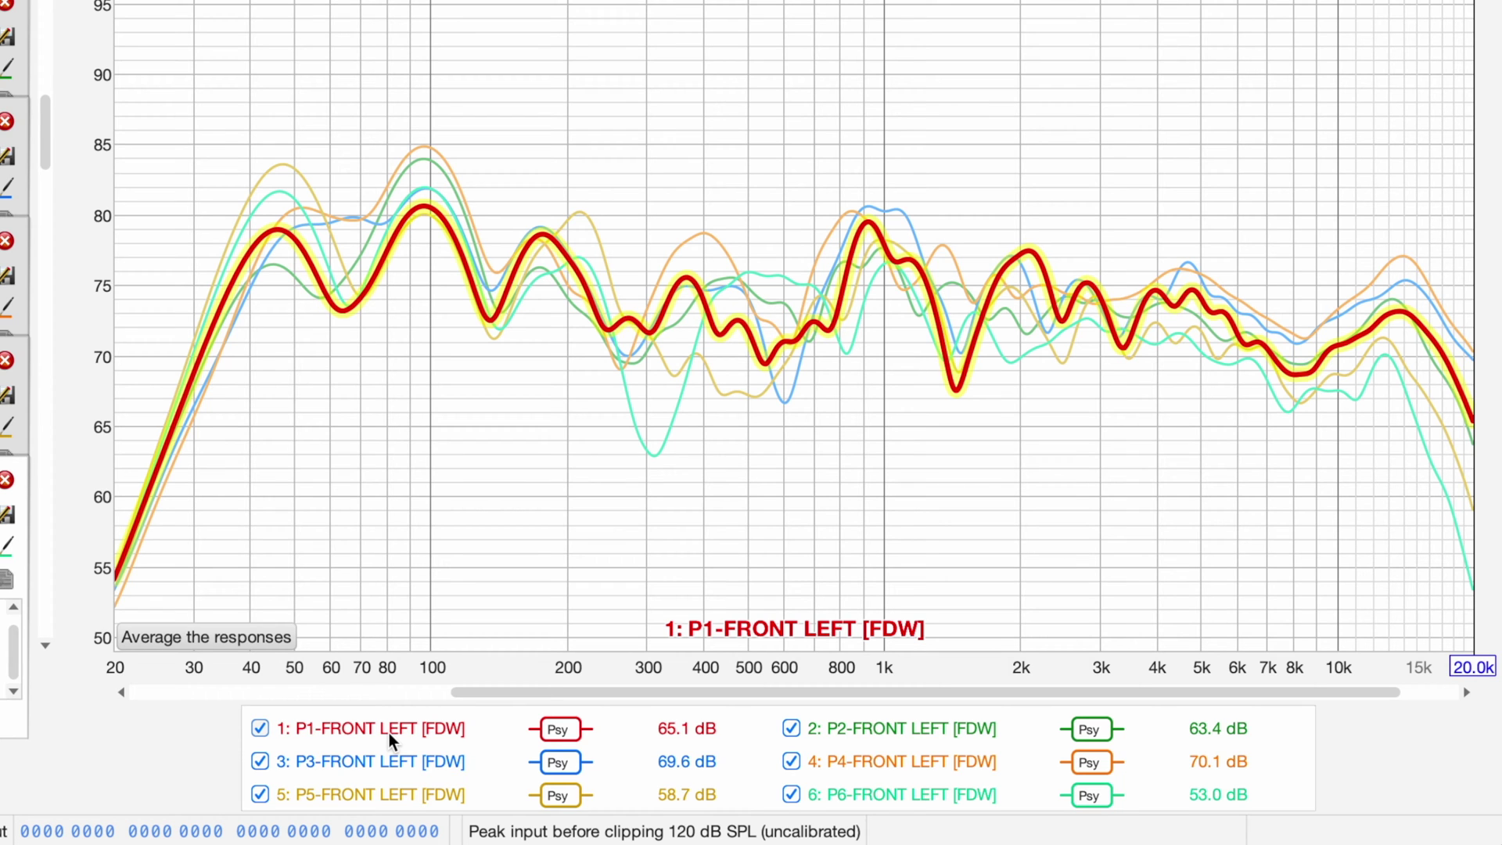
mouse_move(870, 735)
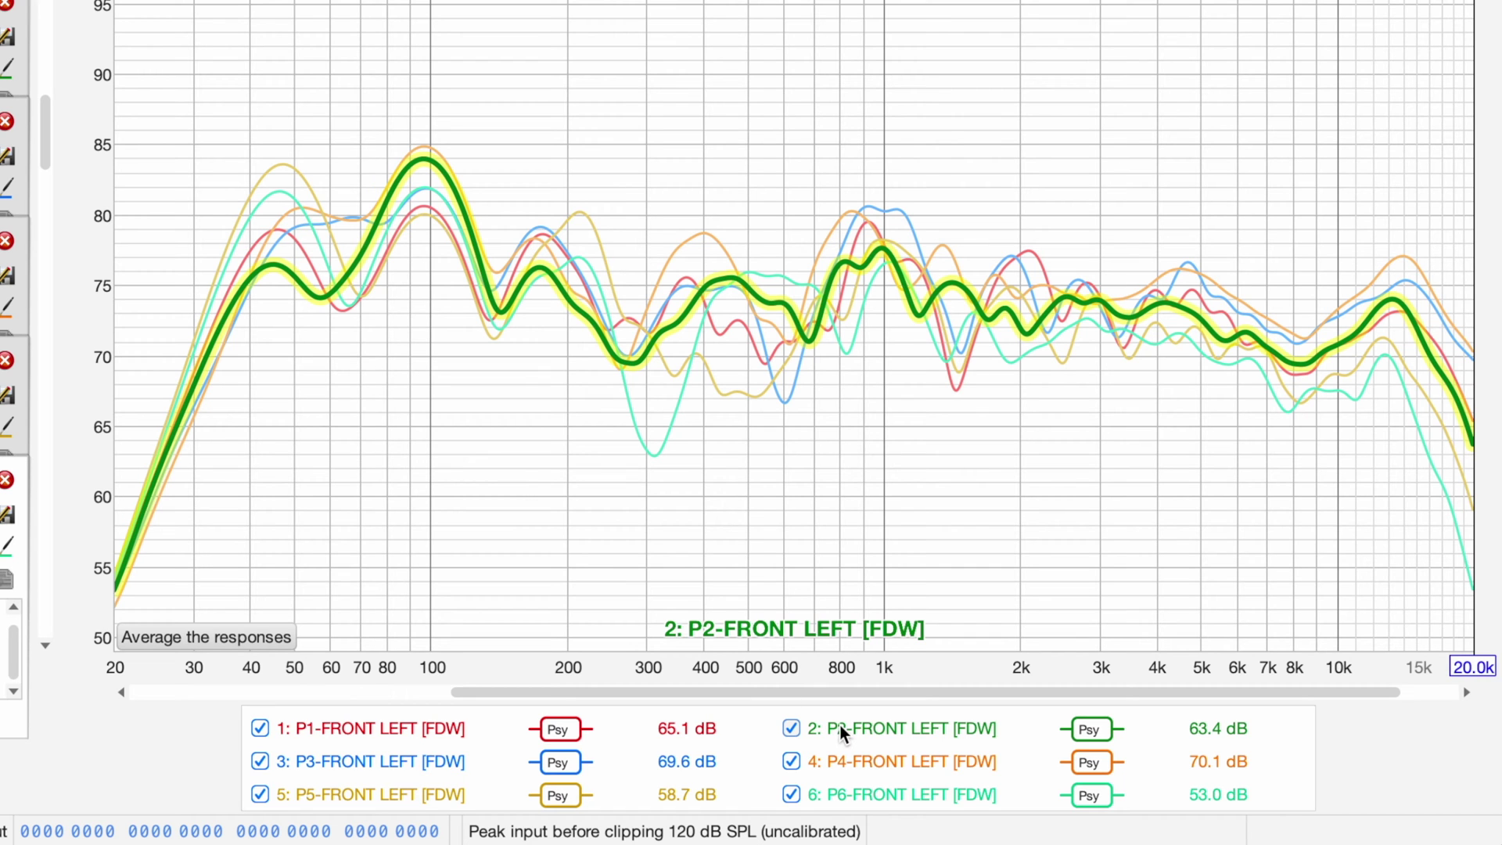
mouse_move(422, 758)
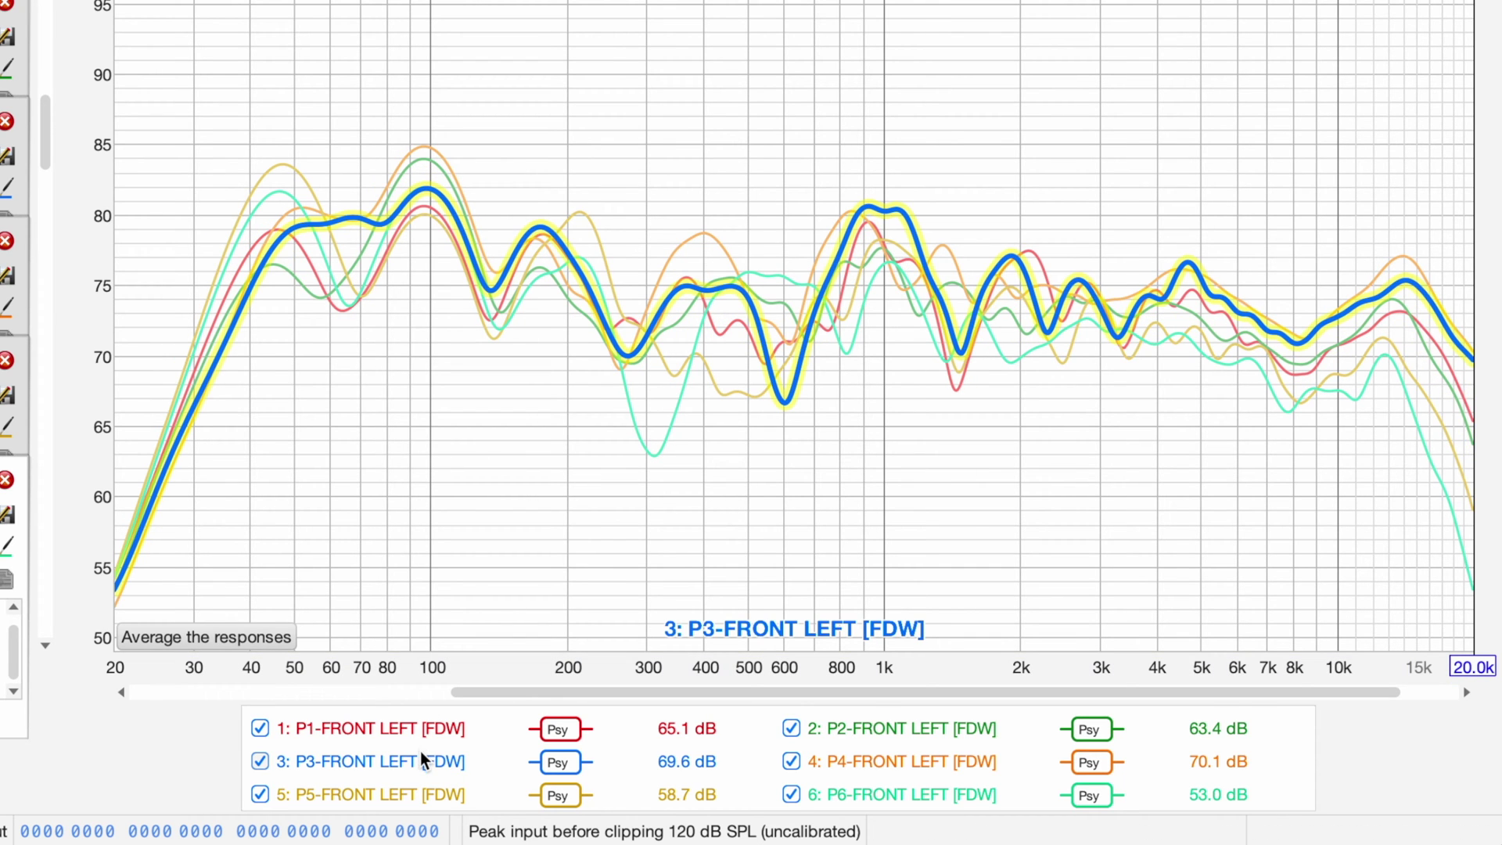
mouse_move(865, 764)
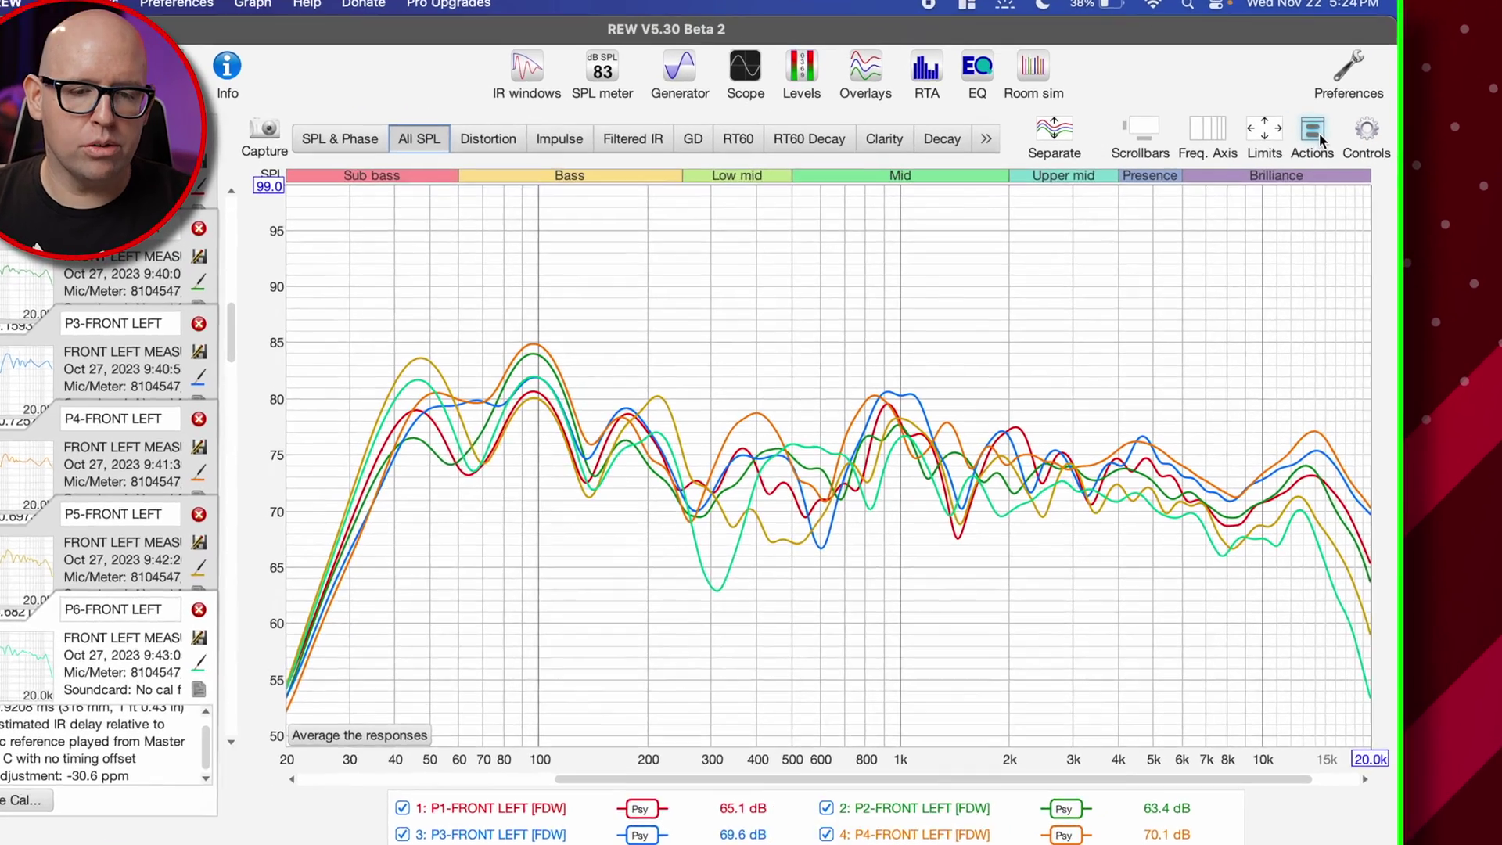
Create a vector average of the six selected FRONT LEFT measurements and close the actions dialog
click(1295, 163)
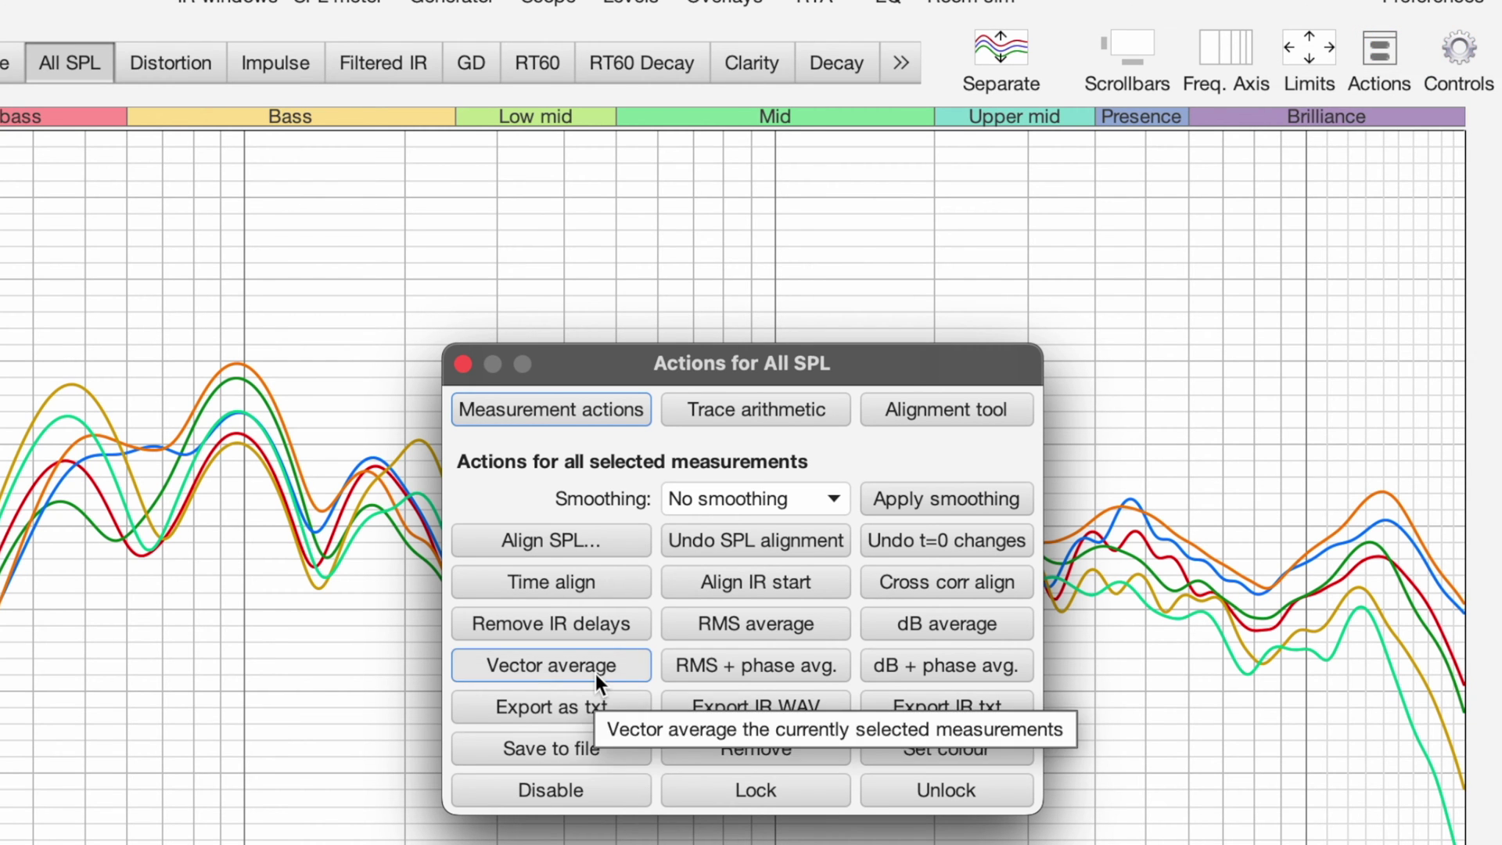
click(594, 673)
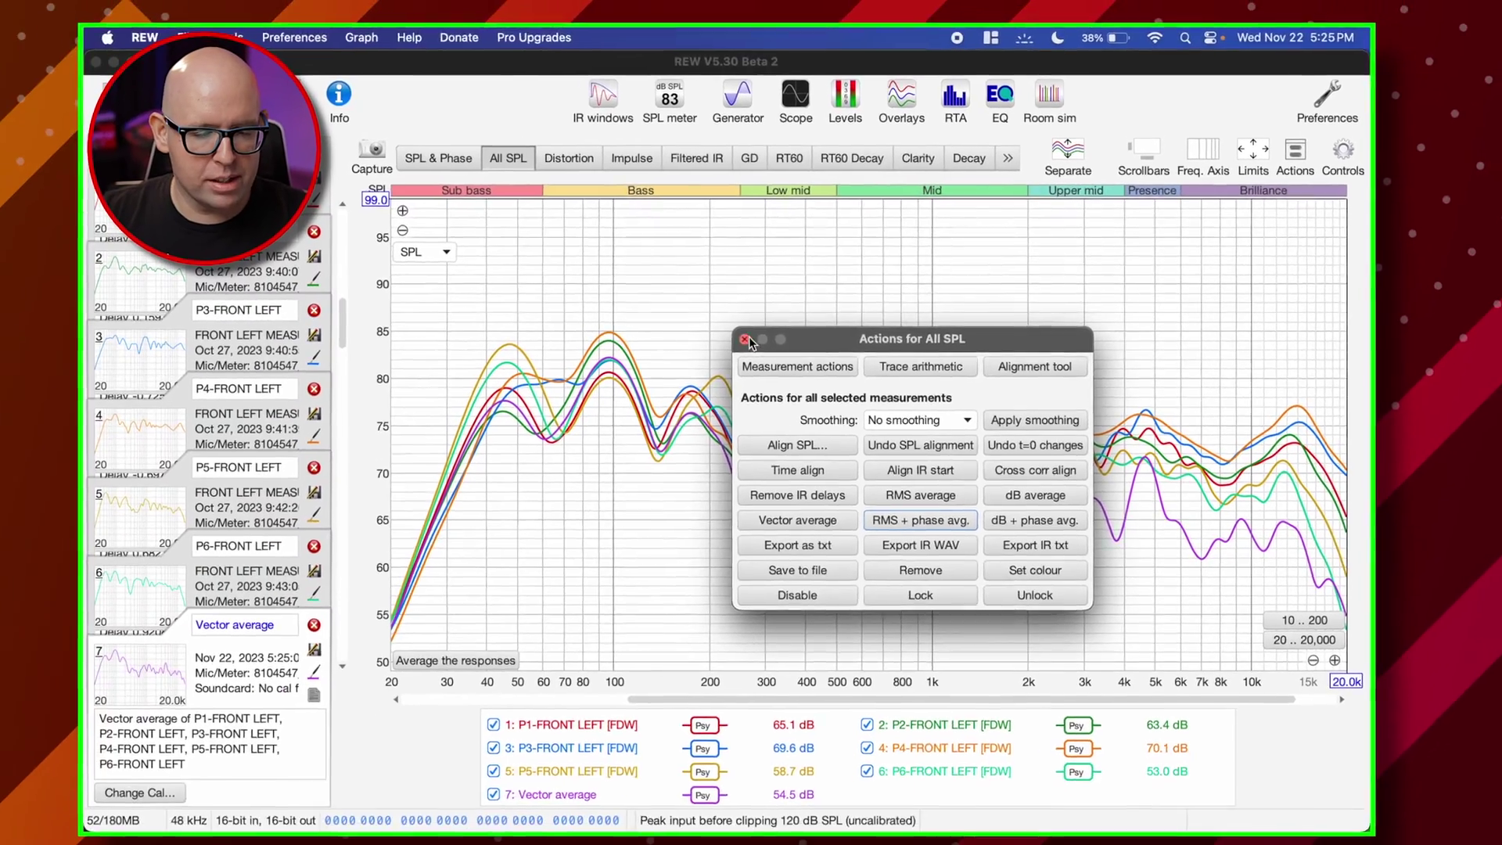
click(608, 350)
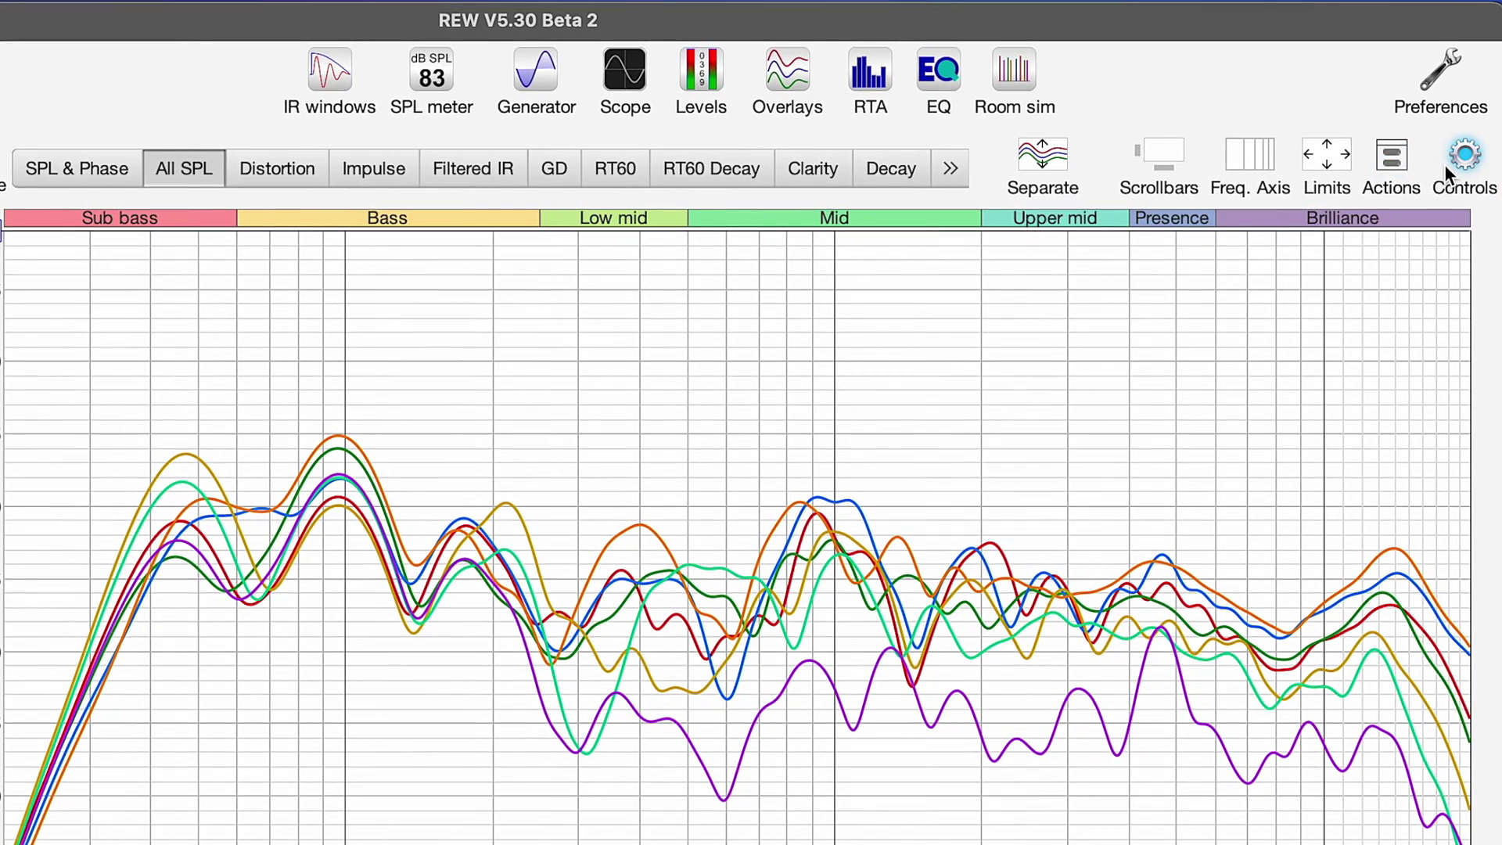
Switch the frequency bands display of the All SPL graph off and back on
click(1447, 168)
click(1456, 167)
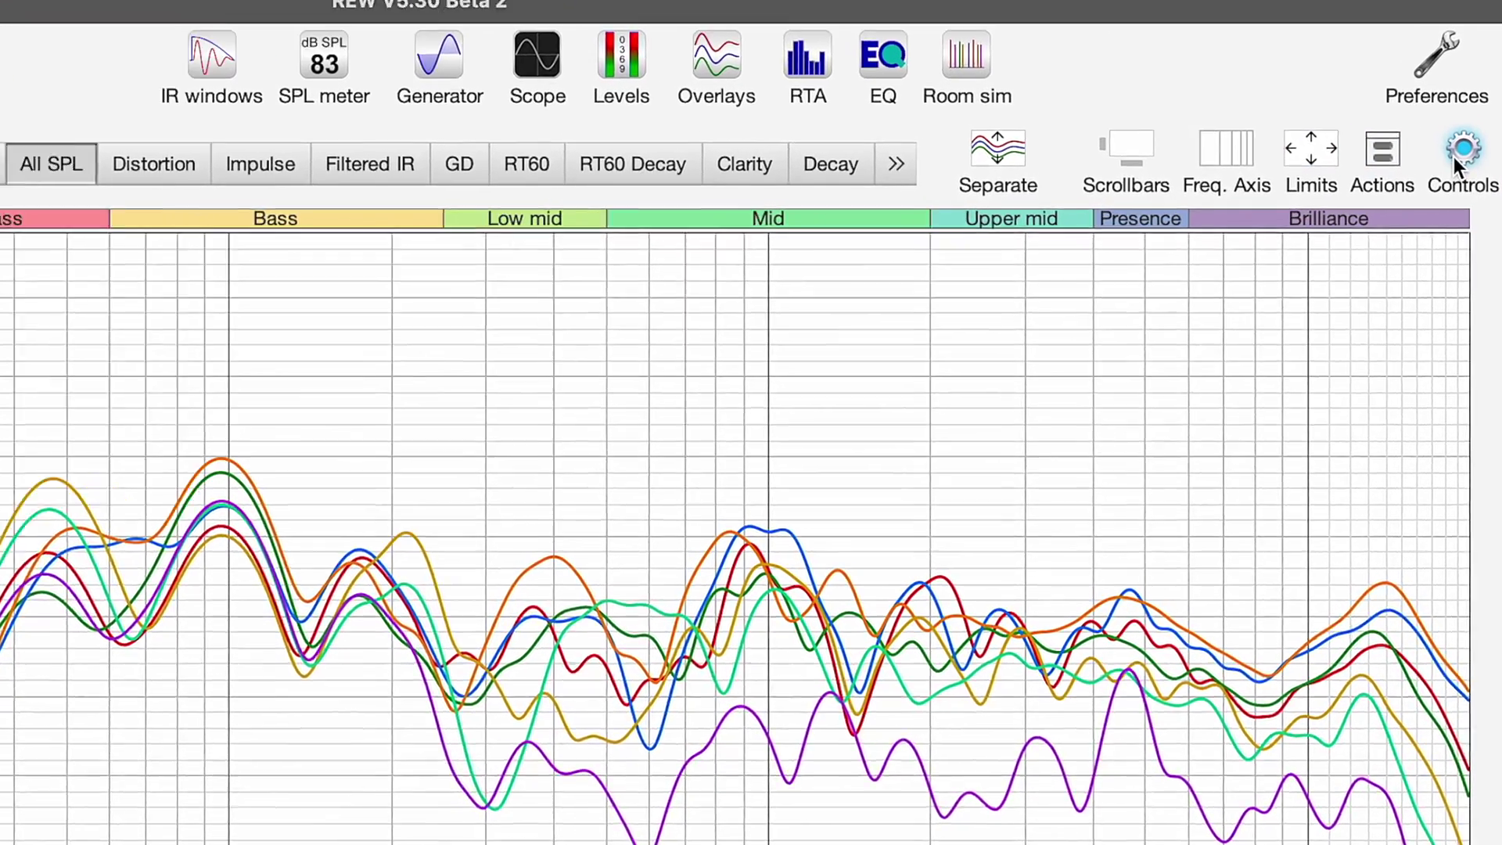
click(1455, 158)
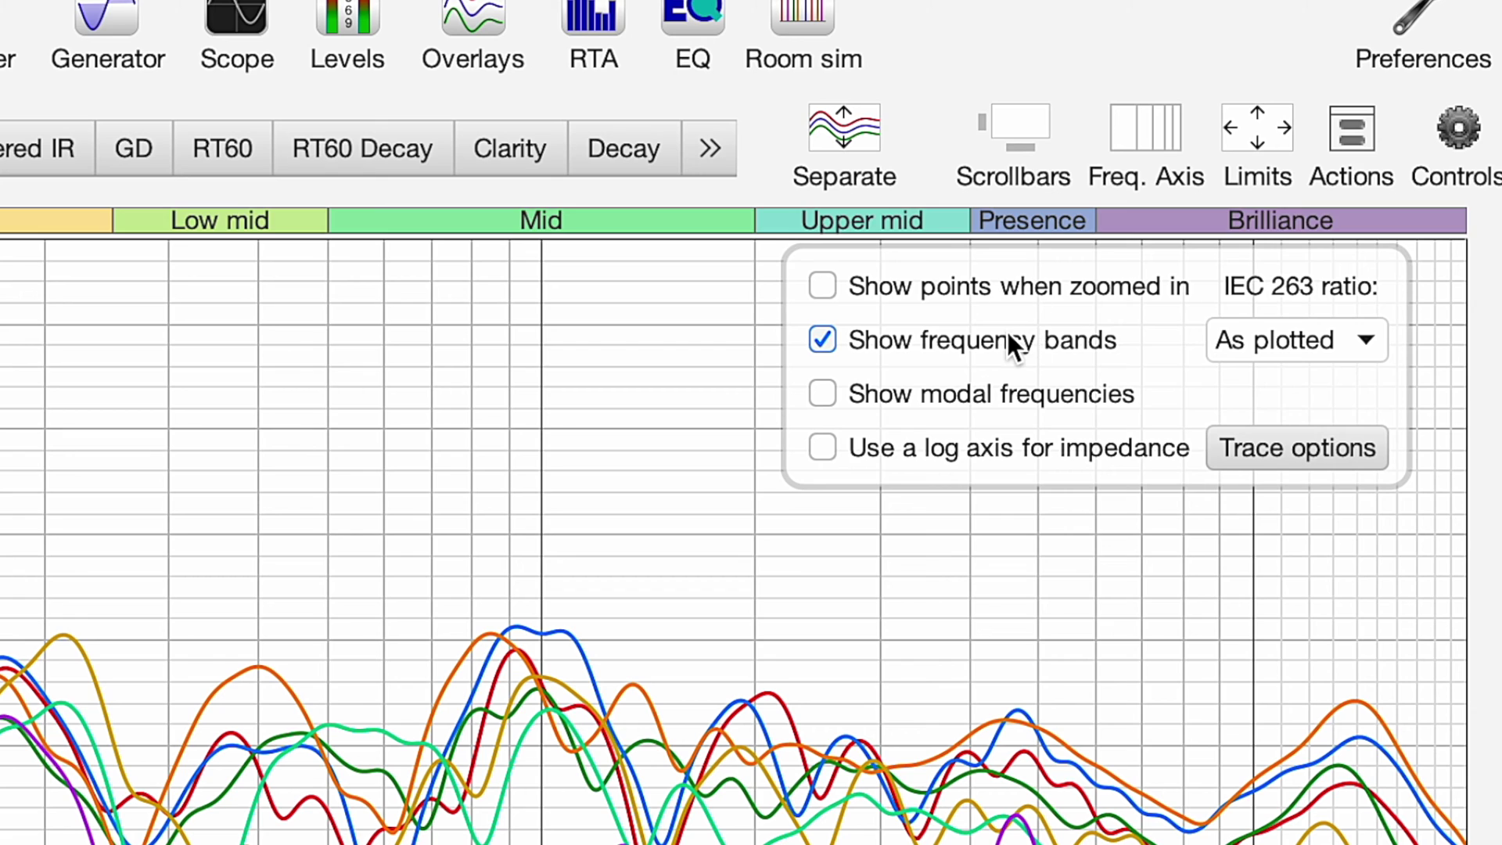
click(1124, 305)
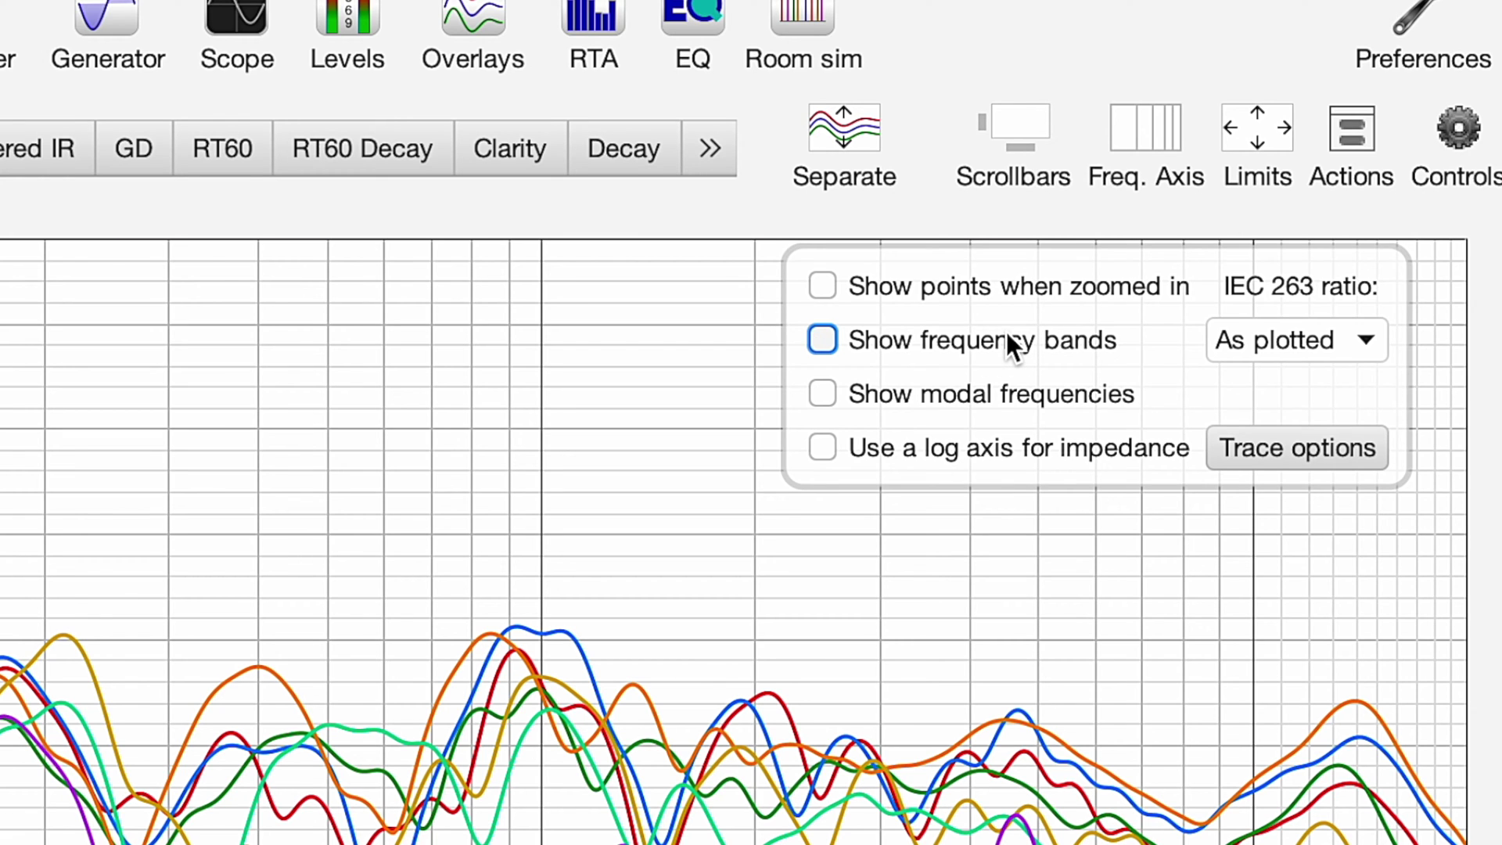
click(1013, 344)
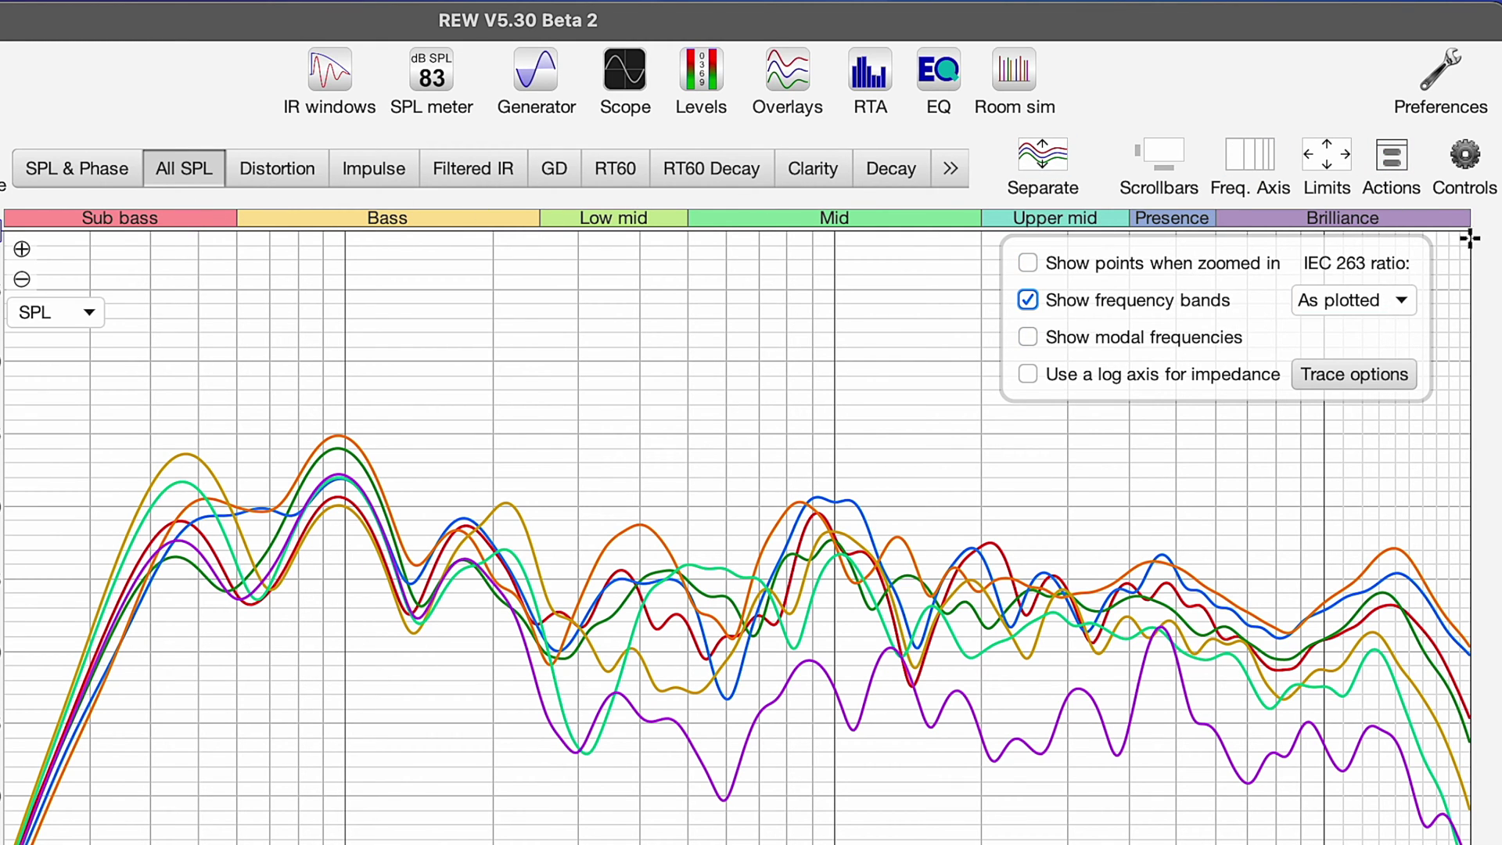
click(1463, 155)
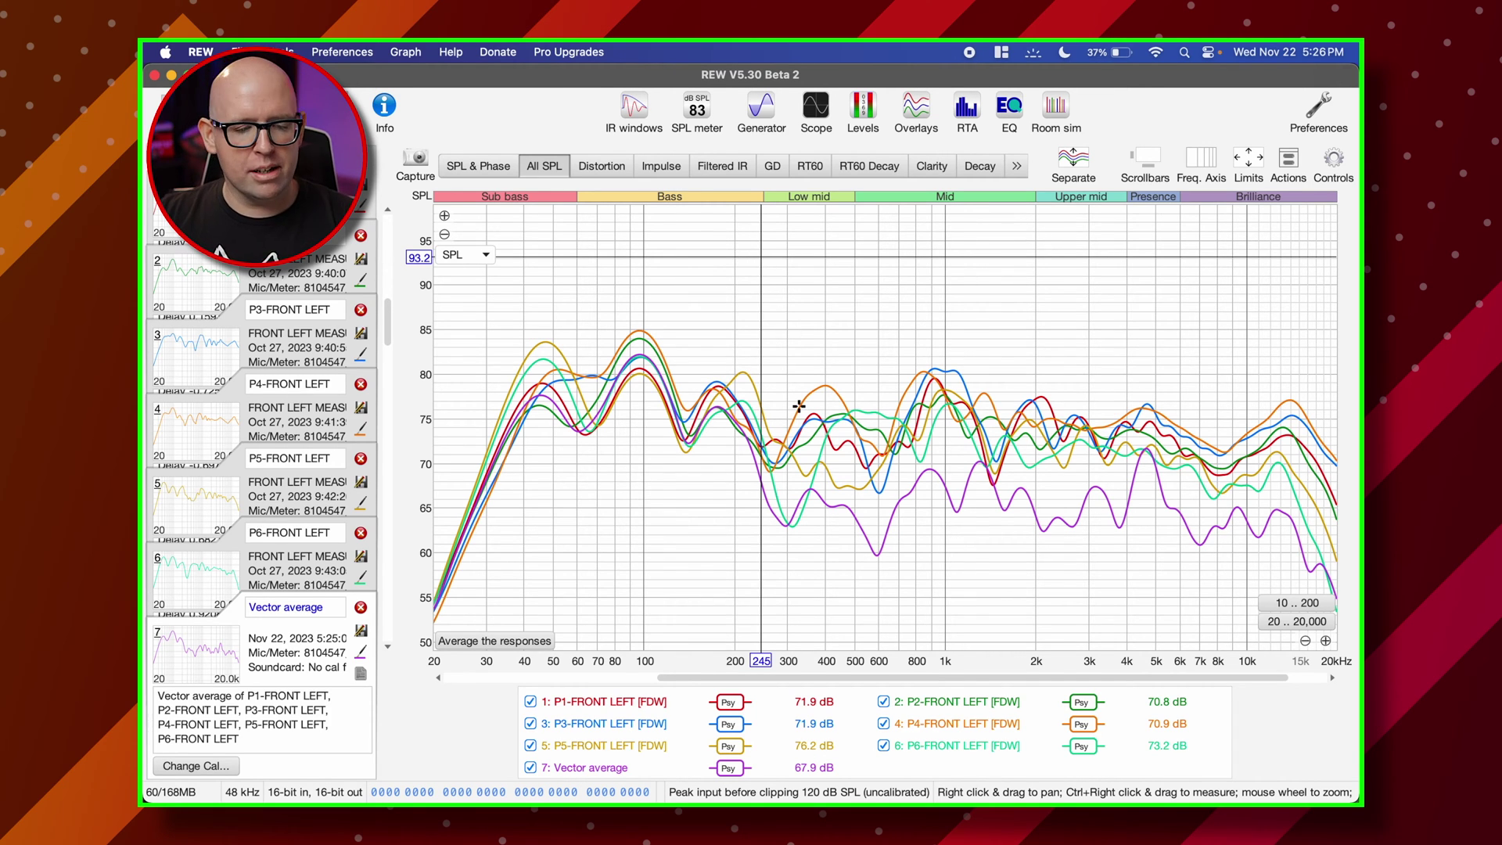
Clear the trace selections in the All SPL graph so that only Vector average is displayed
right_click(660, 702)
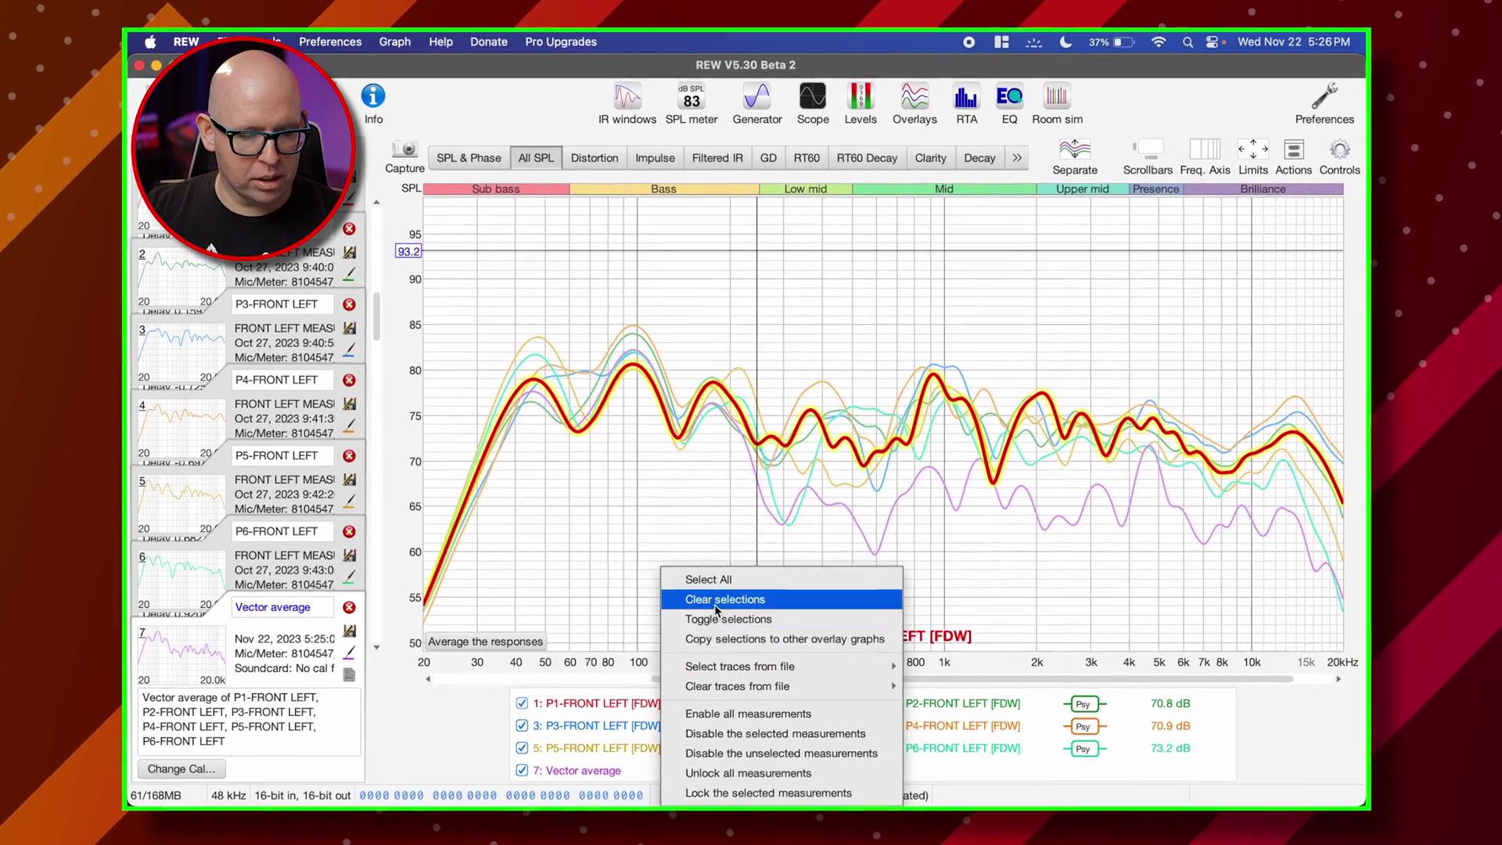
click(716, 601)
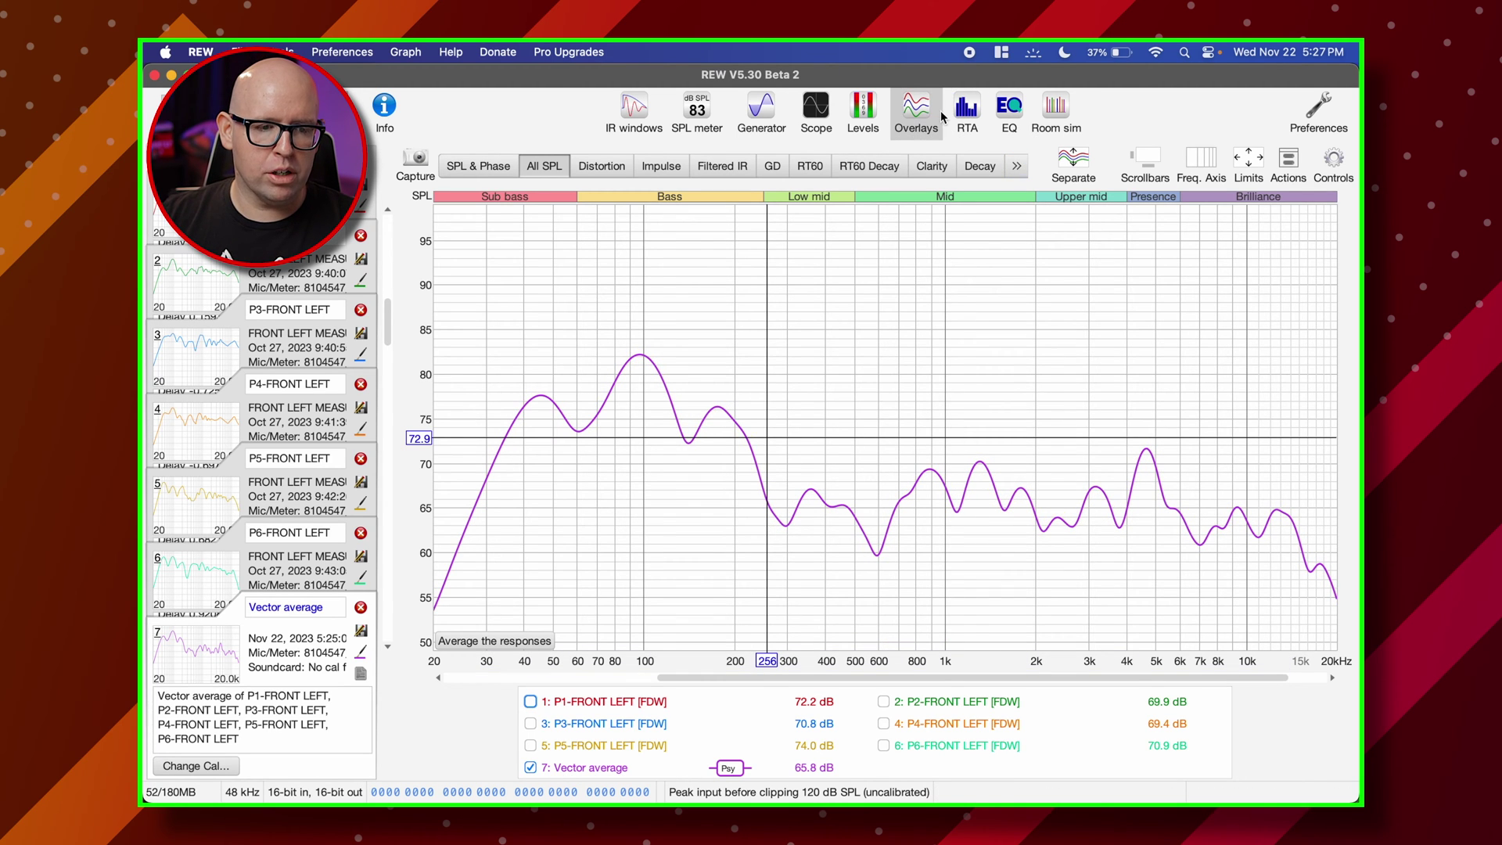
Display the impulse responses of all measurements together in the Overlays window, with the main peaks in view
click(916, 109)
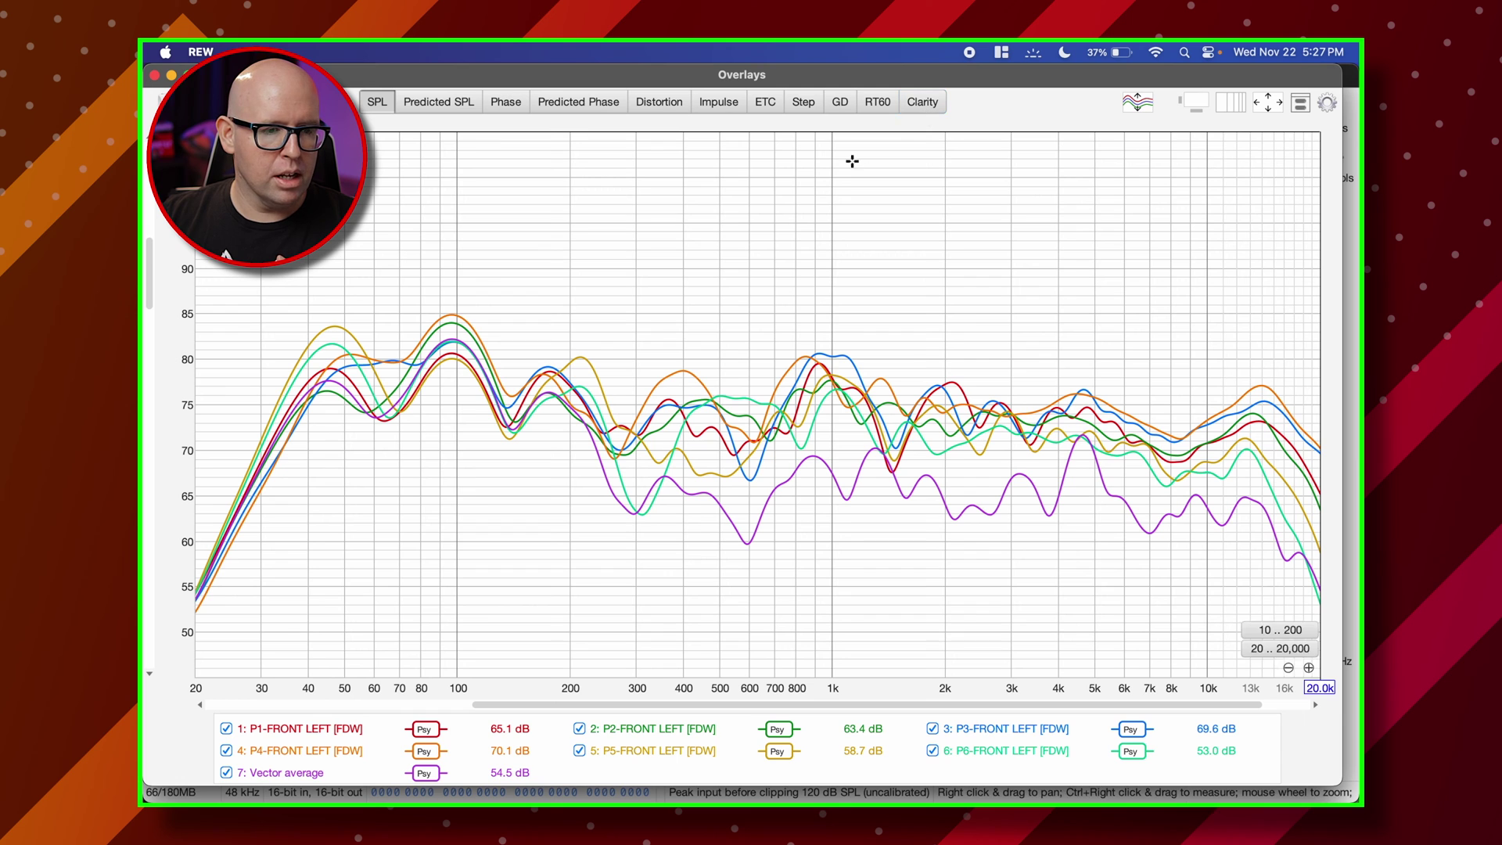
click(718, 103)
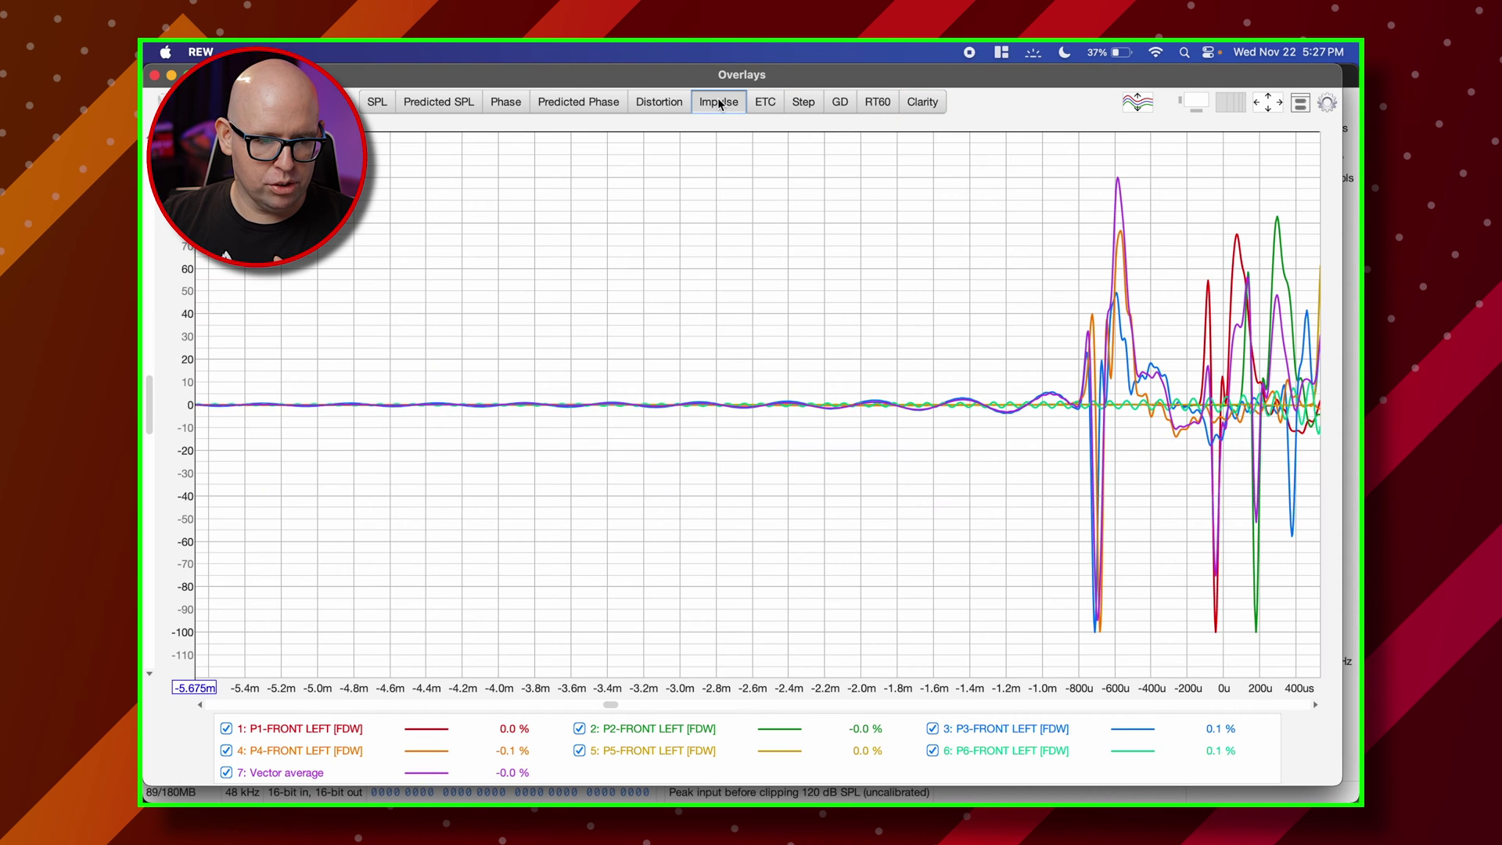
drag(1189, 490, 577, 473)
Switch the impulse graph's vertical axis unit to dBFS and back to percent
click(227, 181)
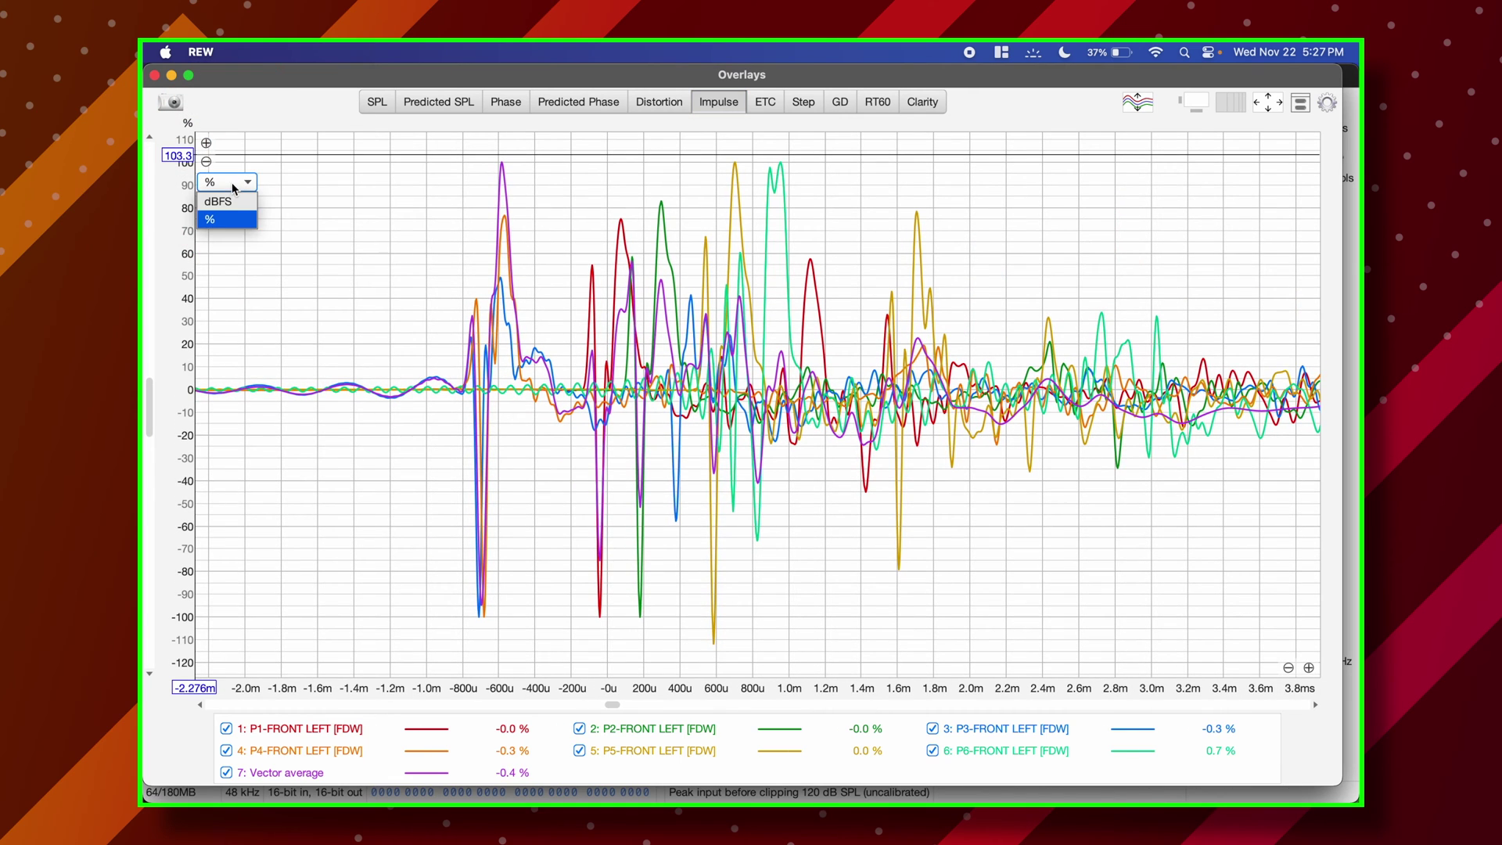
click(223, 202)
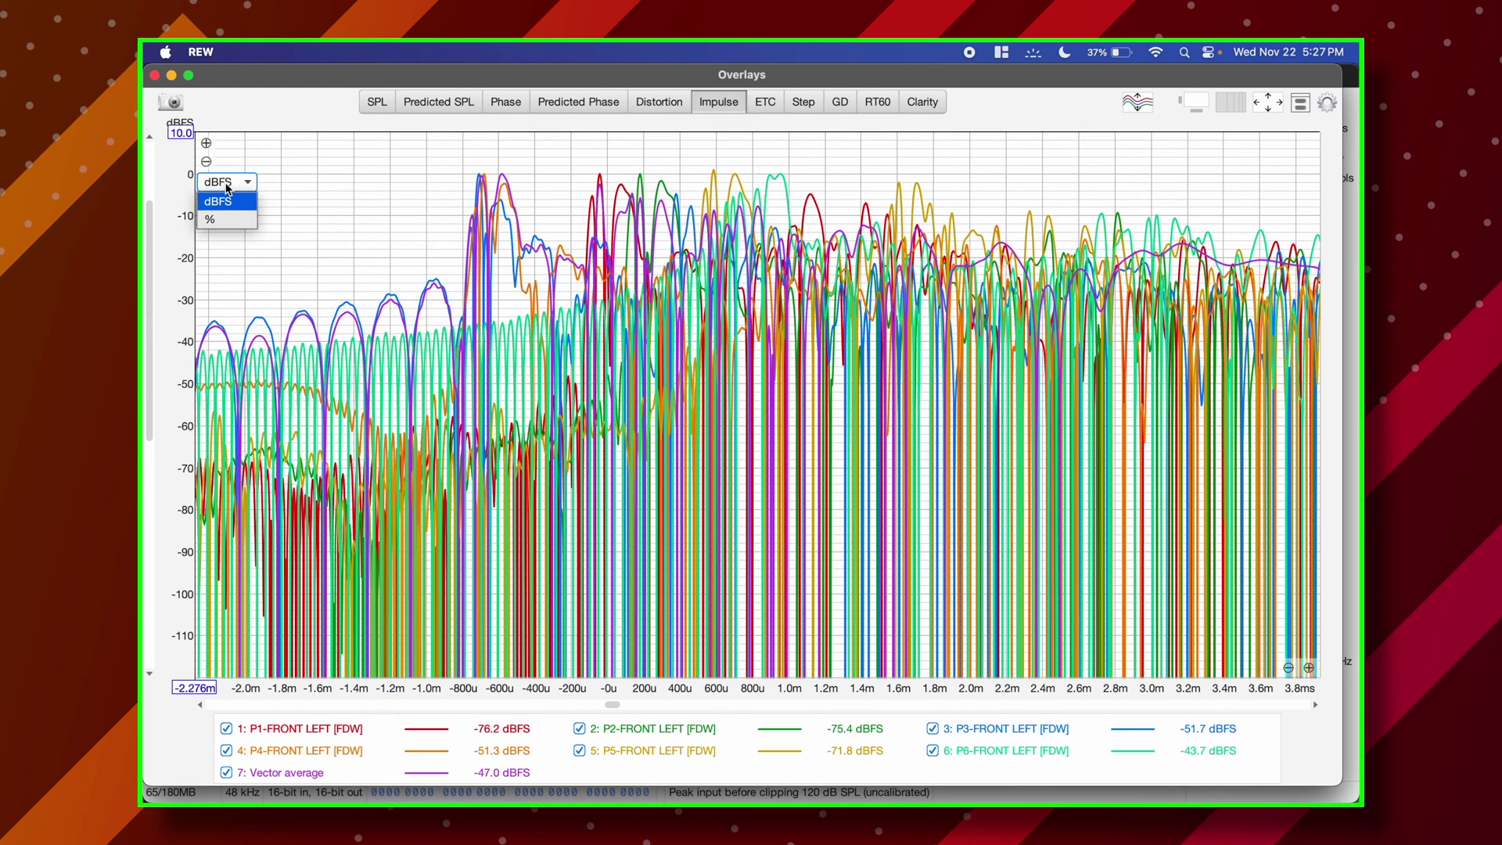
click(231, 220)
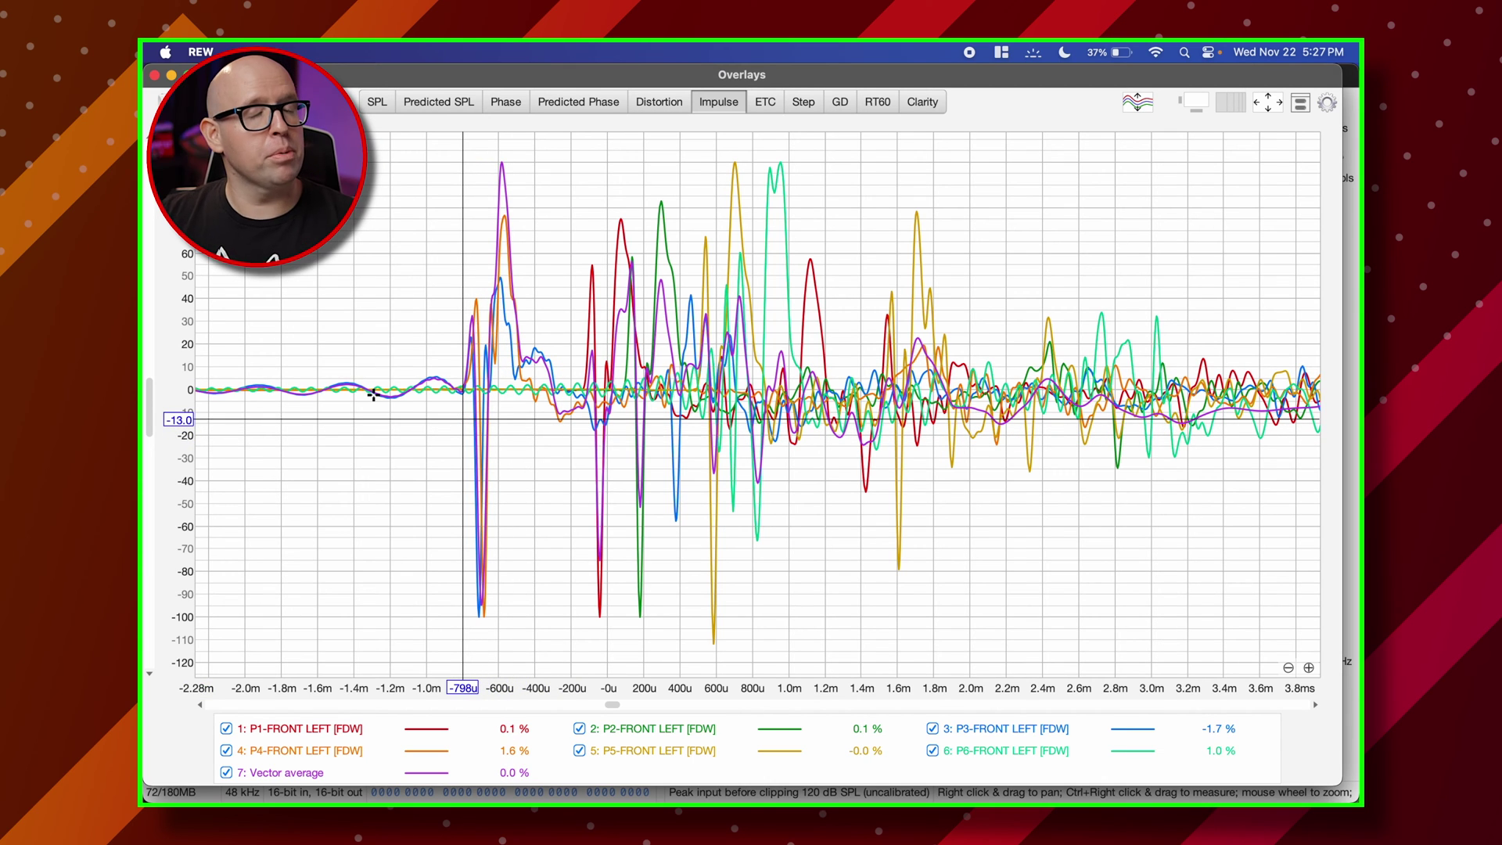
Hide Vector average and the P2 to P6 traces, and examine the P1-FRONT LEFT impulse response on its own
click(226, 772)
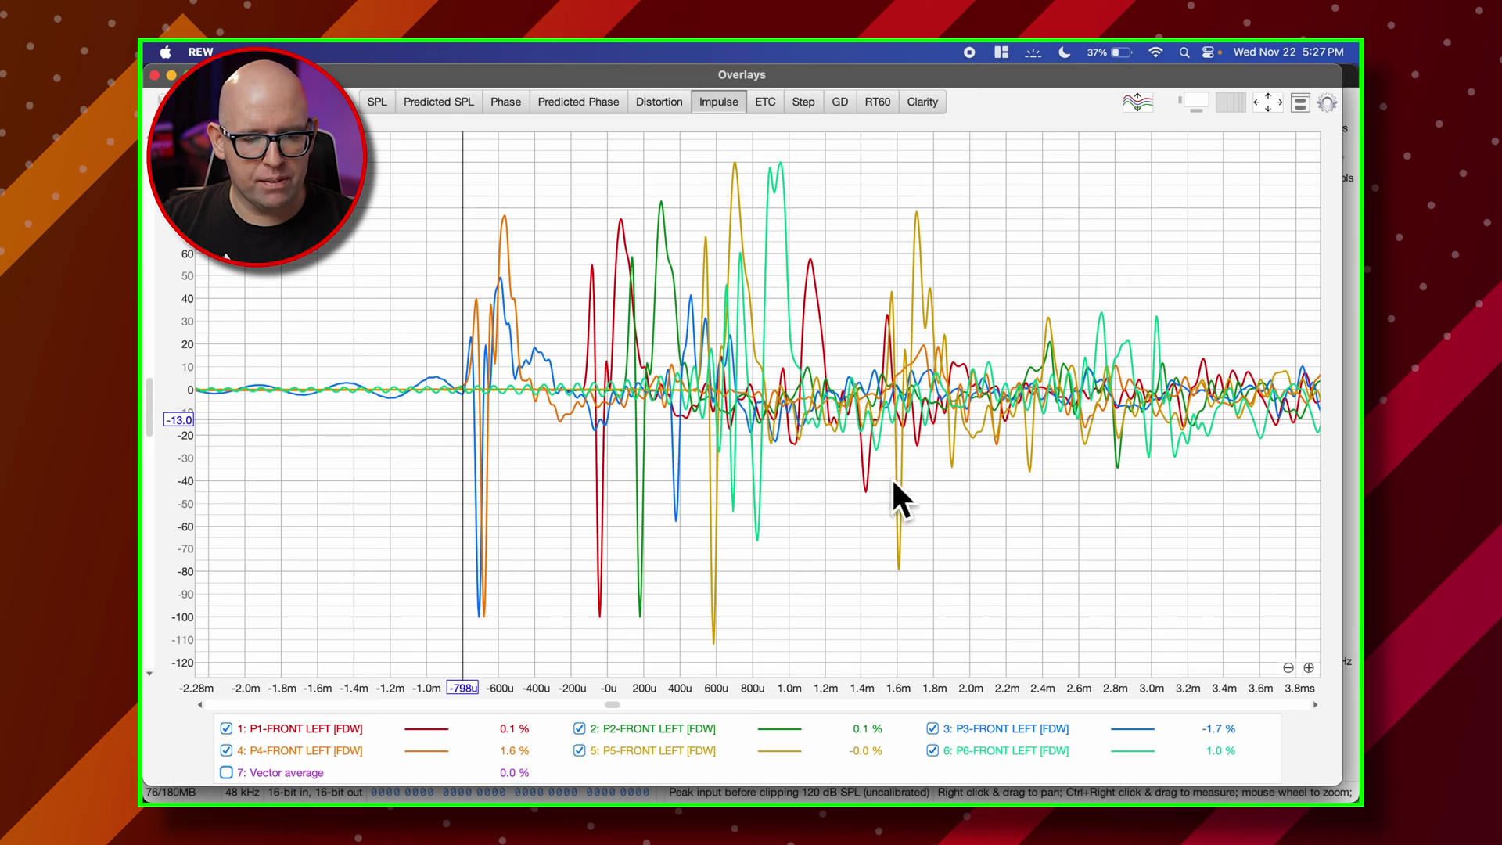
key(ctrl+h)
click(322, 728)
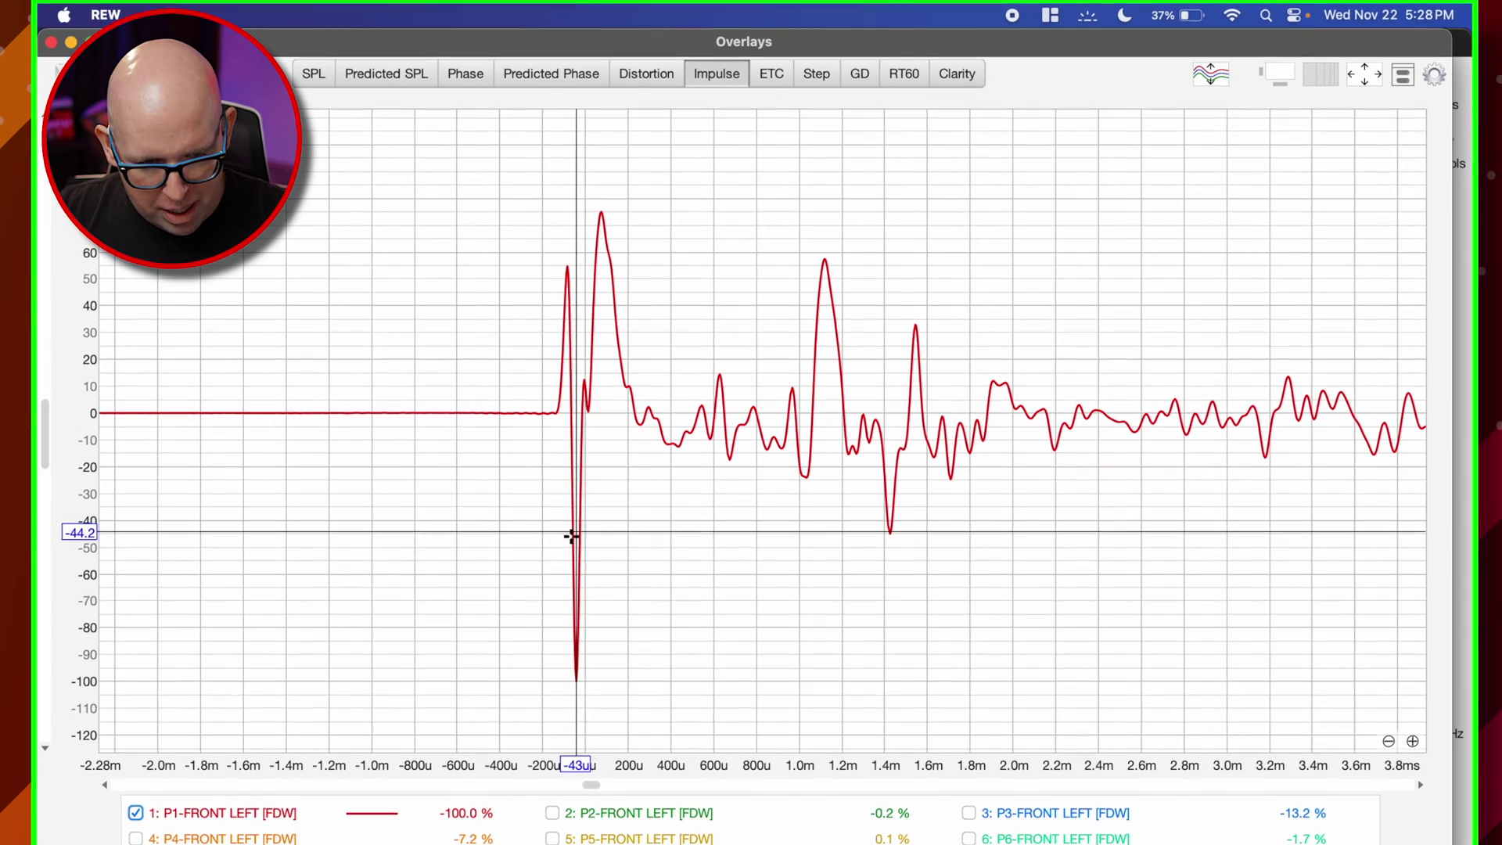
click(1415, 742)
click(1415, 741)
click(1415, 742)
Add the P2 to P6 FRONT LEFT traces back to the impulse graph and compare their arrival times with P1
click(553, 814)
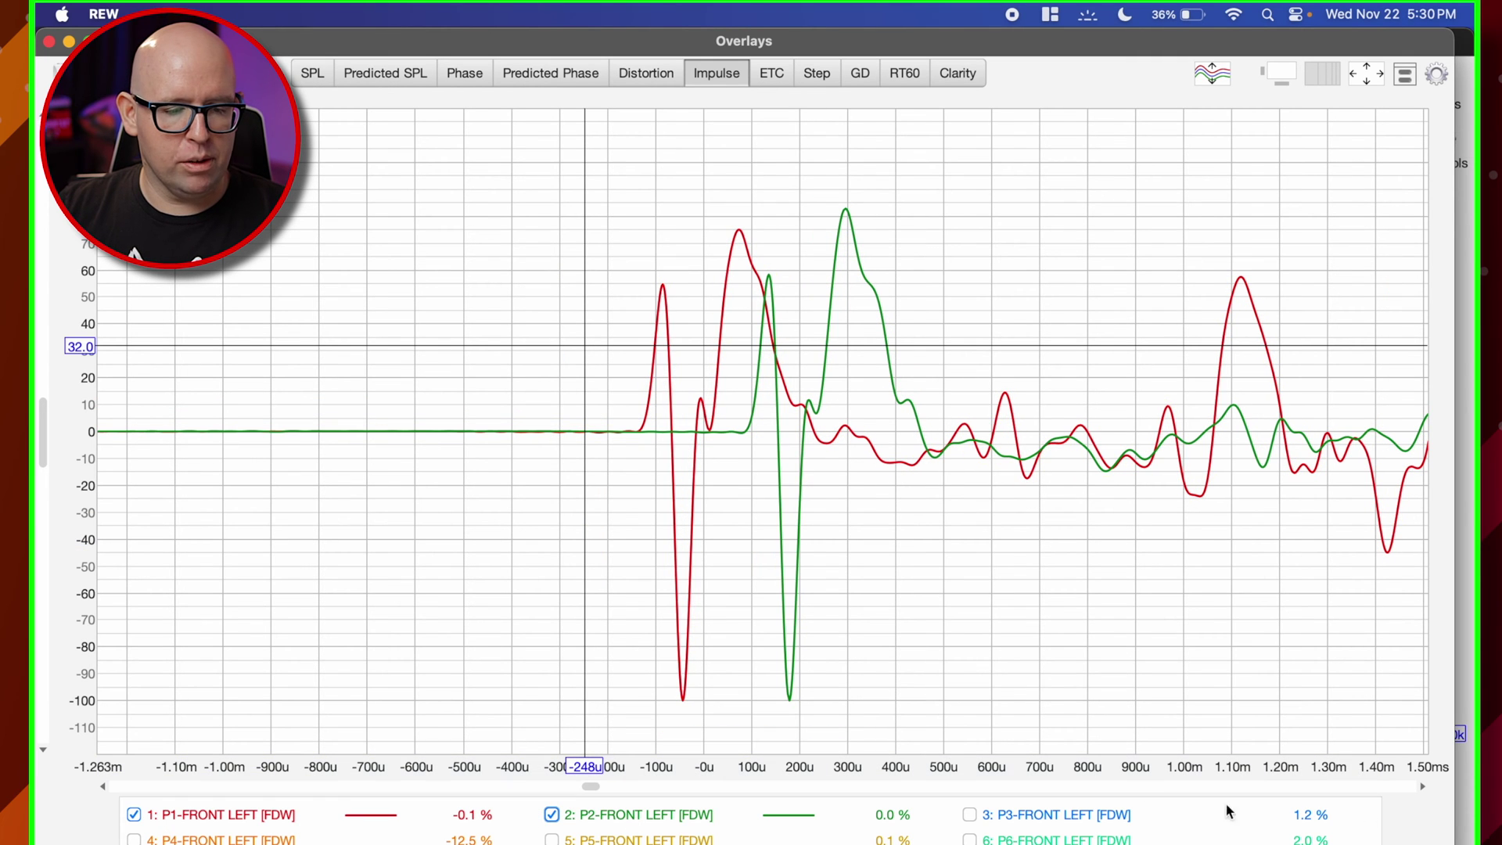
click(1102, 816)
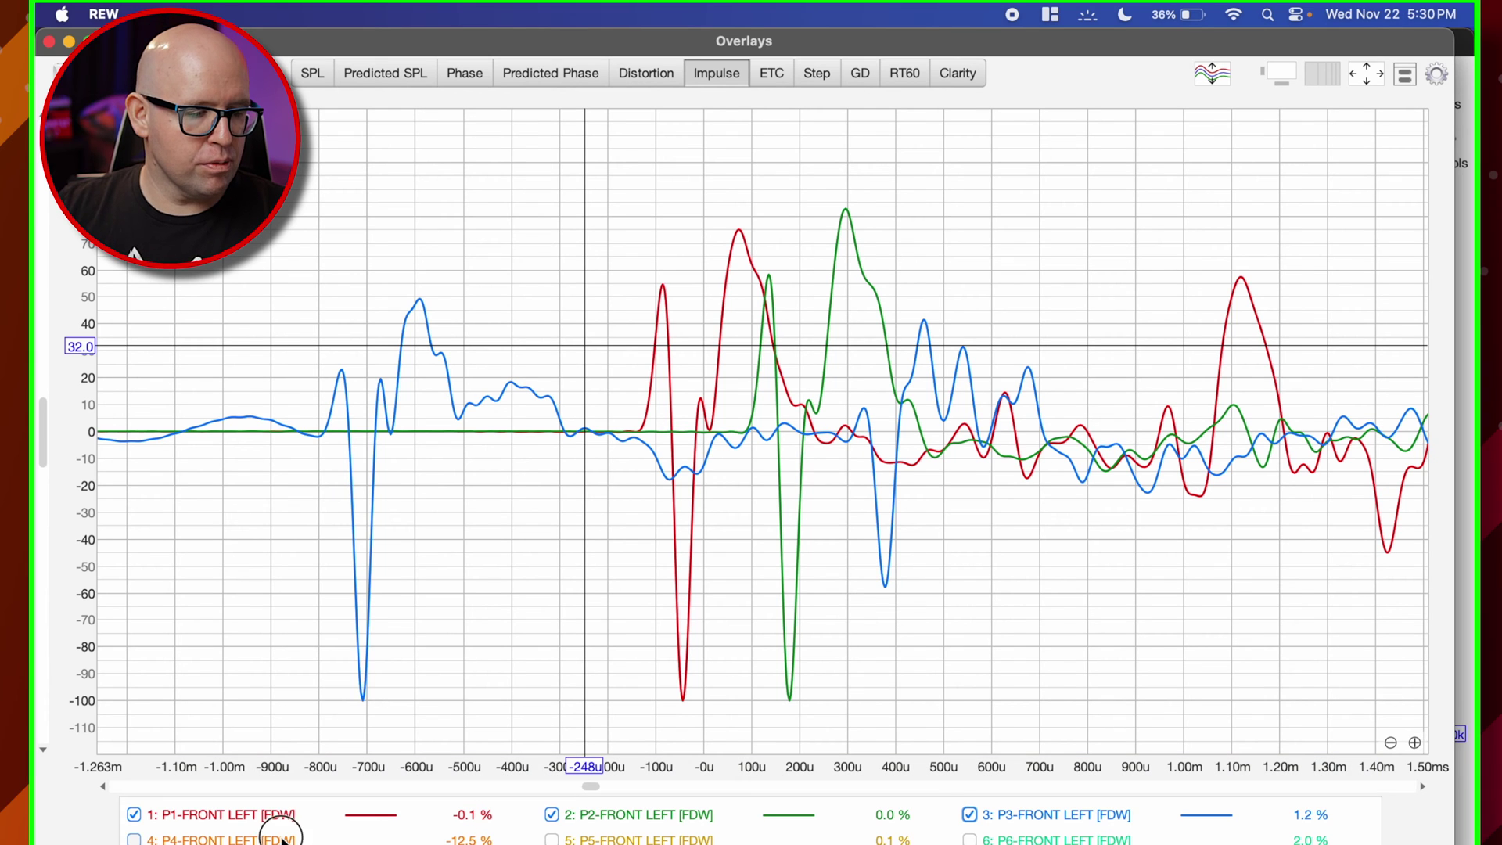
click(134, 837)
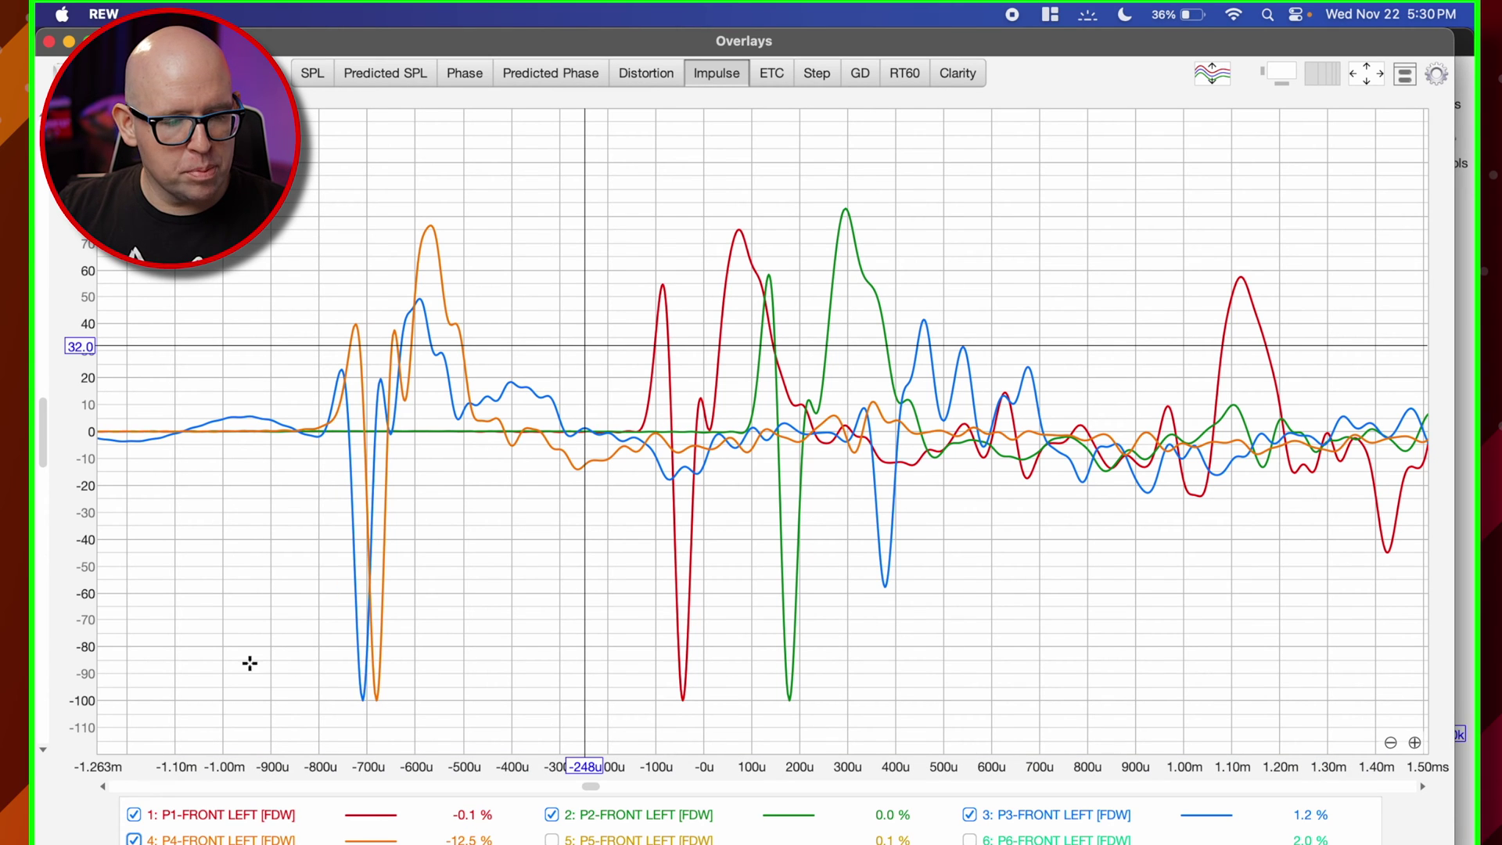
click(677, 839)
click(970, 839)
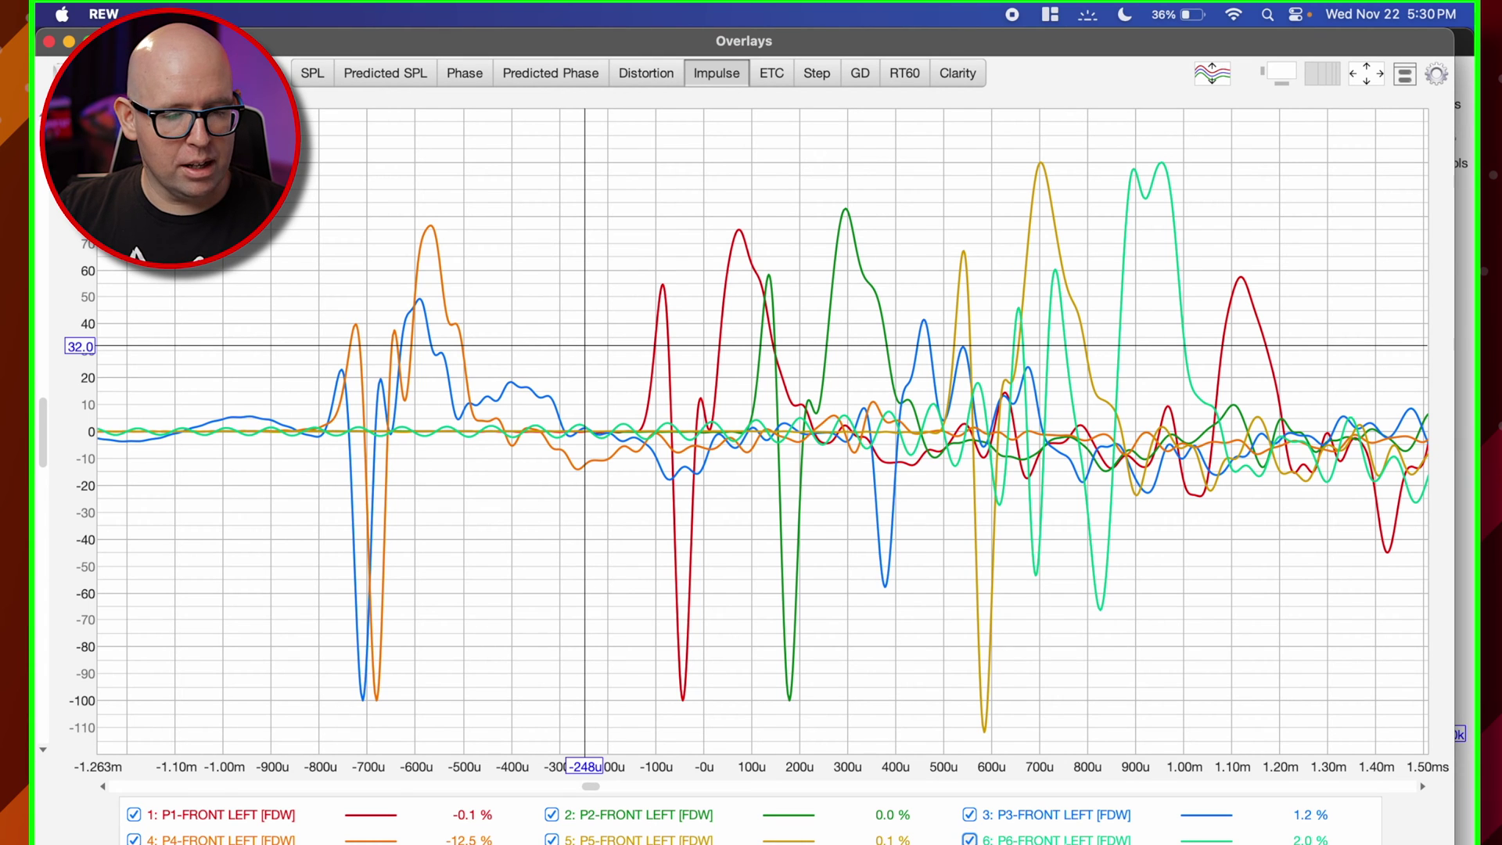
click(1391, 744)
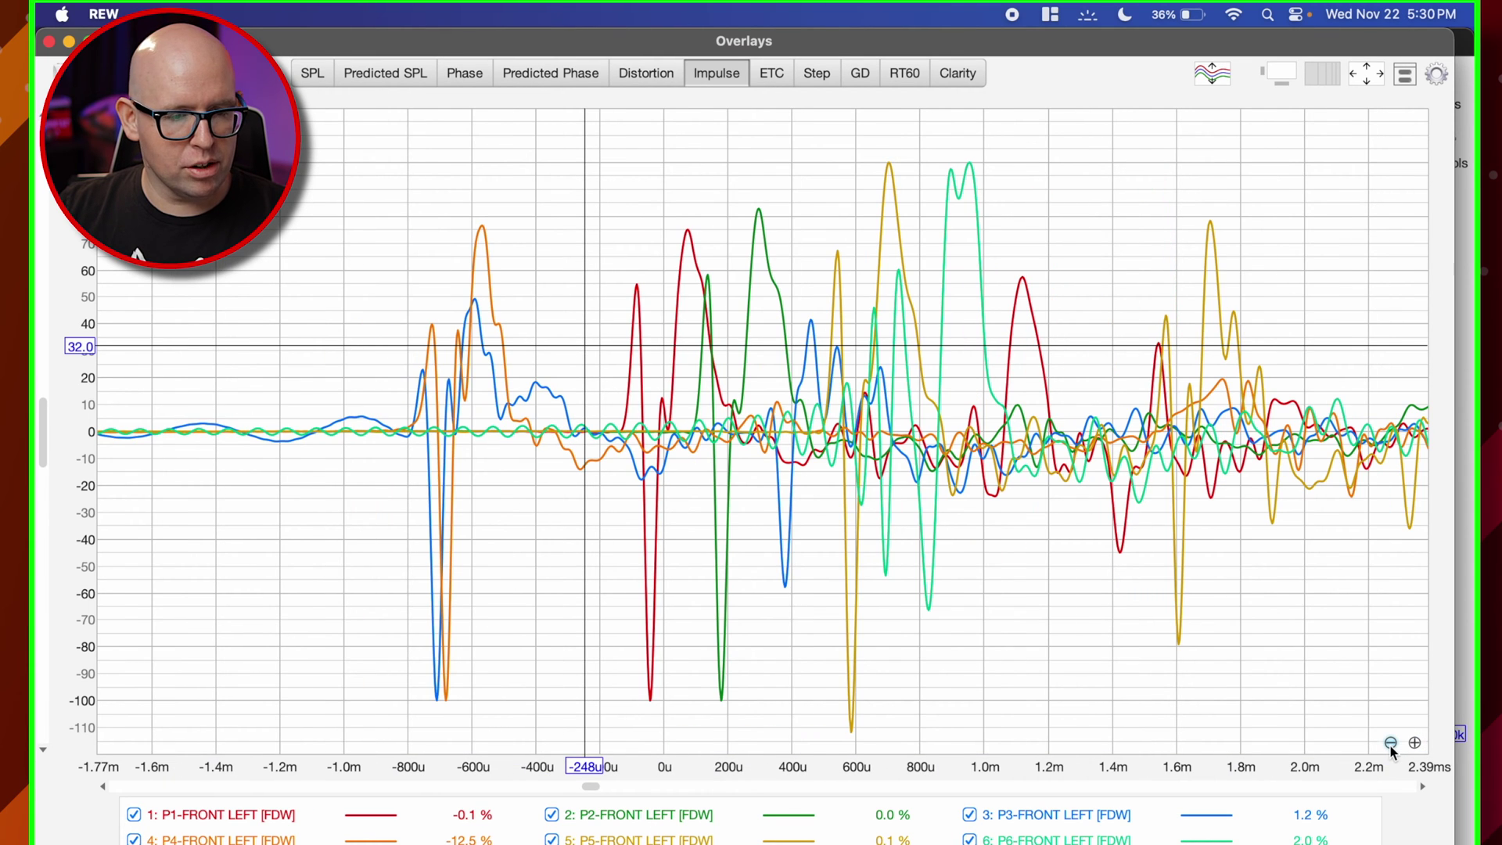
click(1390, 743)
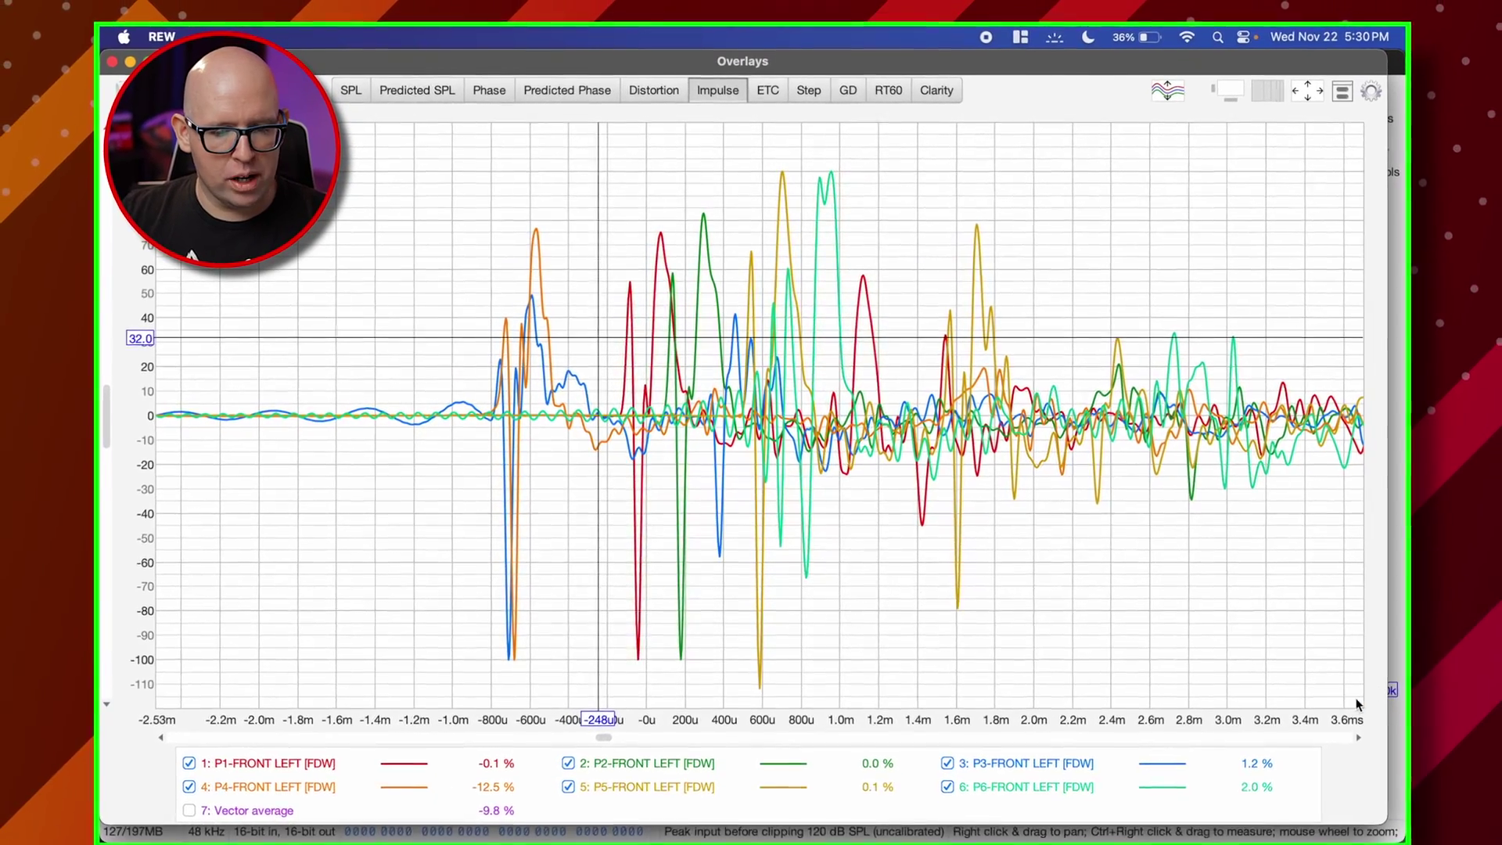
click(1350, 699)
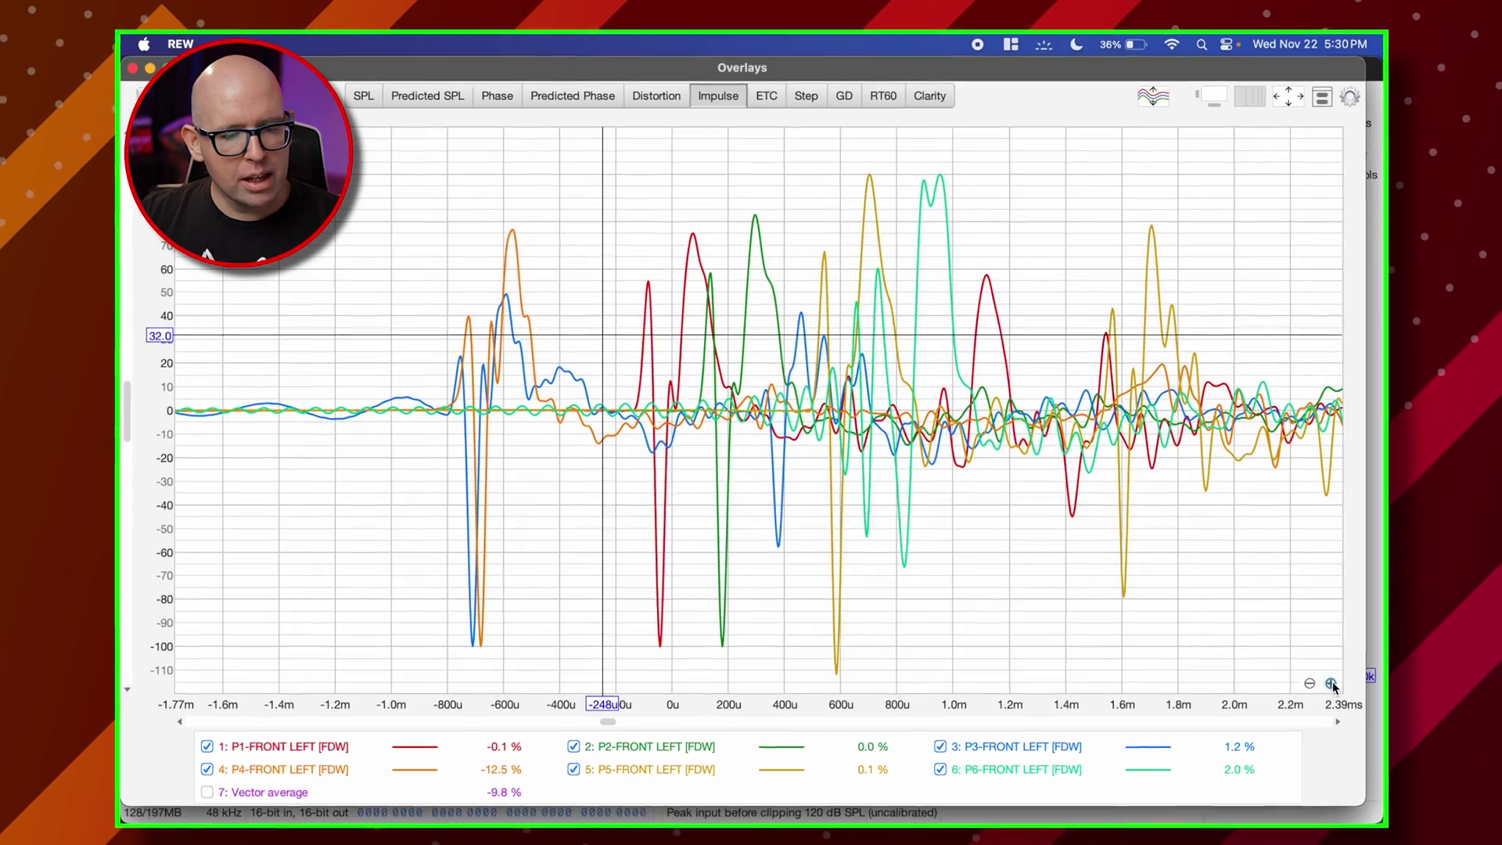
Close the Overlays window, show only the P1 and P2 FRONT LEFT traces on the All SPL graph, and time align the two measurements
click(1350, 699)
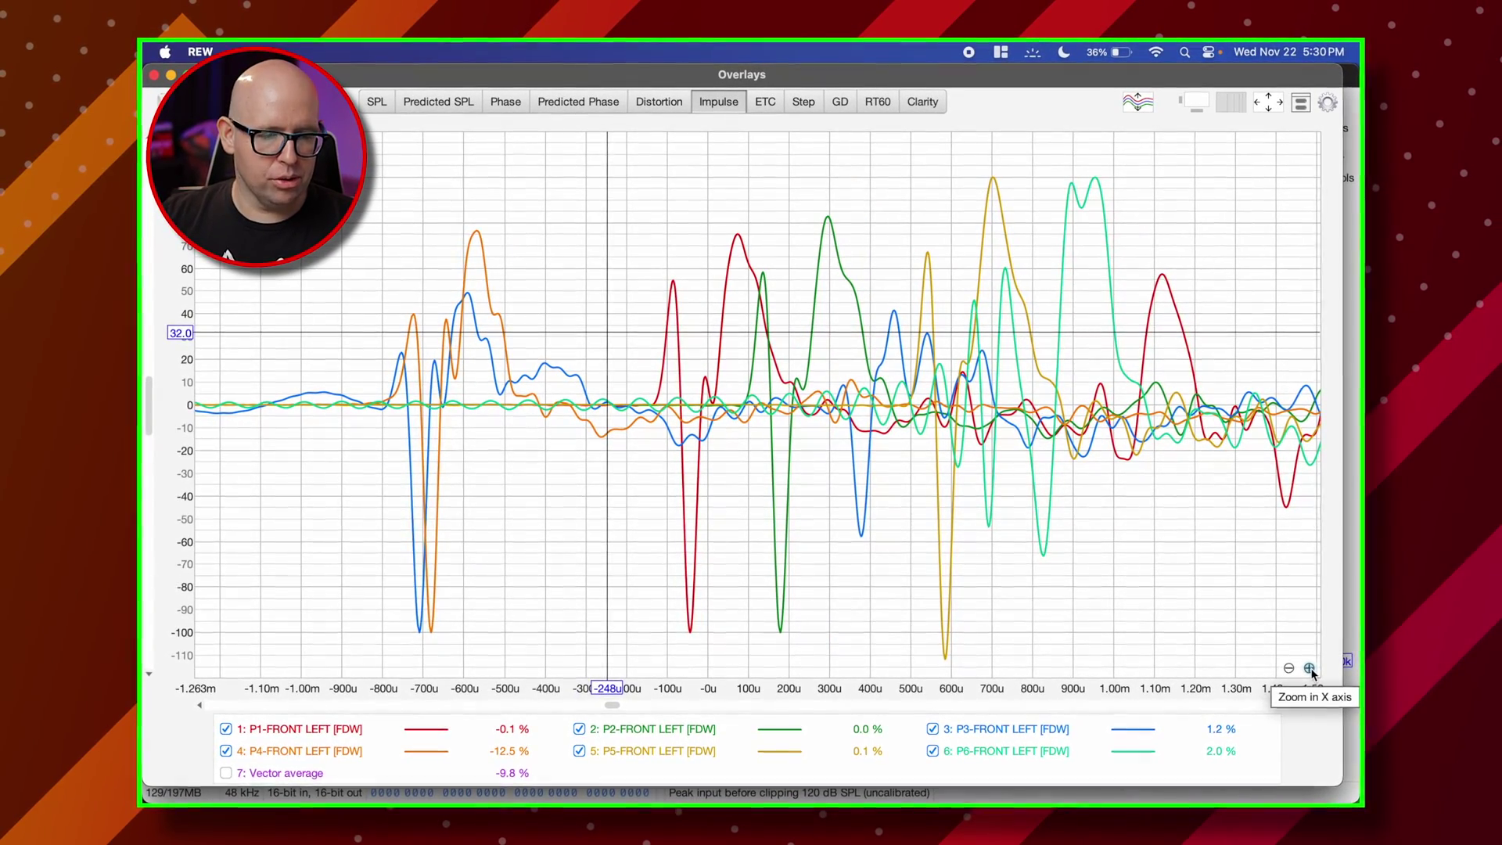
click(173, 75)
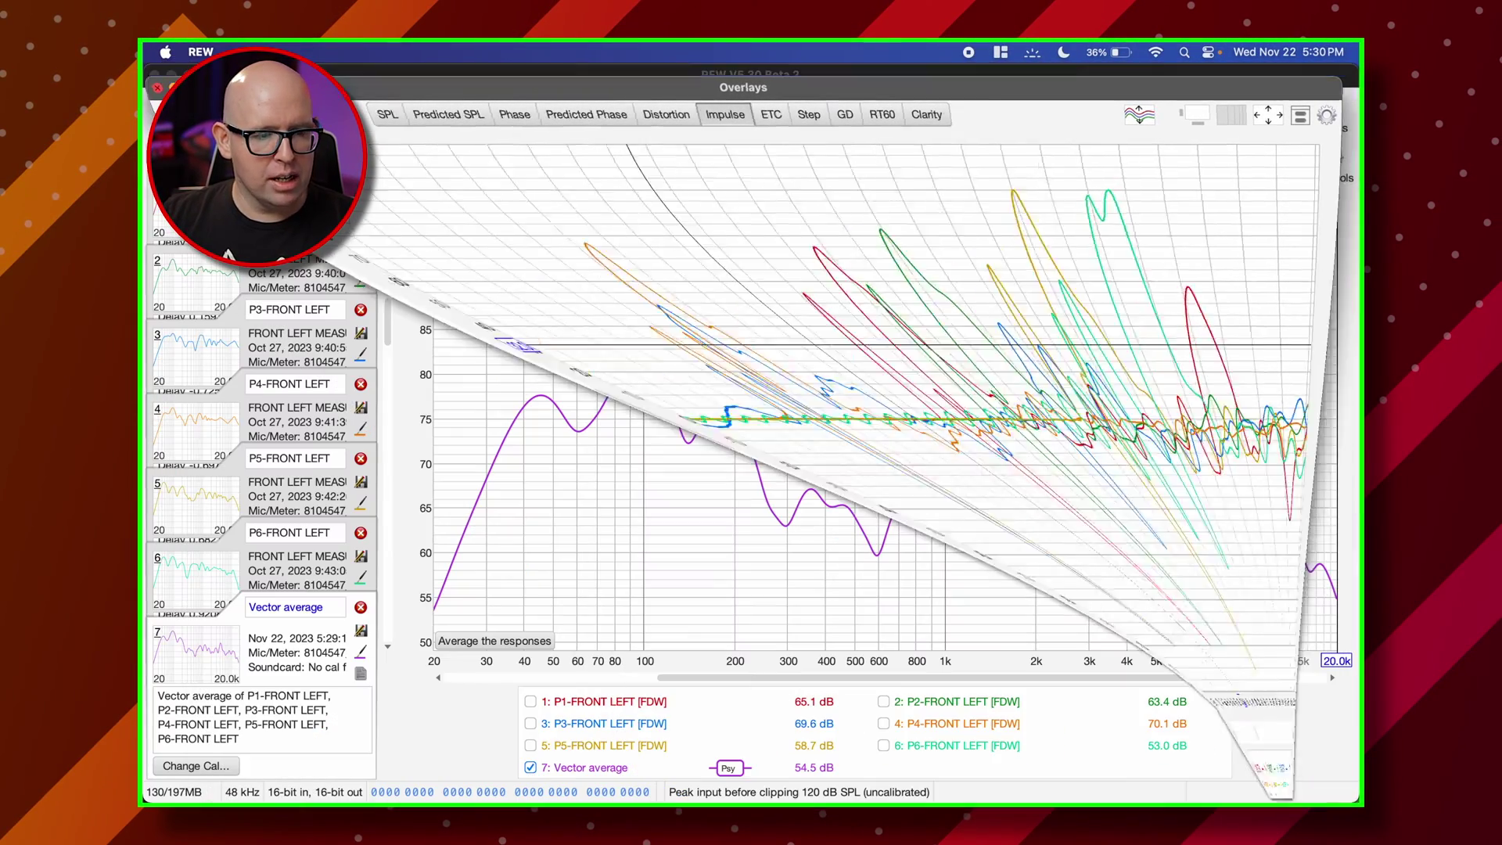
click(586, 767)
click(619, 702)
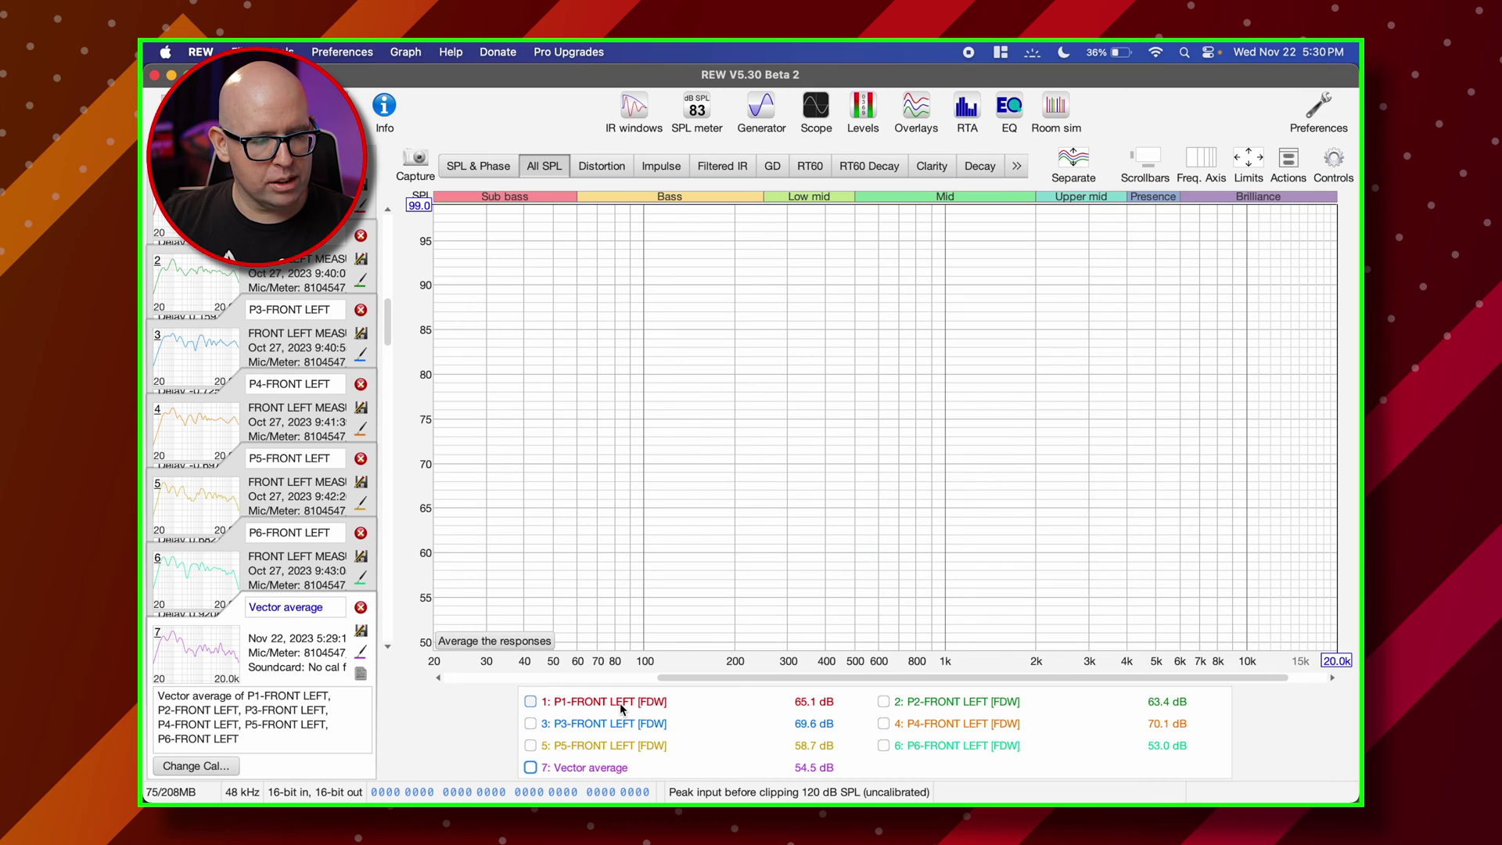
click(974, 703)
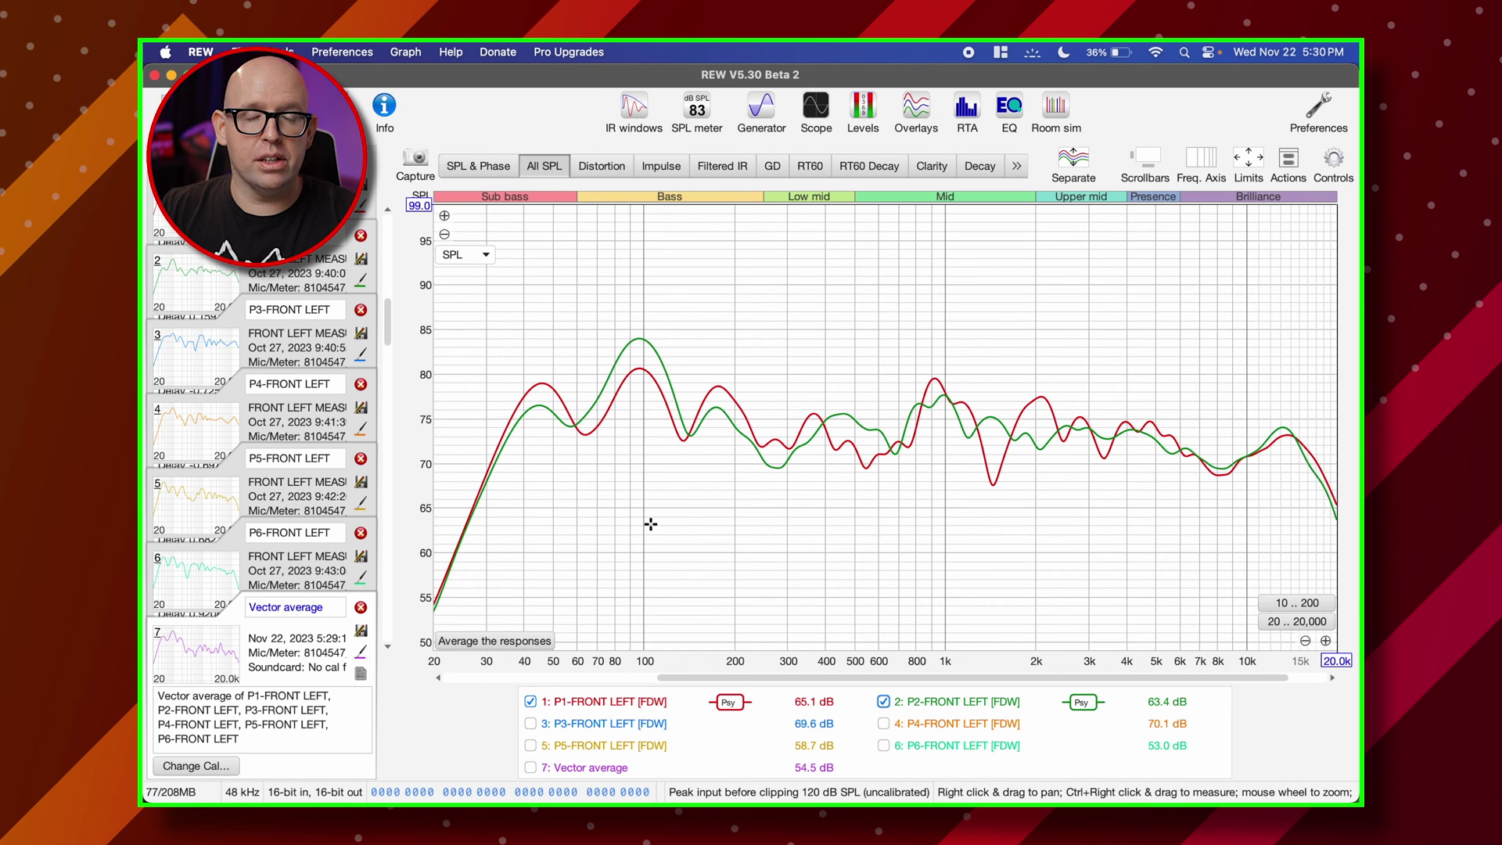
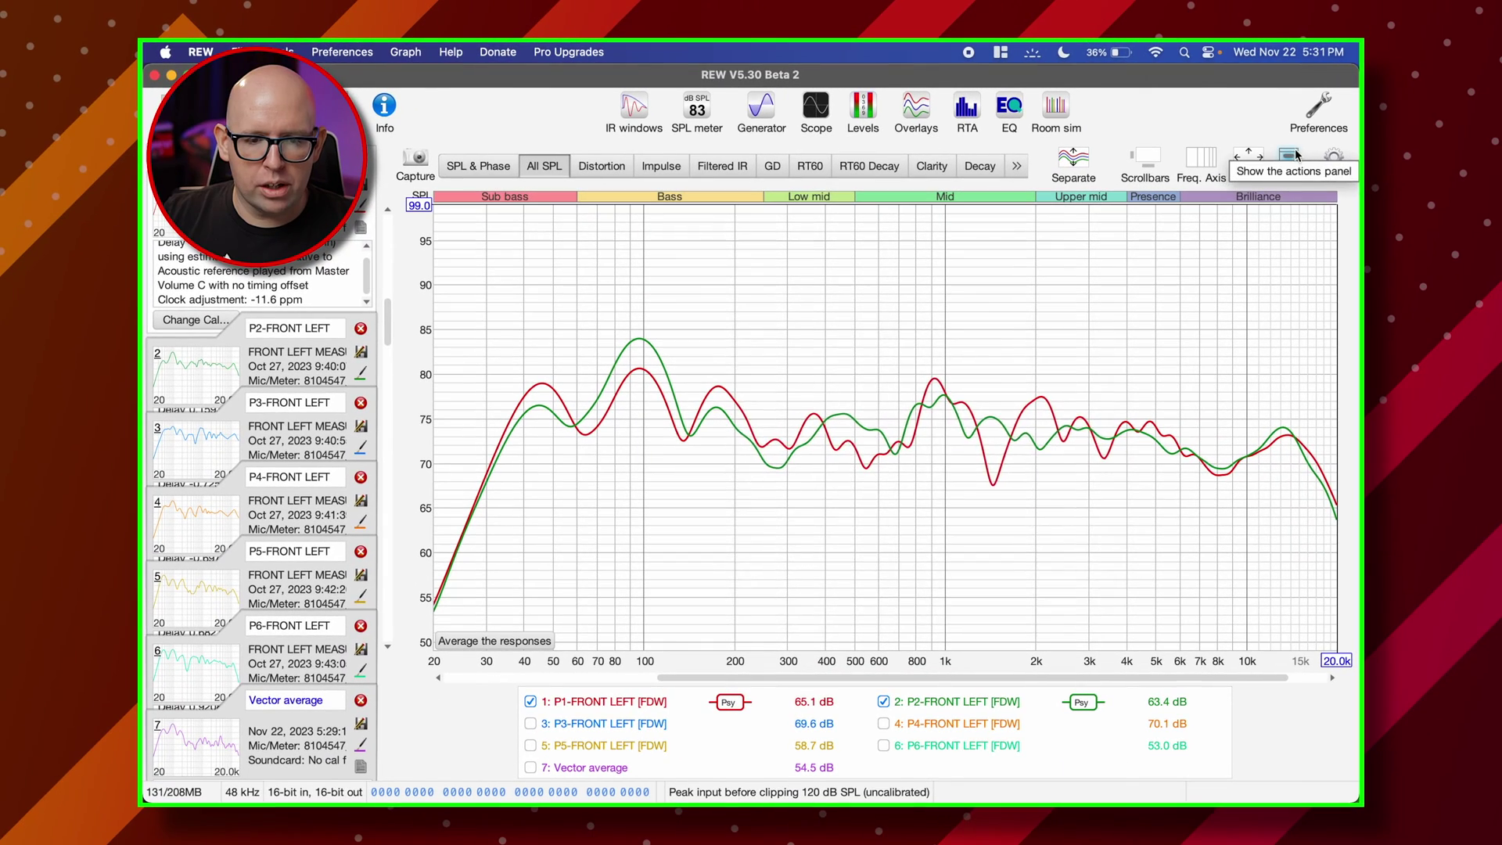
click(1295, 157)
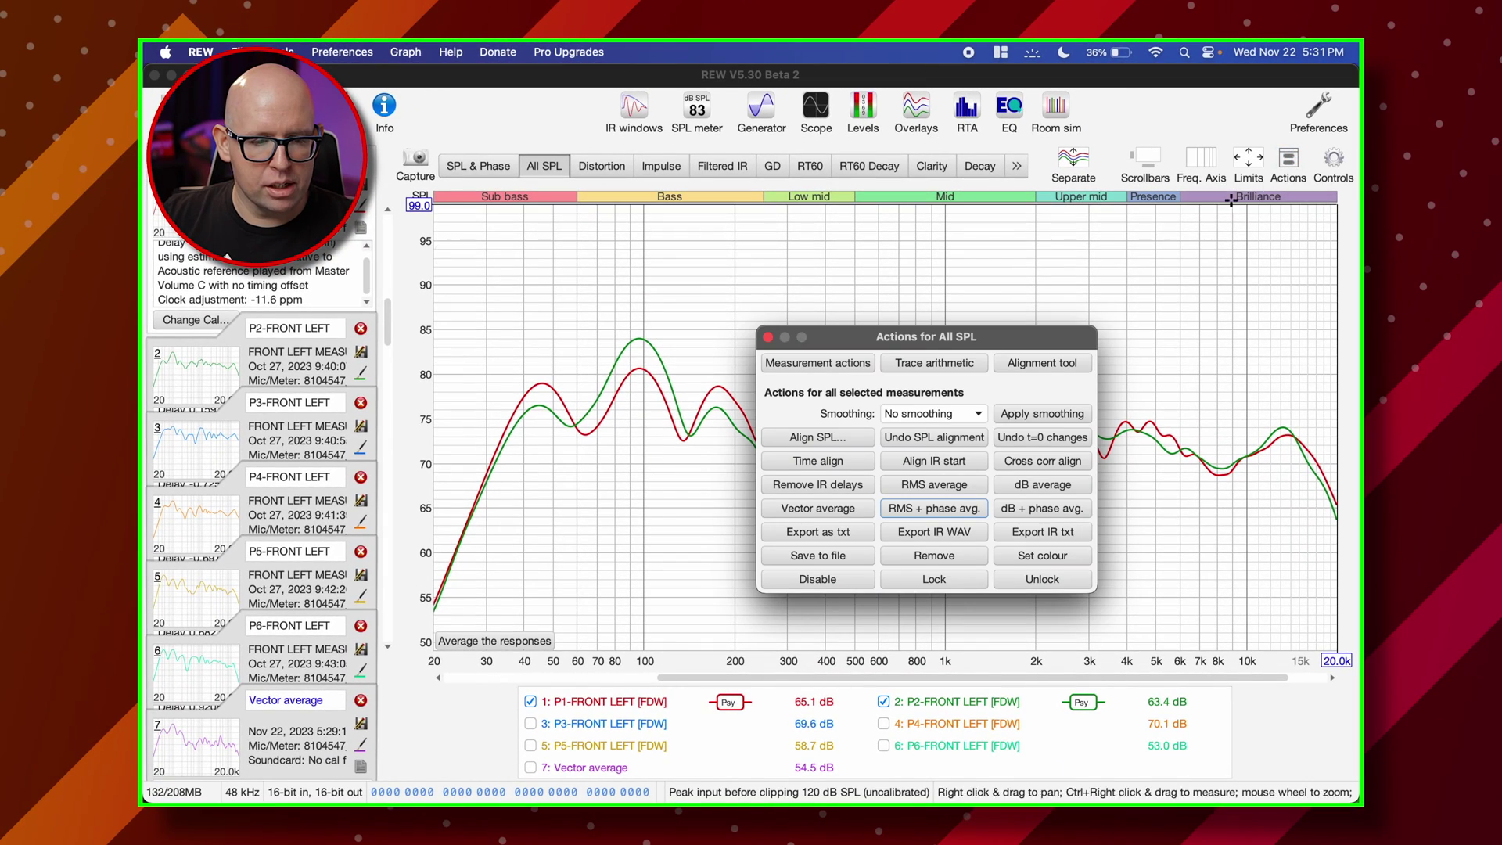
click(832, 467)
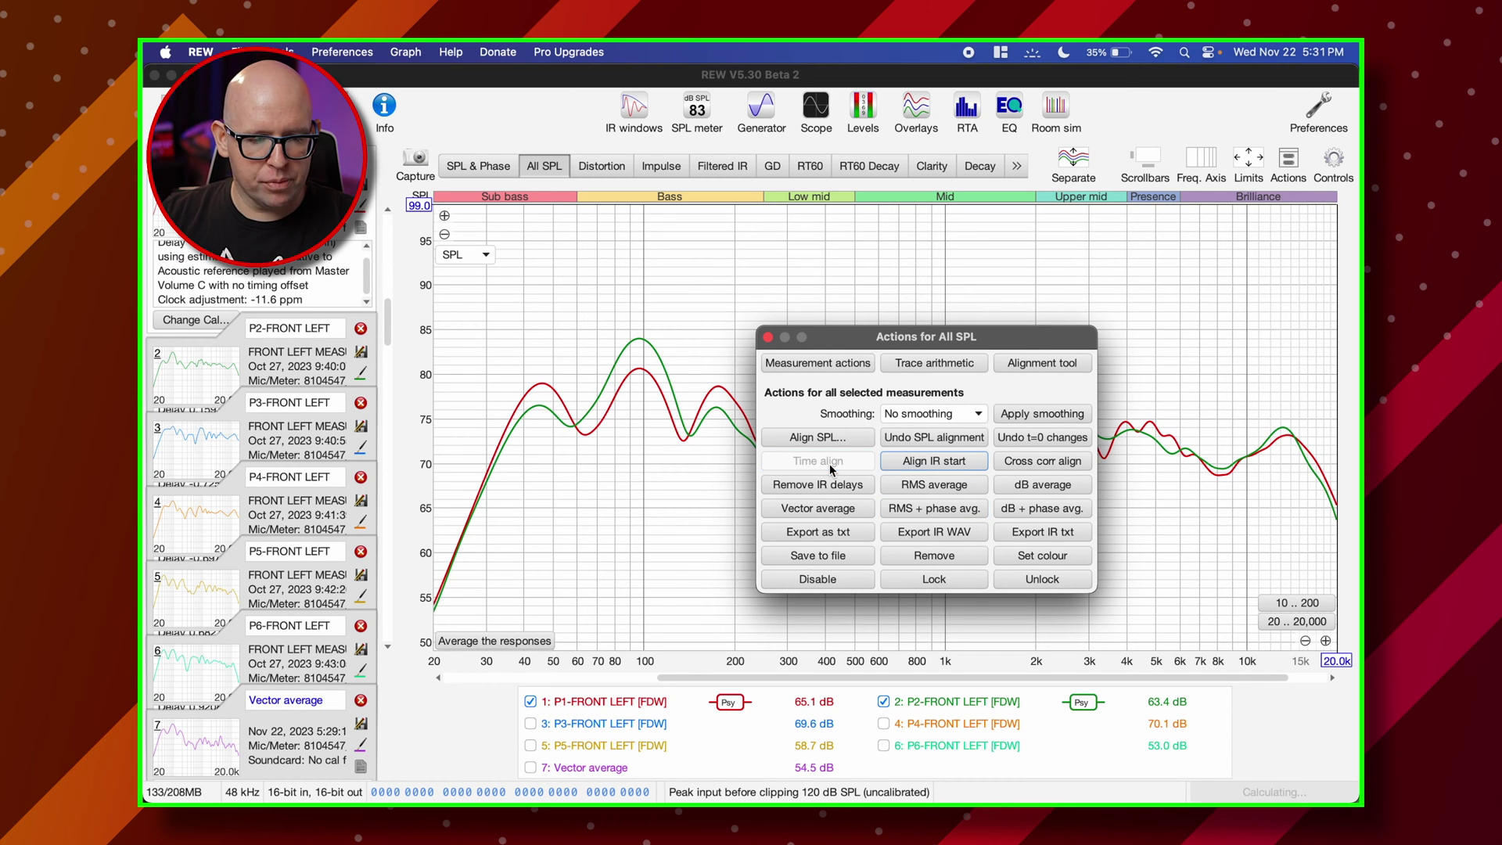
Display only P1 and P2 FRONT LEFT in the Overlays impulse graph and compare their arrival times
click(916, 114)
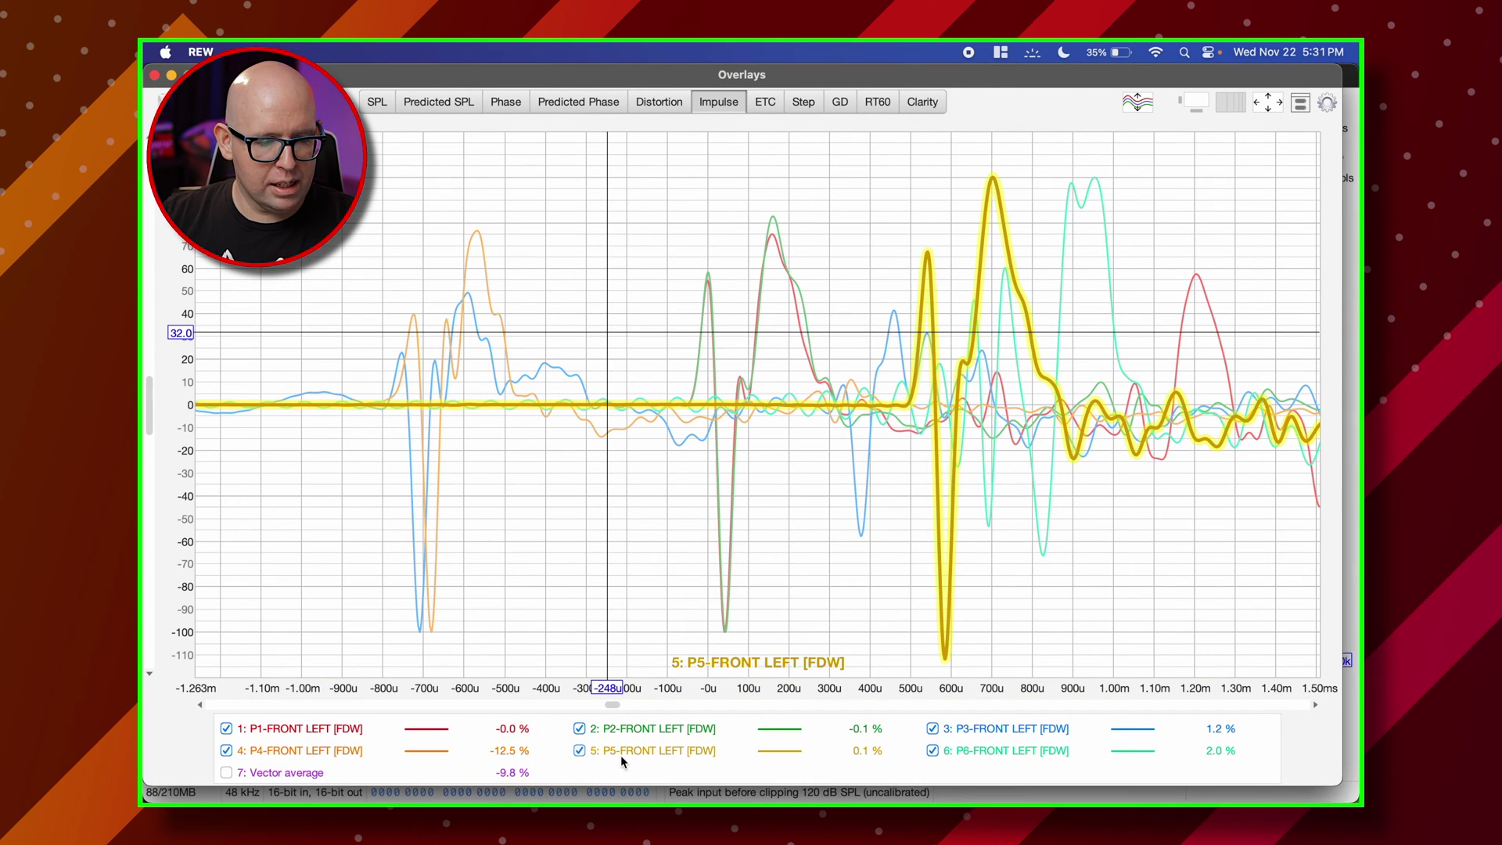
right_click(623, 549)
click(736, 580)
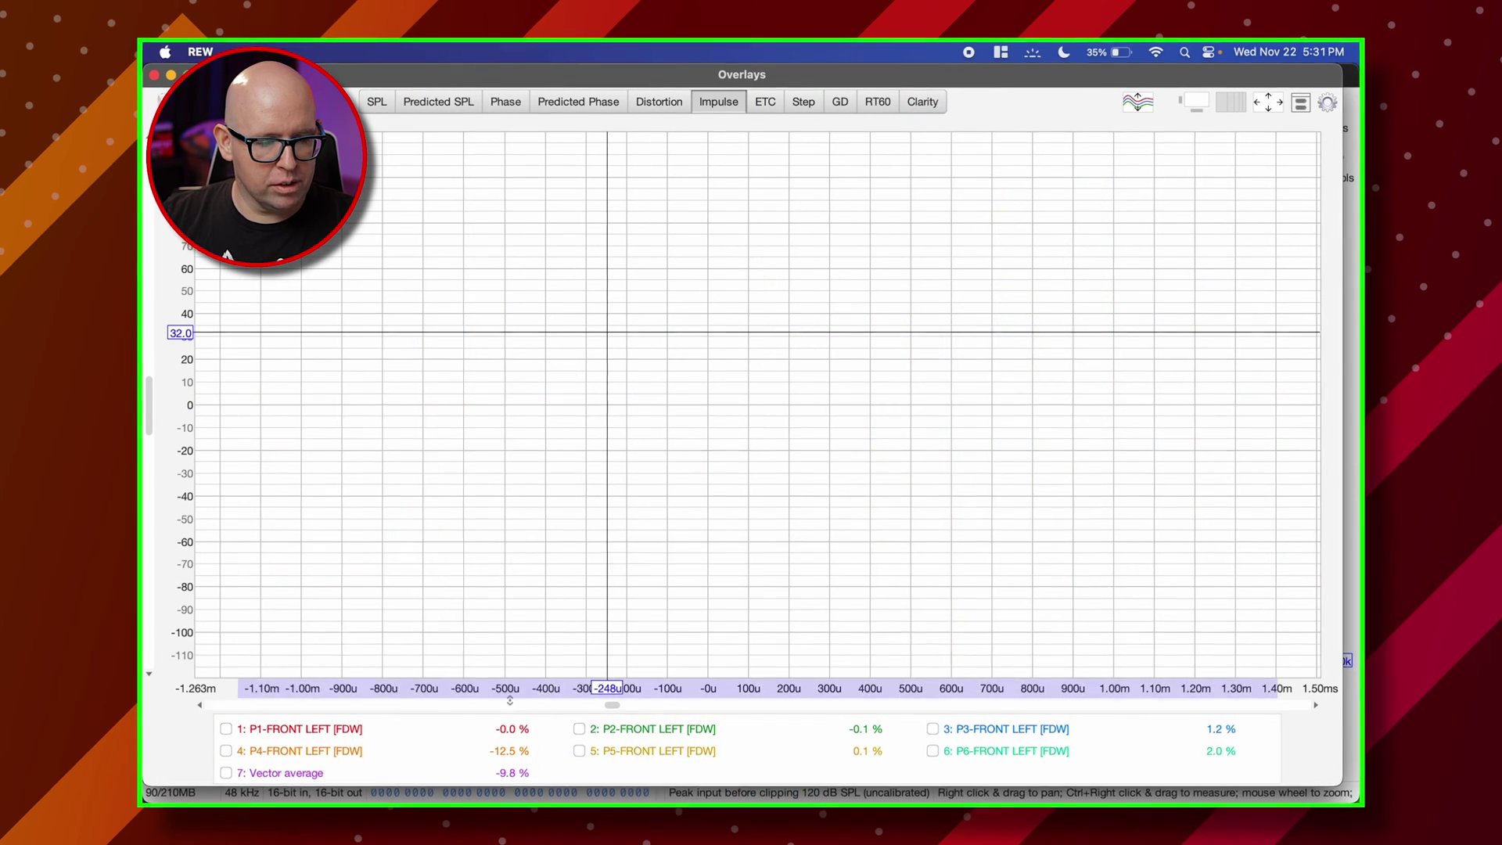
click(226, 728)
click(584, 815)
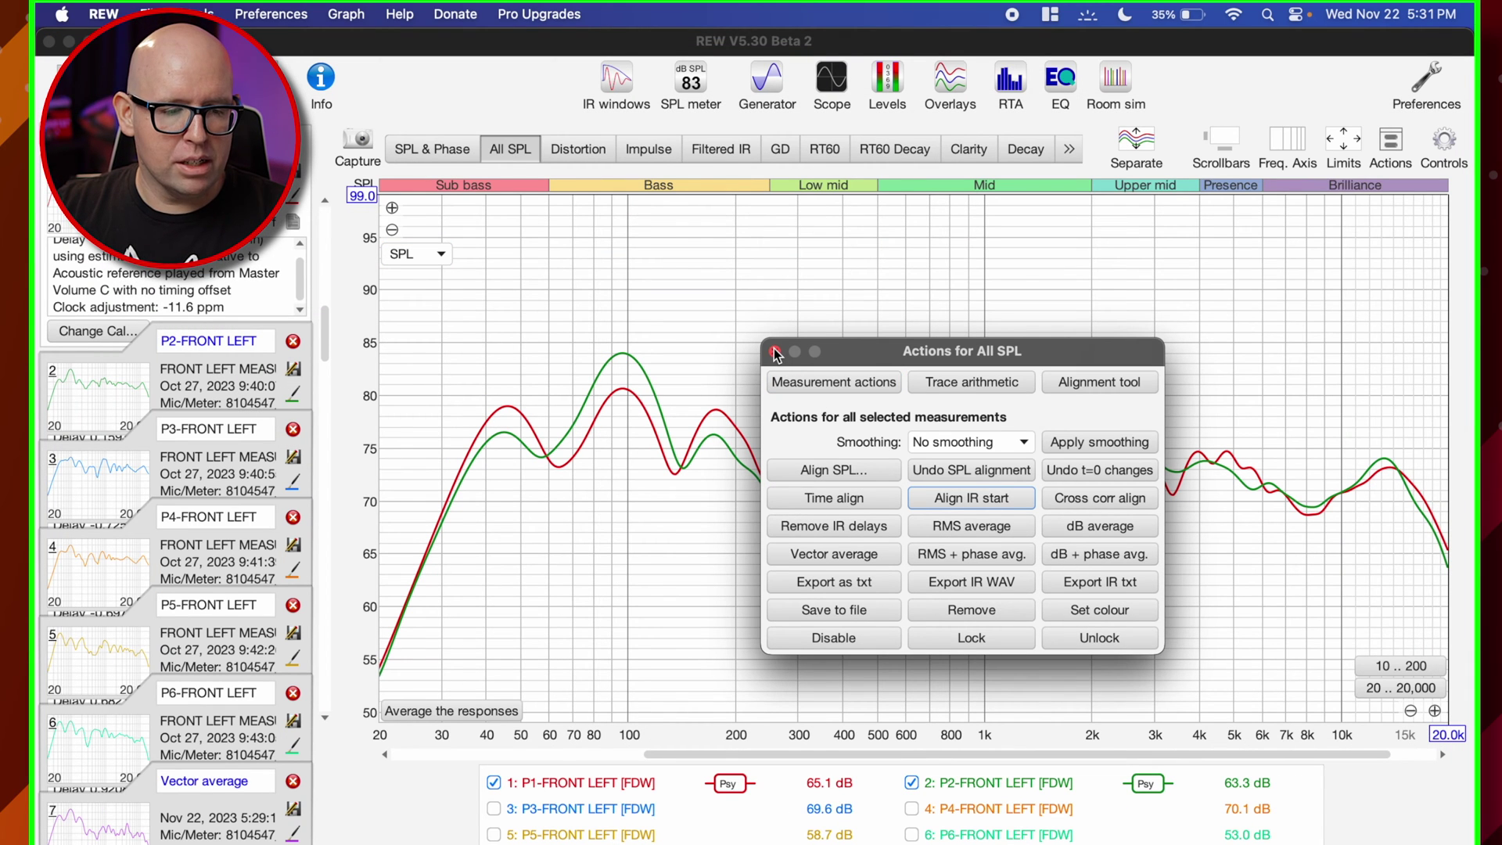
Add the P3 to P6 FRONT LEFT traces to the selection and align all six measurements by cross correlation
drag(839, 348, 866, 200)
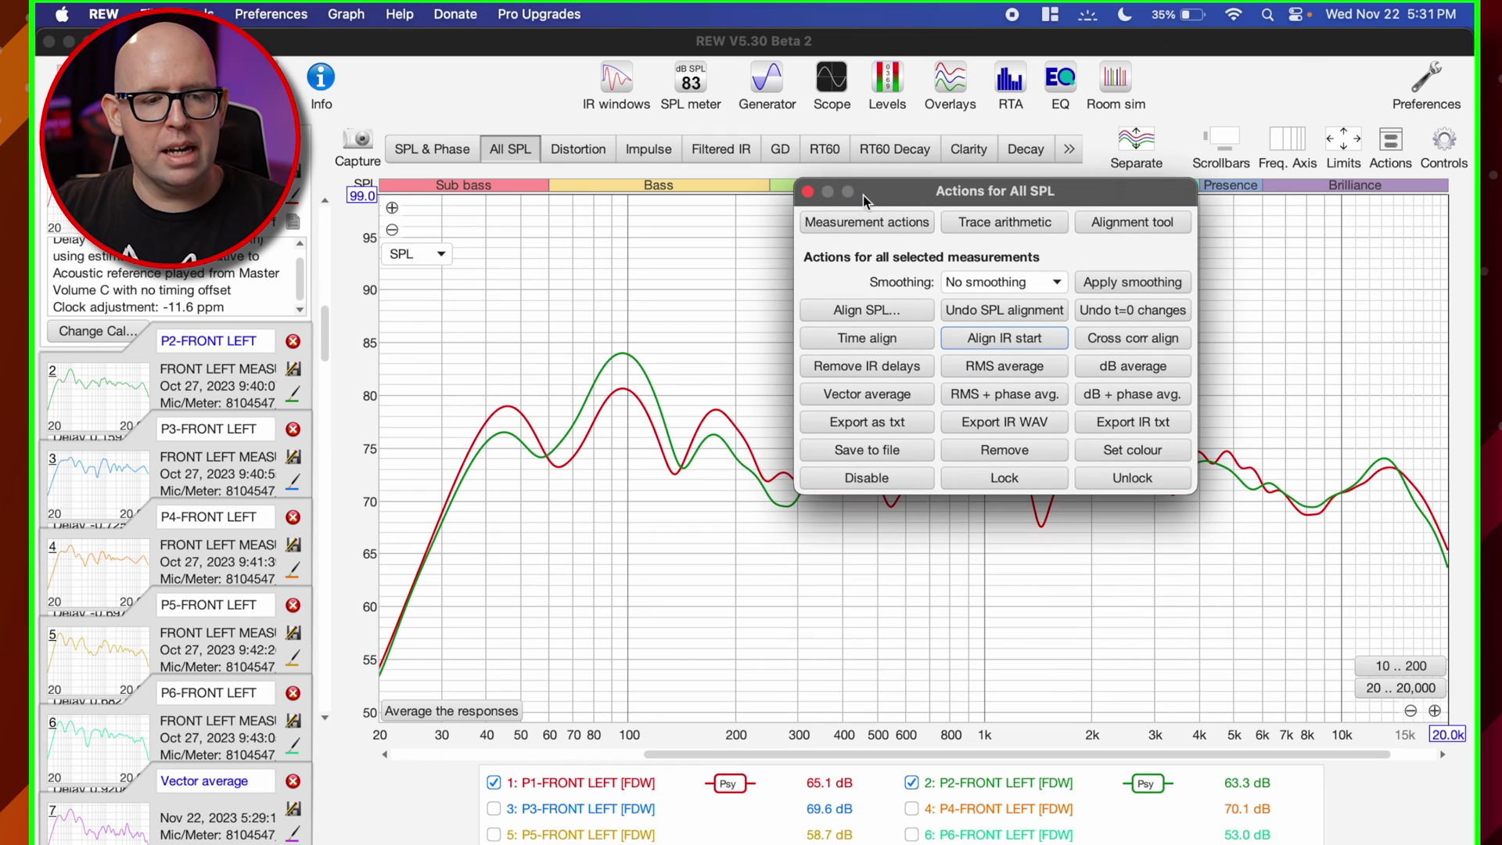
click(808, 191)
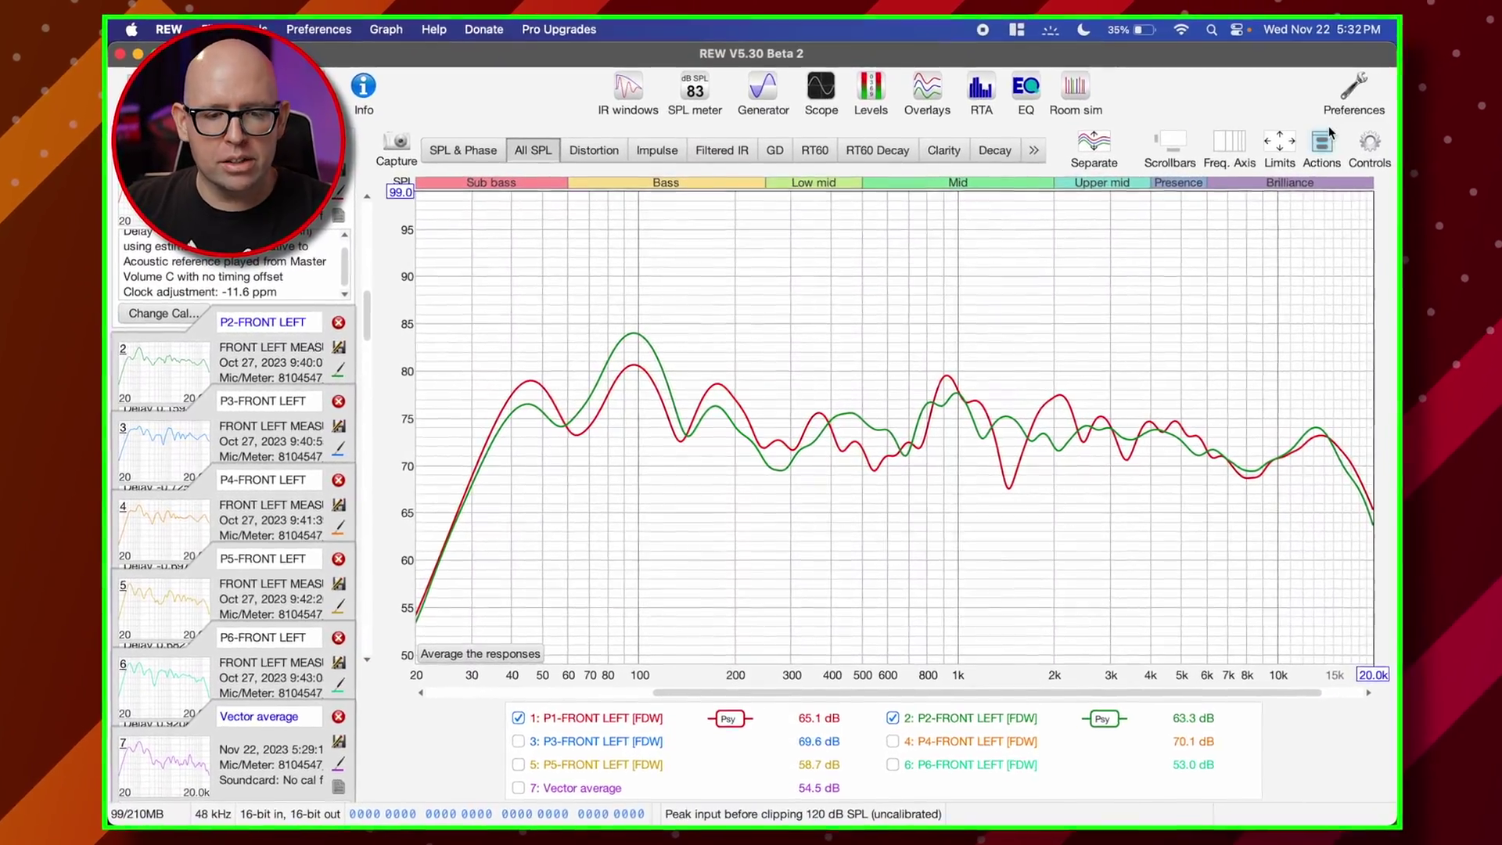
click(1322, 143)
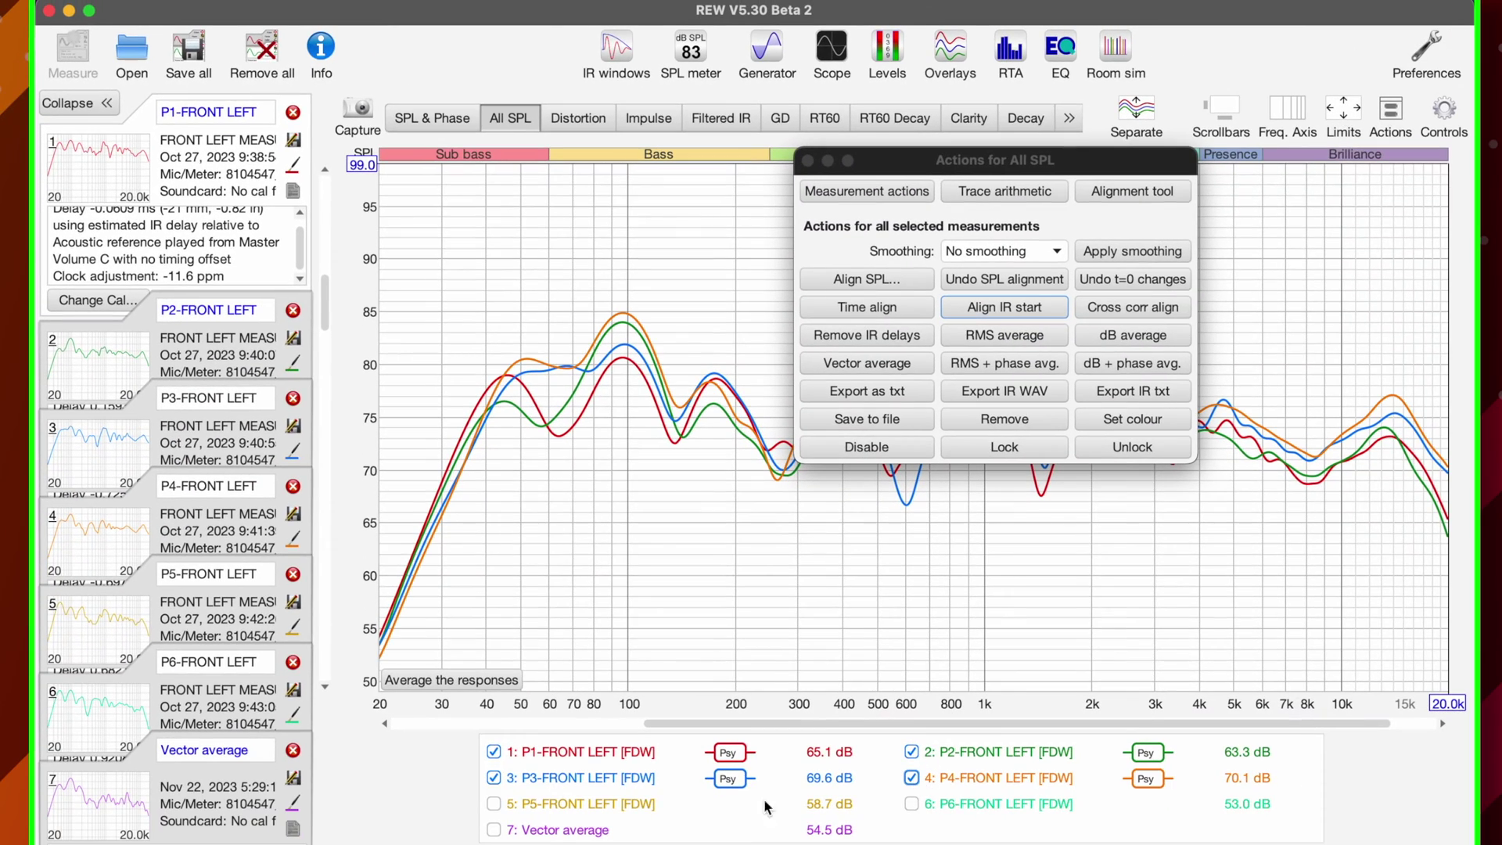
click(606, 806)
click(912, 803)
click(884, 337)
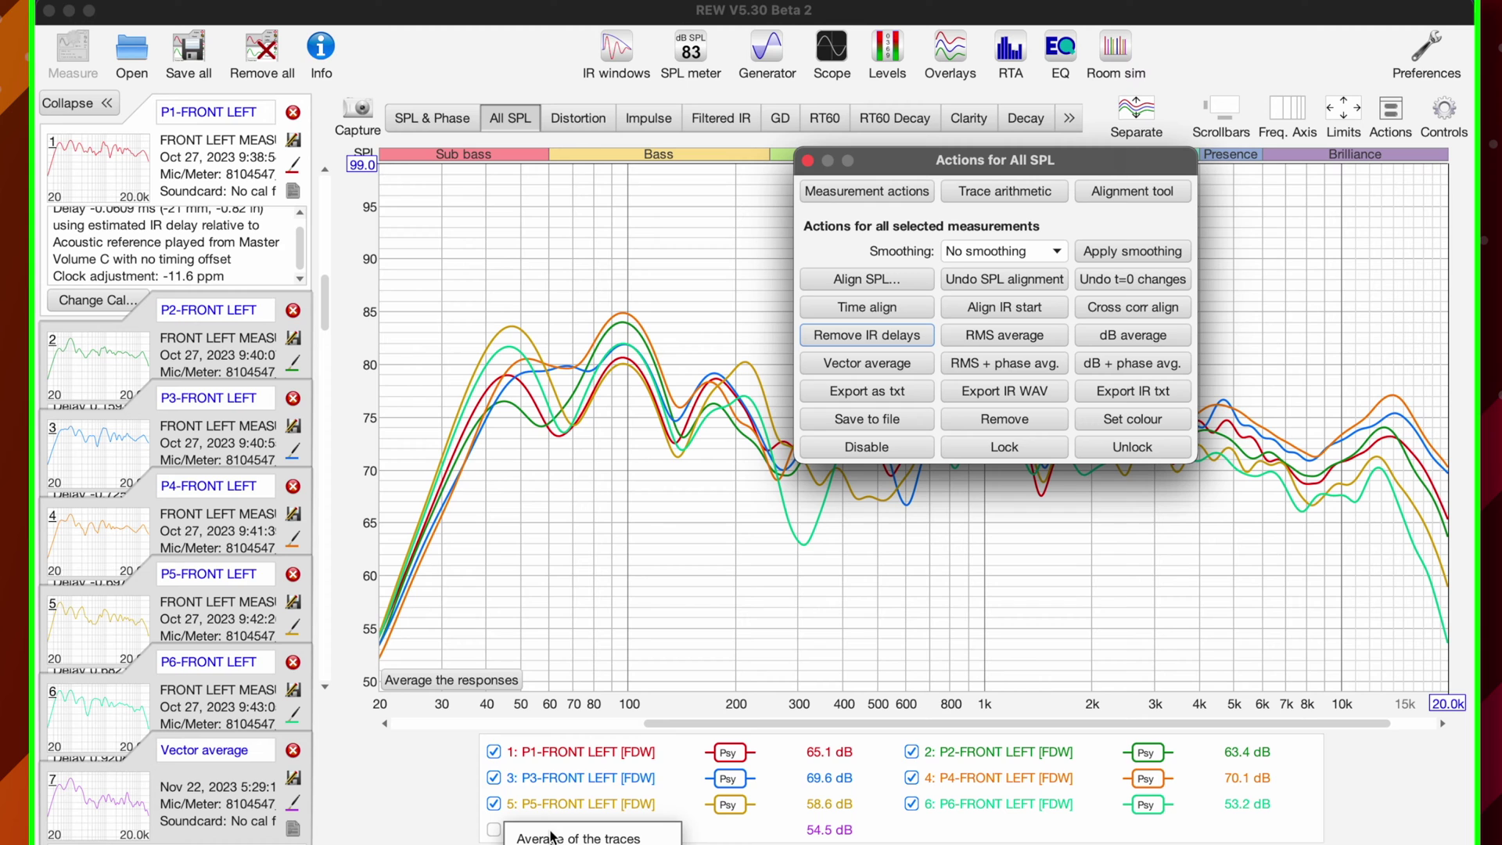
click(1223, 331)
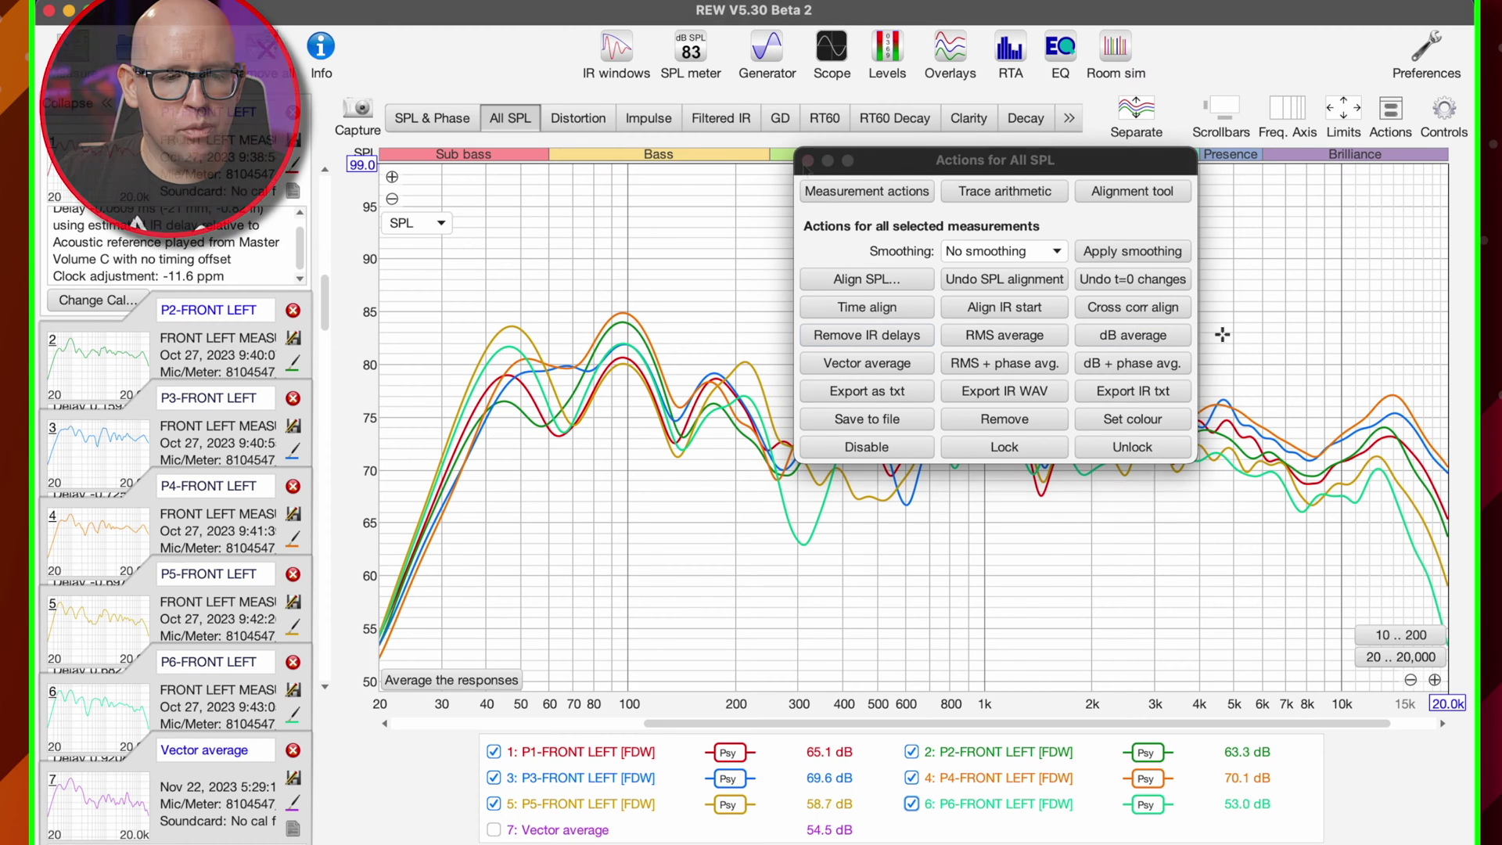
click(1164, 312)
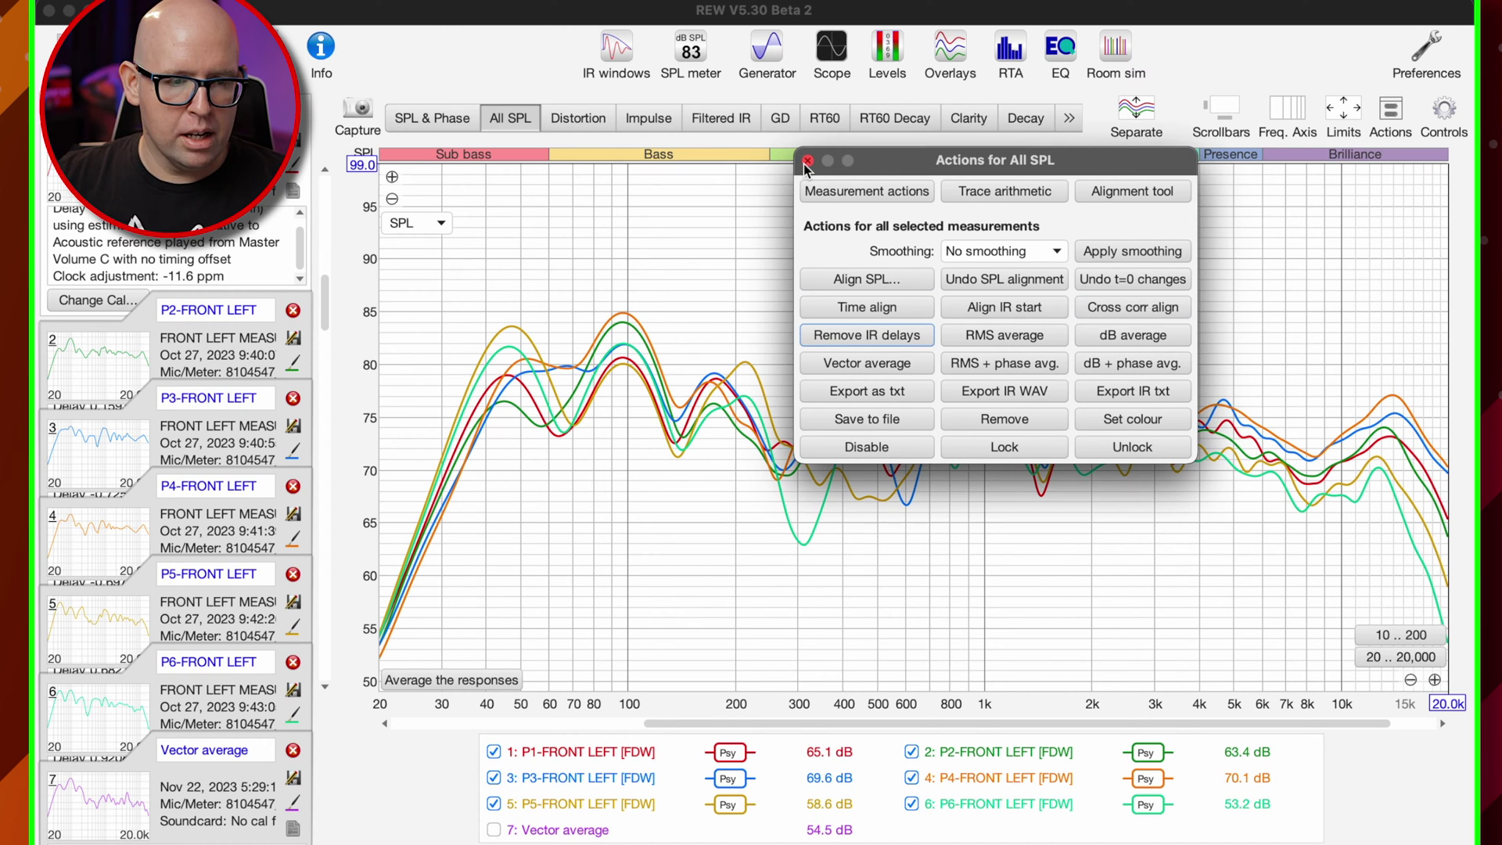
click(808, 162)
Add the P3 to P6 FRONT LEFT impulse responses to P1 and P2 in the Overlays window
click(945, 56)
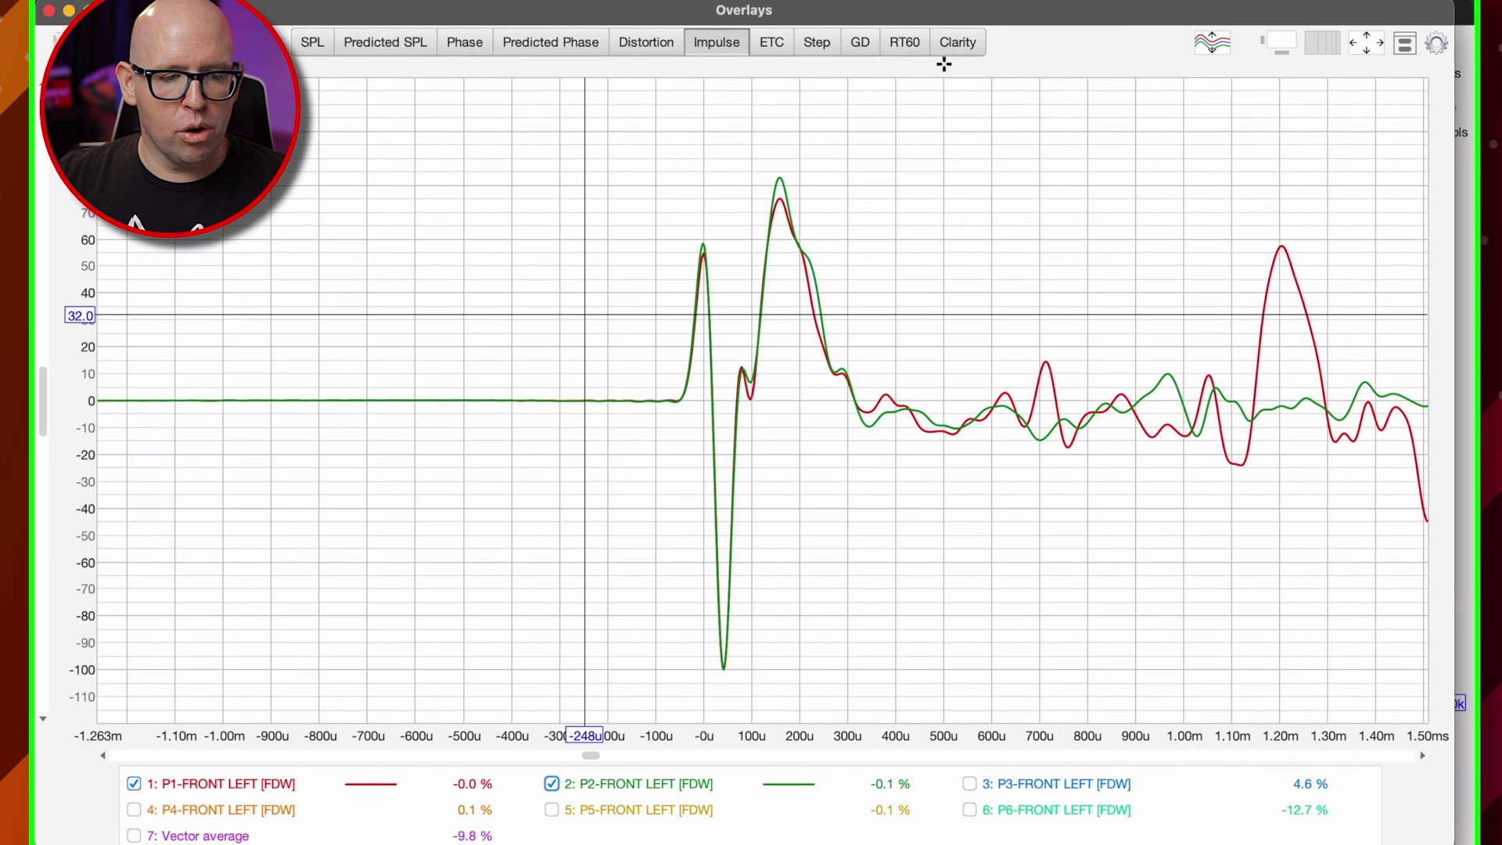
click(1391, 711)
click(1391, 711)
click(1391, 711)
click(1391, 711)
click(993, 783)
click(991, 809)
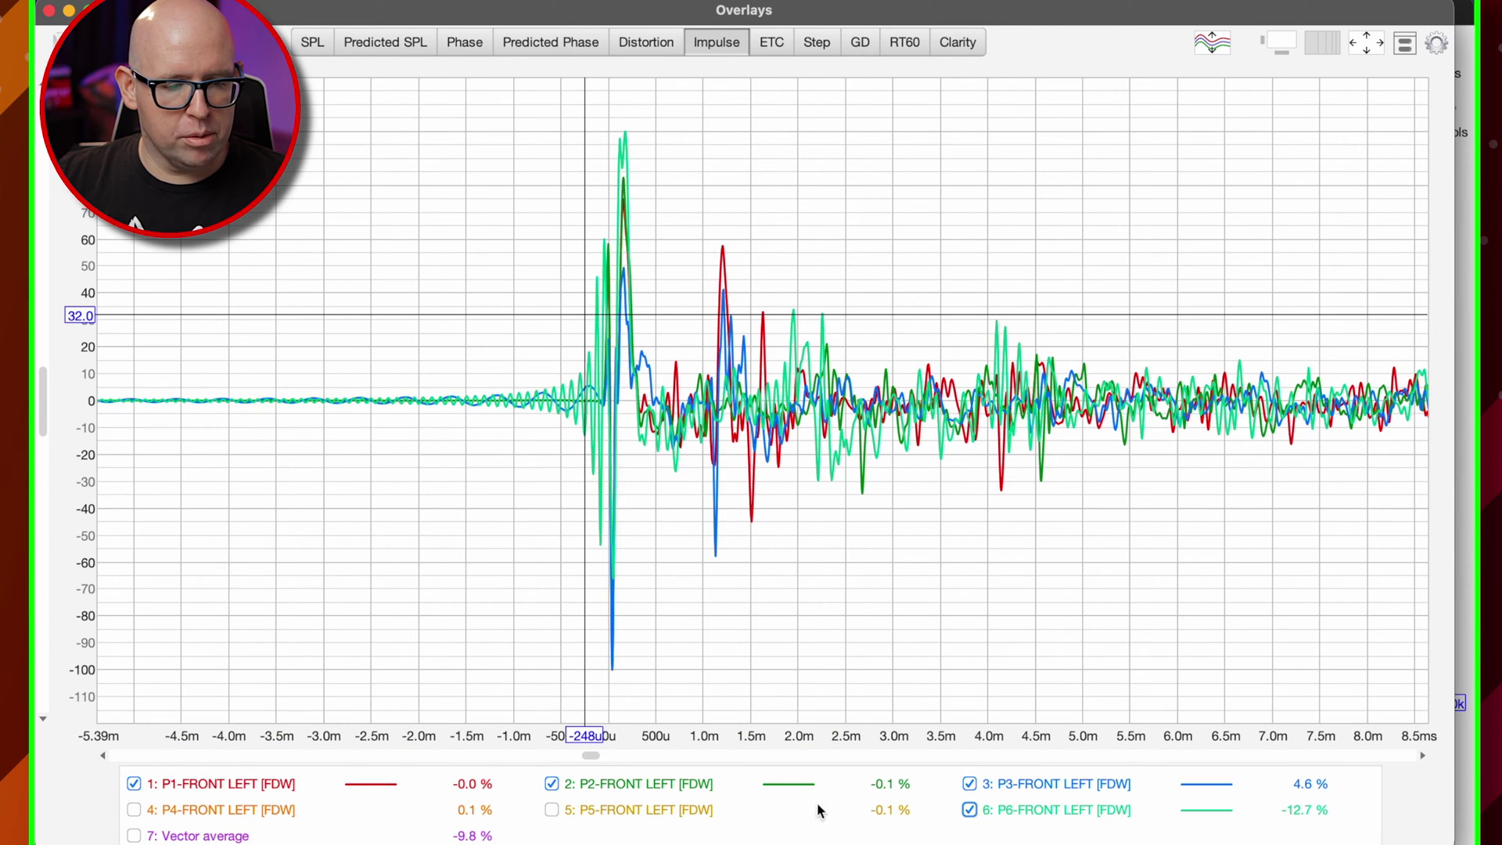
click(682, 812)
click(281, 810)
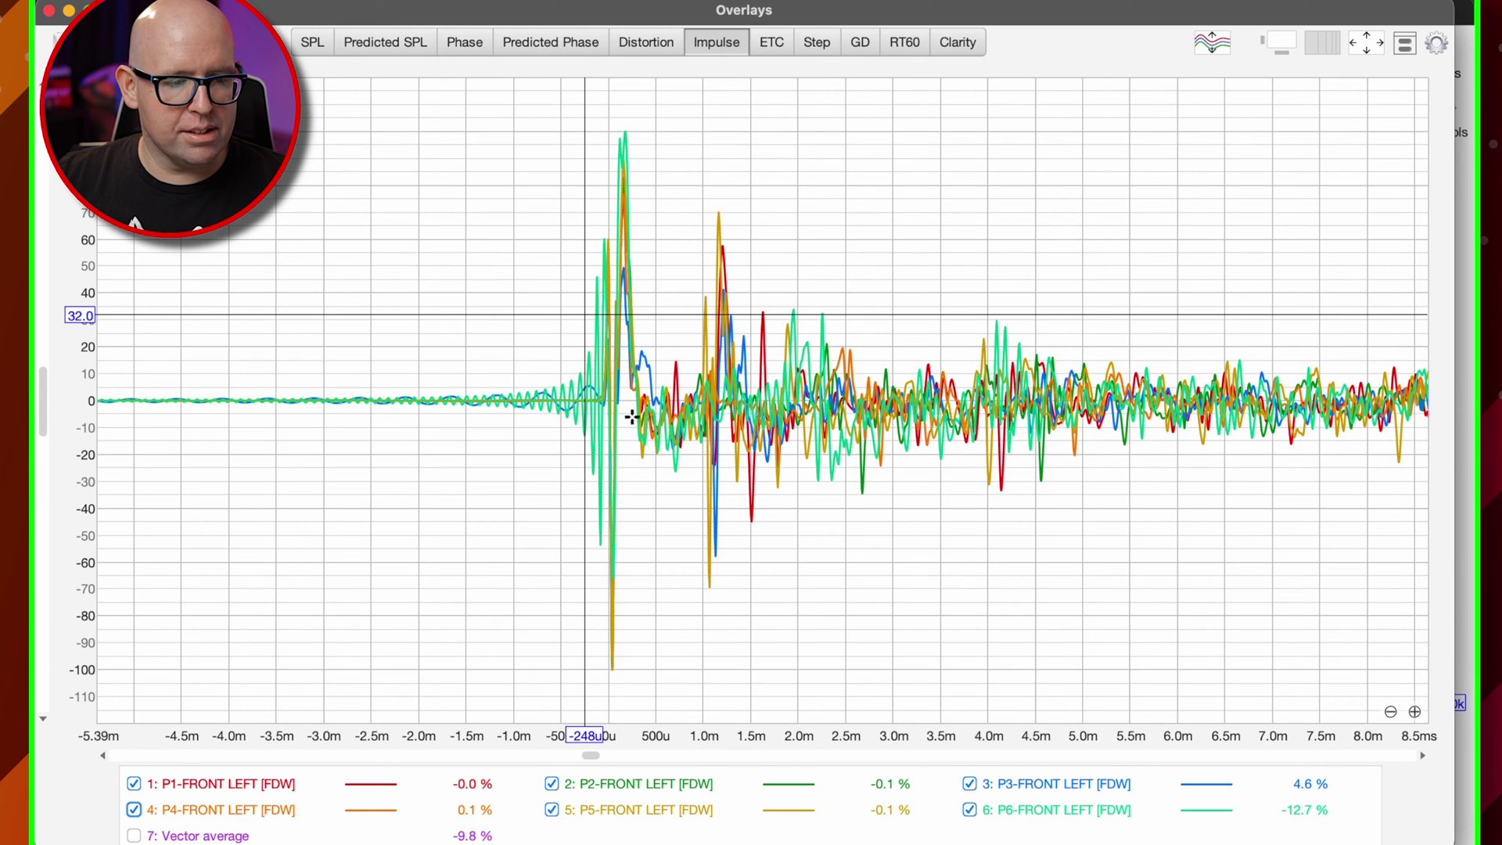
Place the graph cursor near time zero and examine how closely the six impulse peaks line up
click(609, 366)
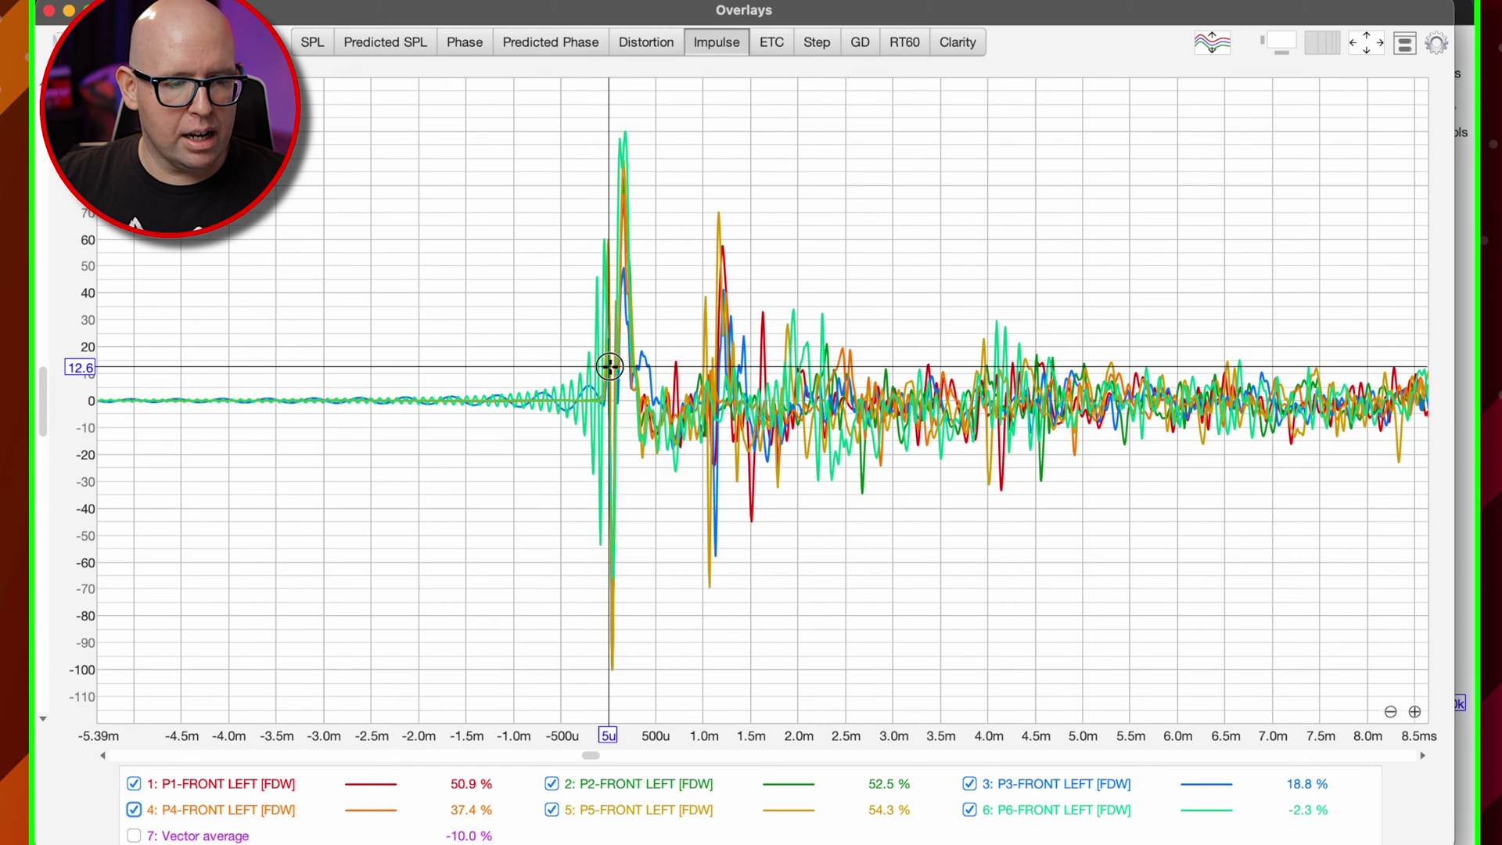
click(1414, 711)
click(1414, 711)
click(1414, 711)
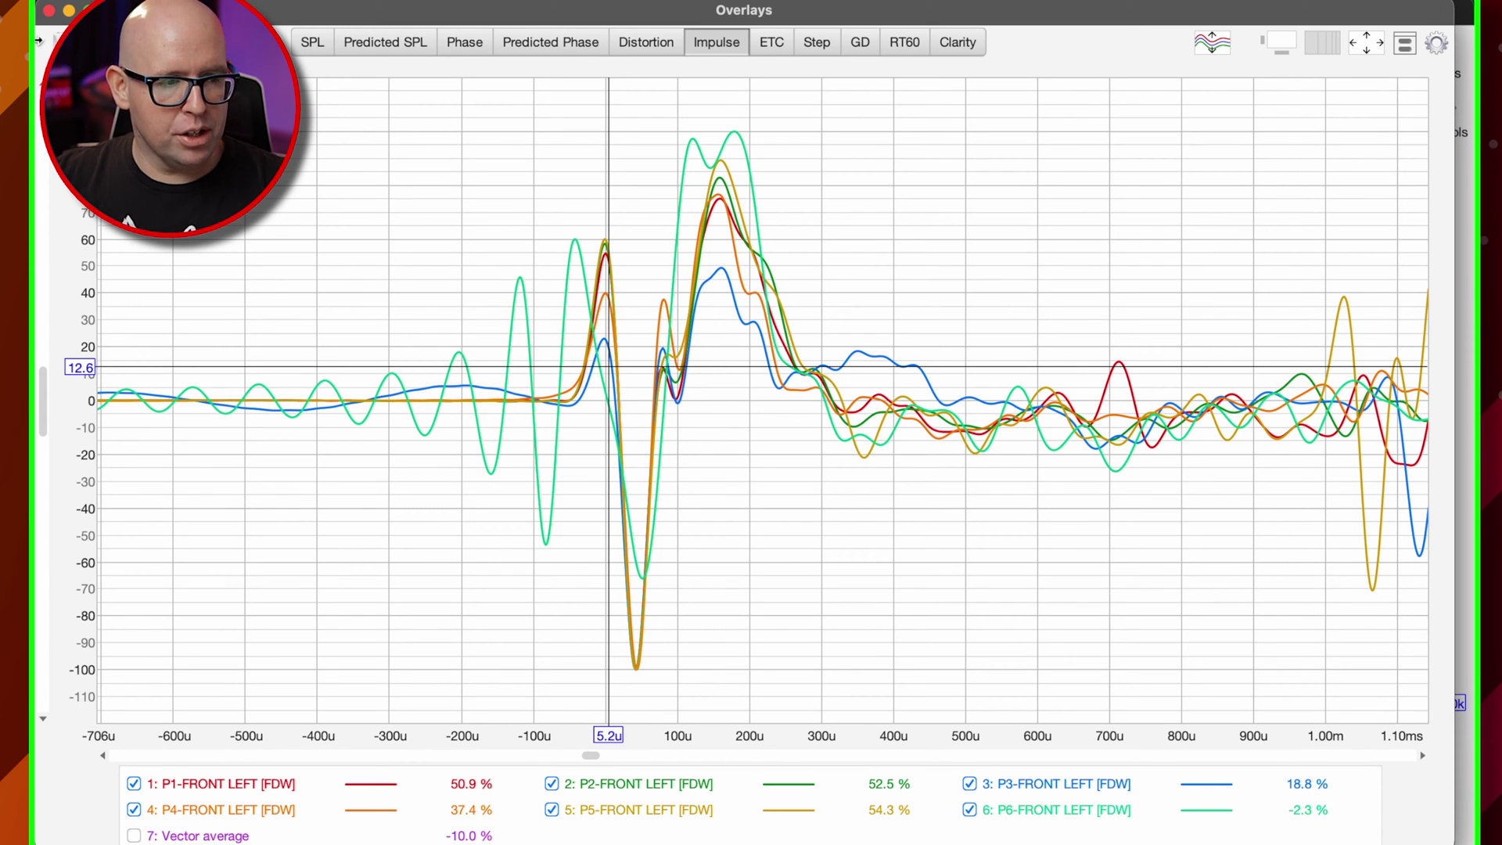
click(48, 11)
Create a vector average of the six aligned FRONT LEFT measurements and show only the new and earlier vector averages on the graph
click(1390, 110)
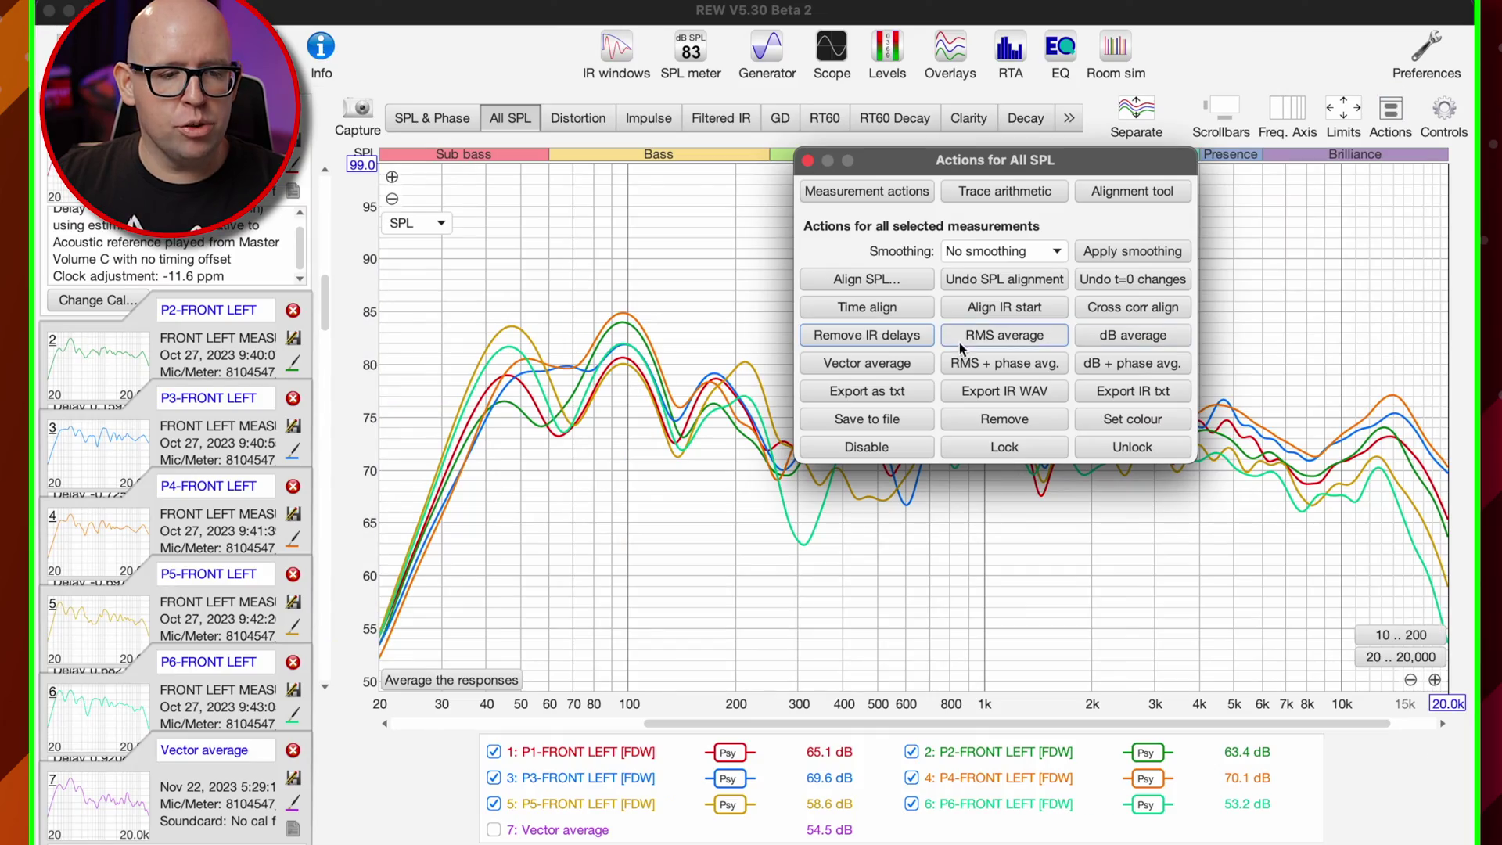
click(890, 364)
right_click(779, 792)
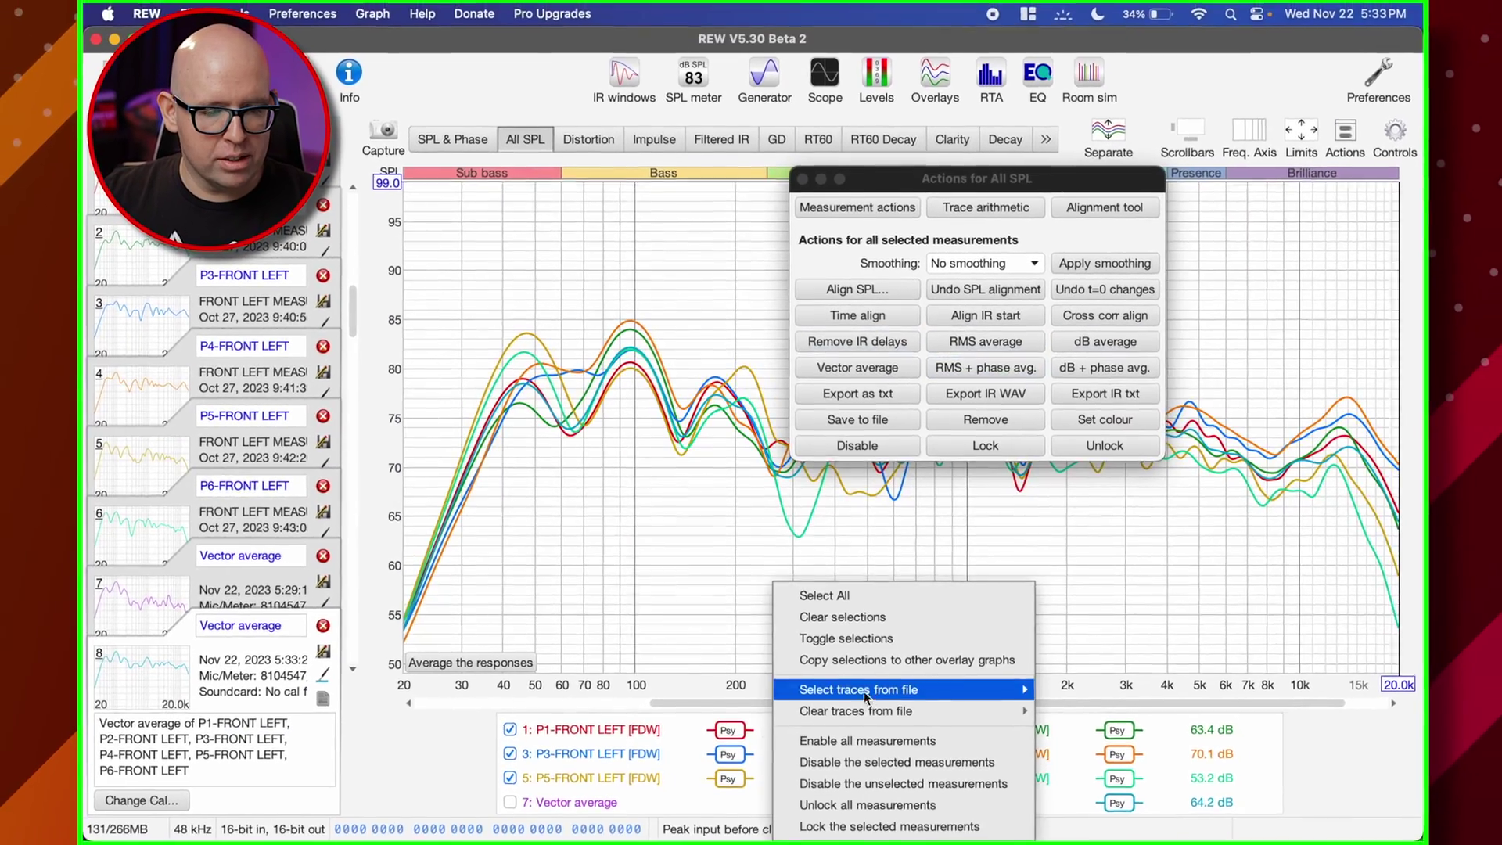
click(857, 612)
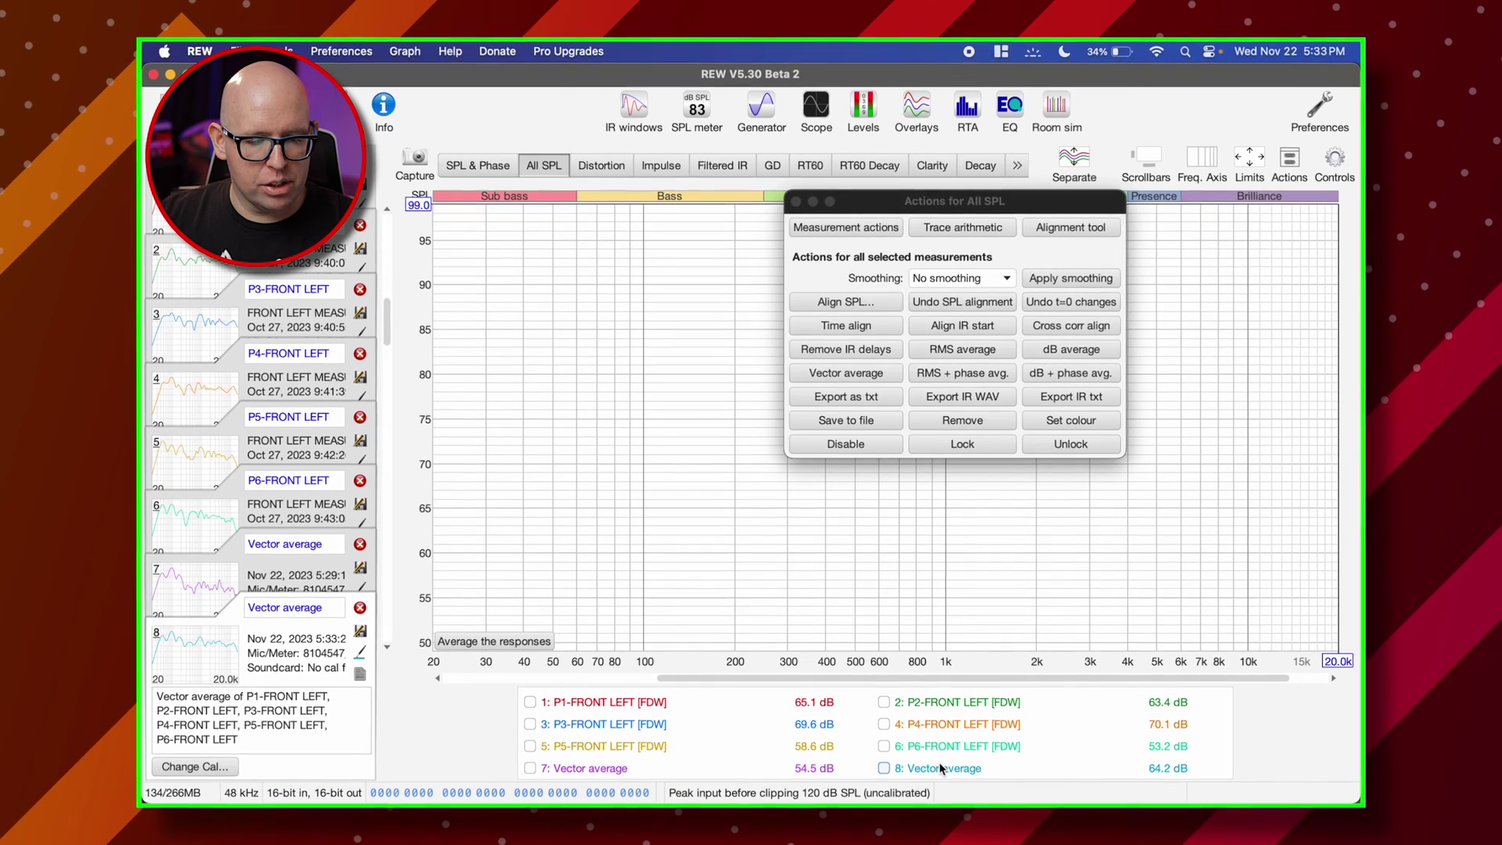
click(606, 769)
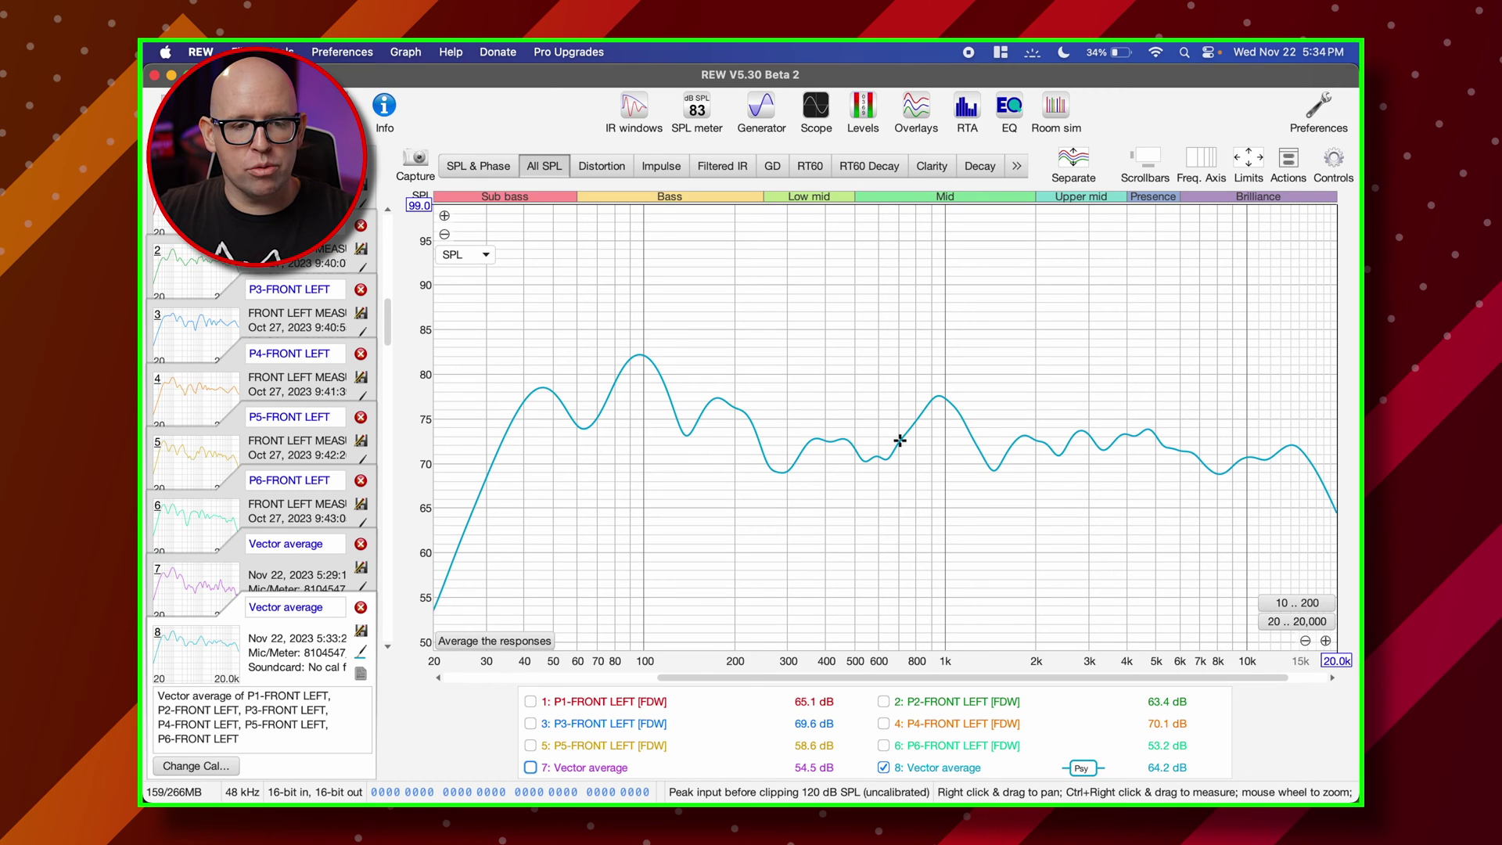
Generate a measurement from the 75 dB EQ target shape of the new vector average
click(1010, 108)
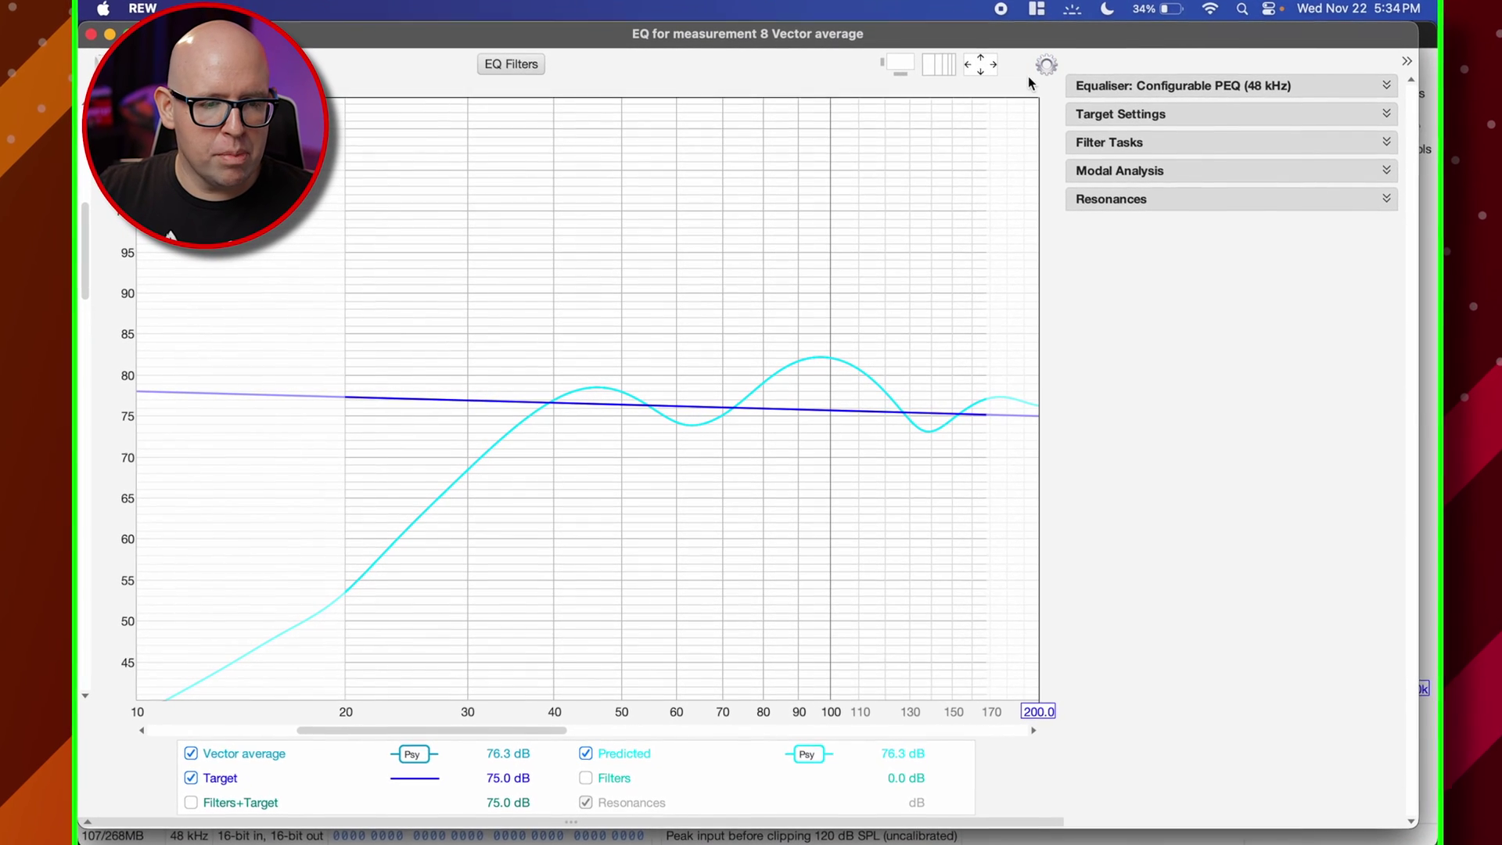
click(1208, 117)
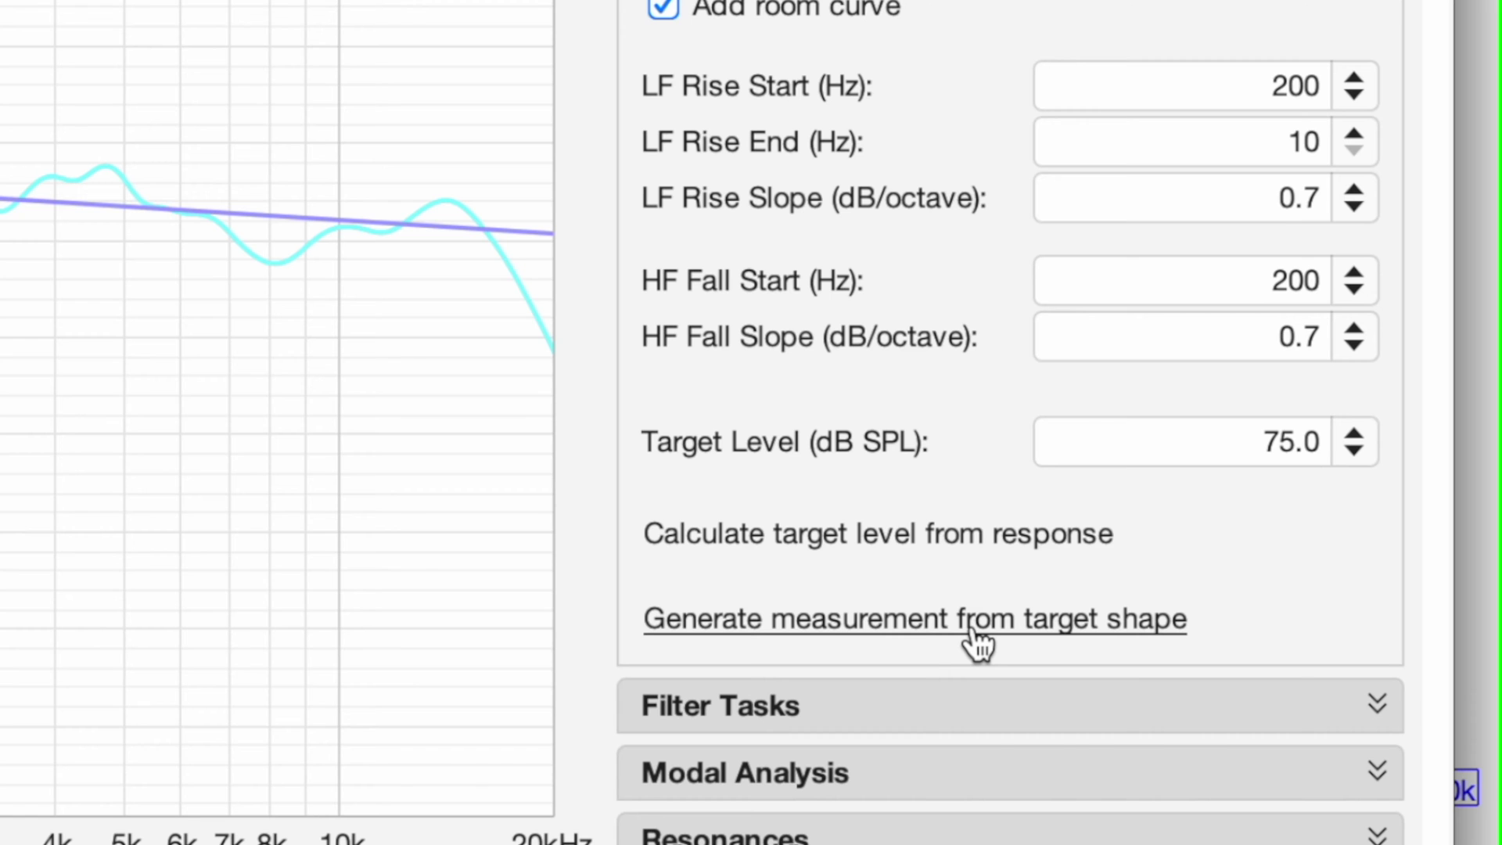
click(973, 631)
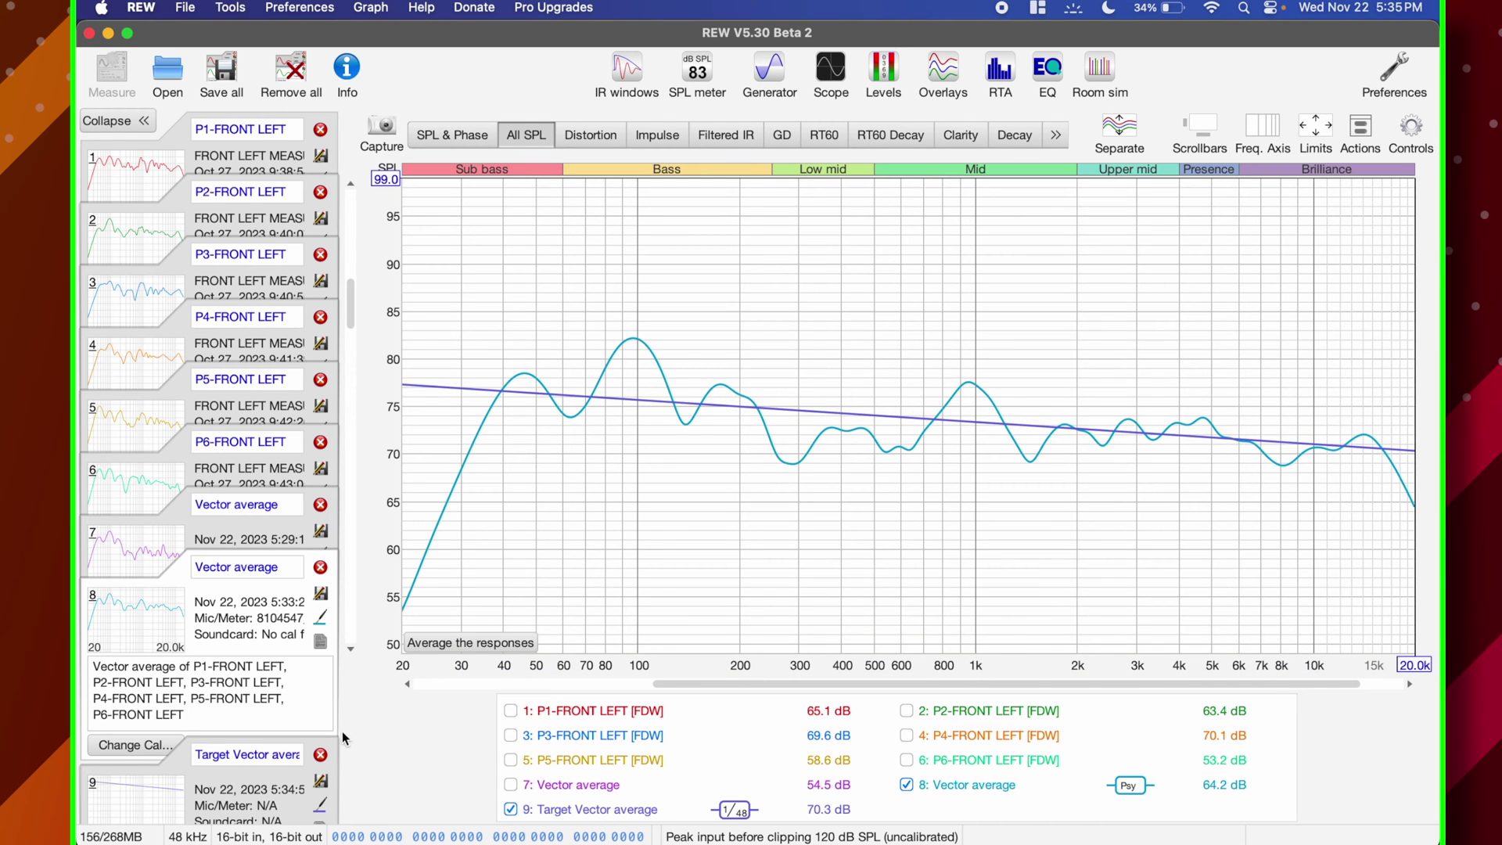
Move the generated target measurement to the top of the measurement list and rename it TARGET 75DB SLOPE
click(250, 789)
drag(246, 677, 260, 141)
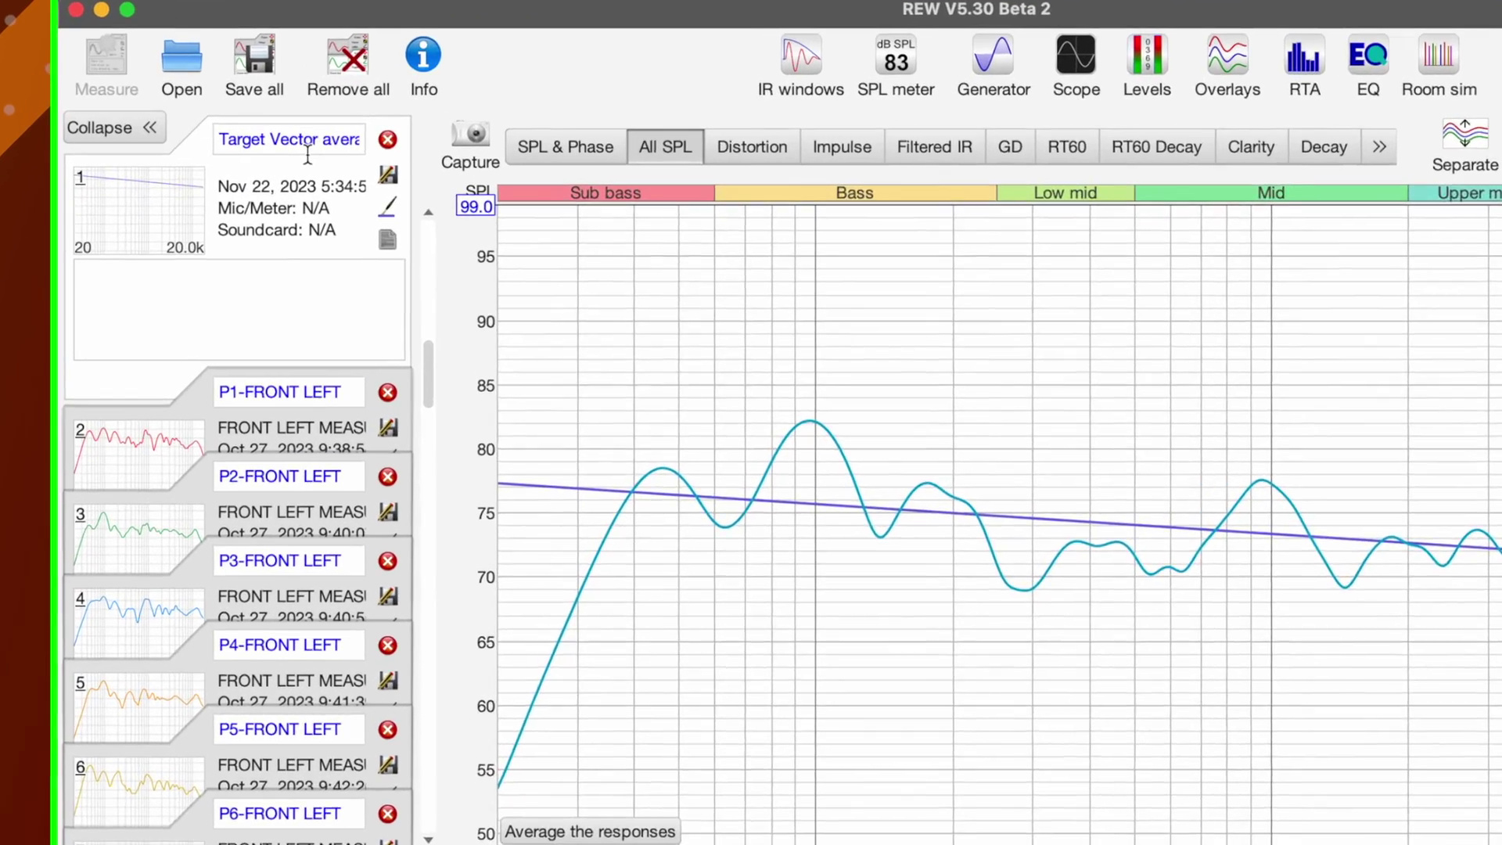
triple_click(311, 142)
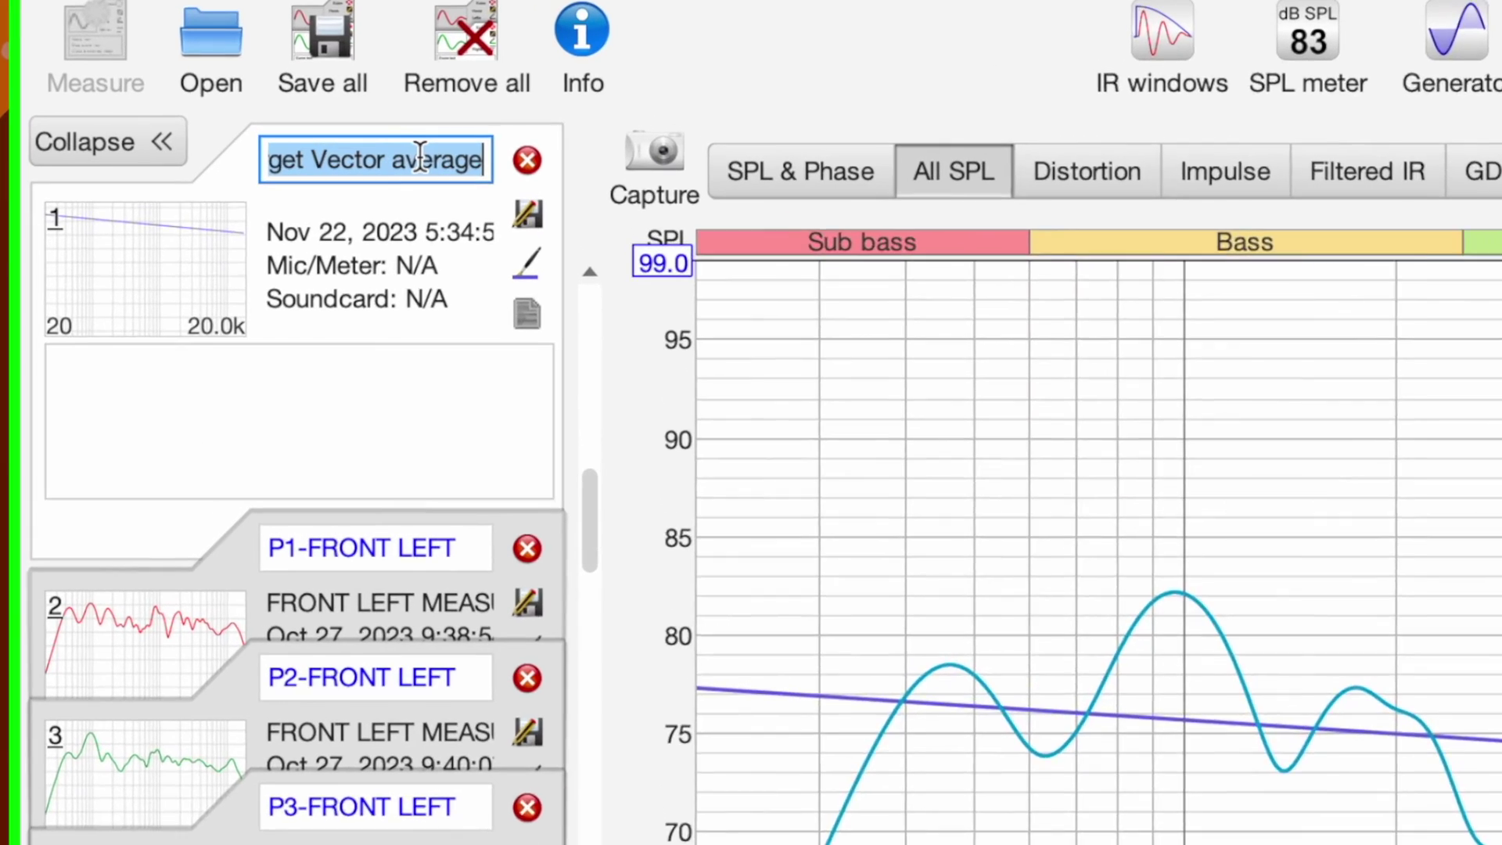
text(TARGET)
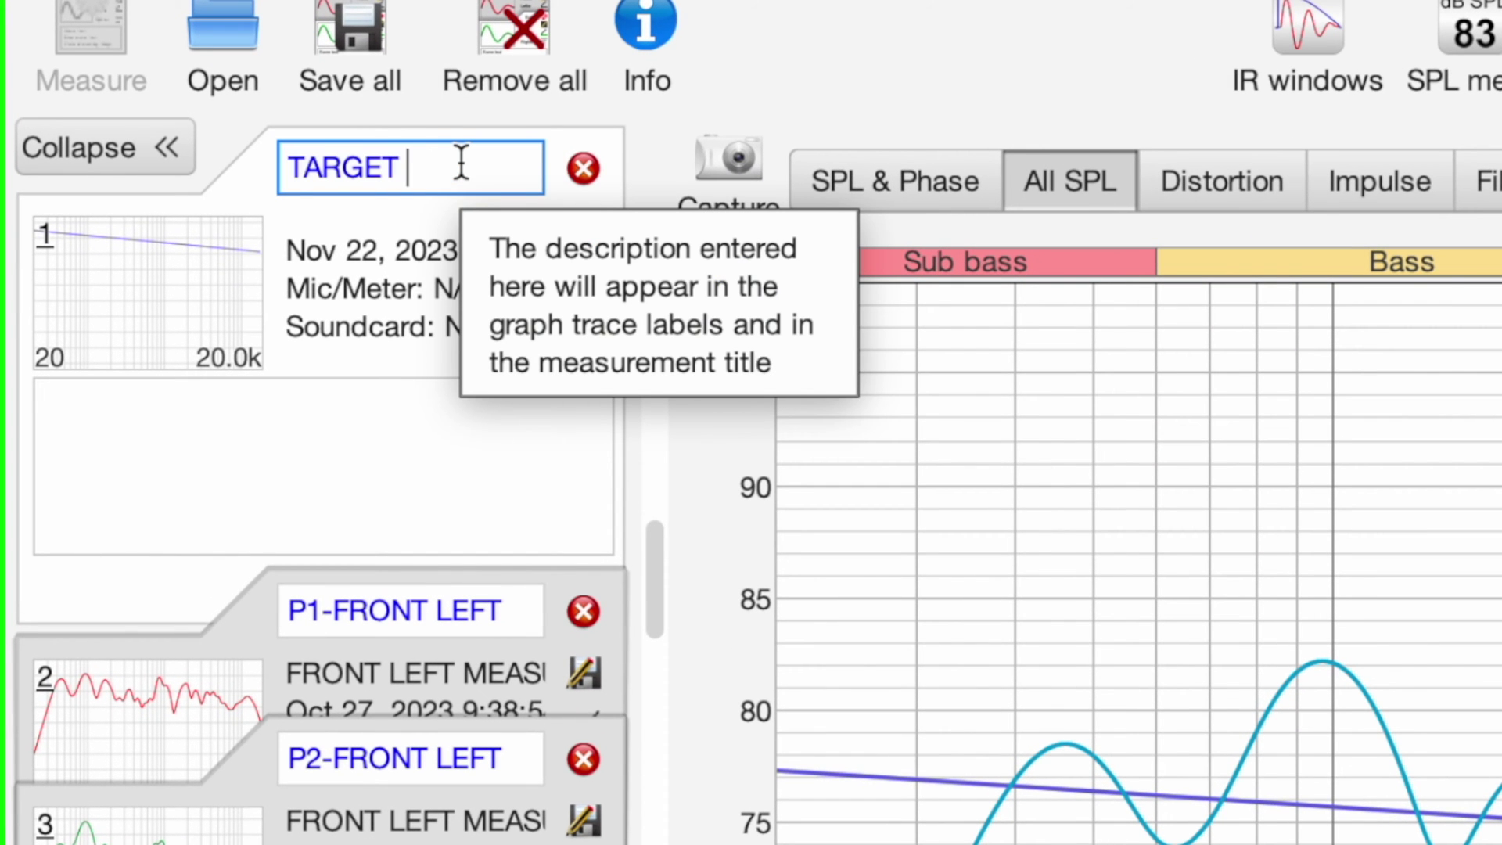
text( 75DB SL)
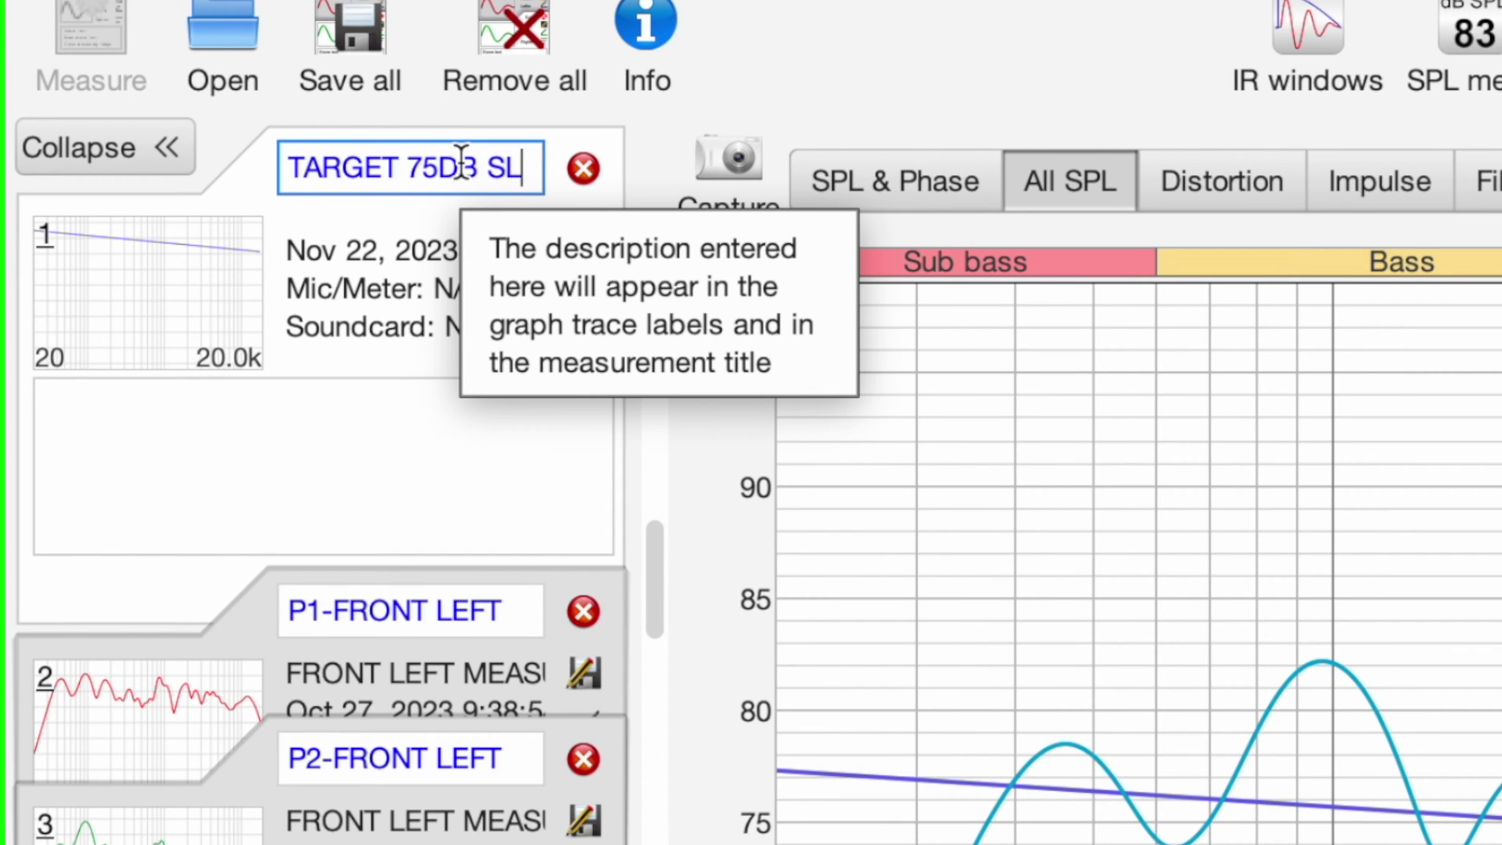
text(OPE)
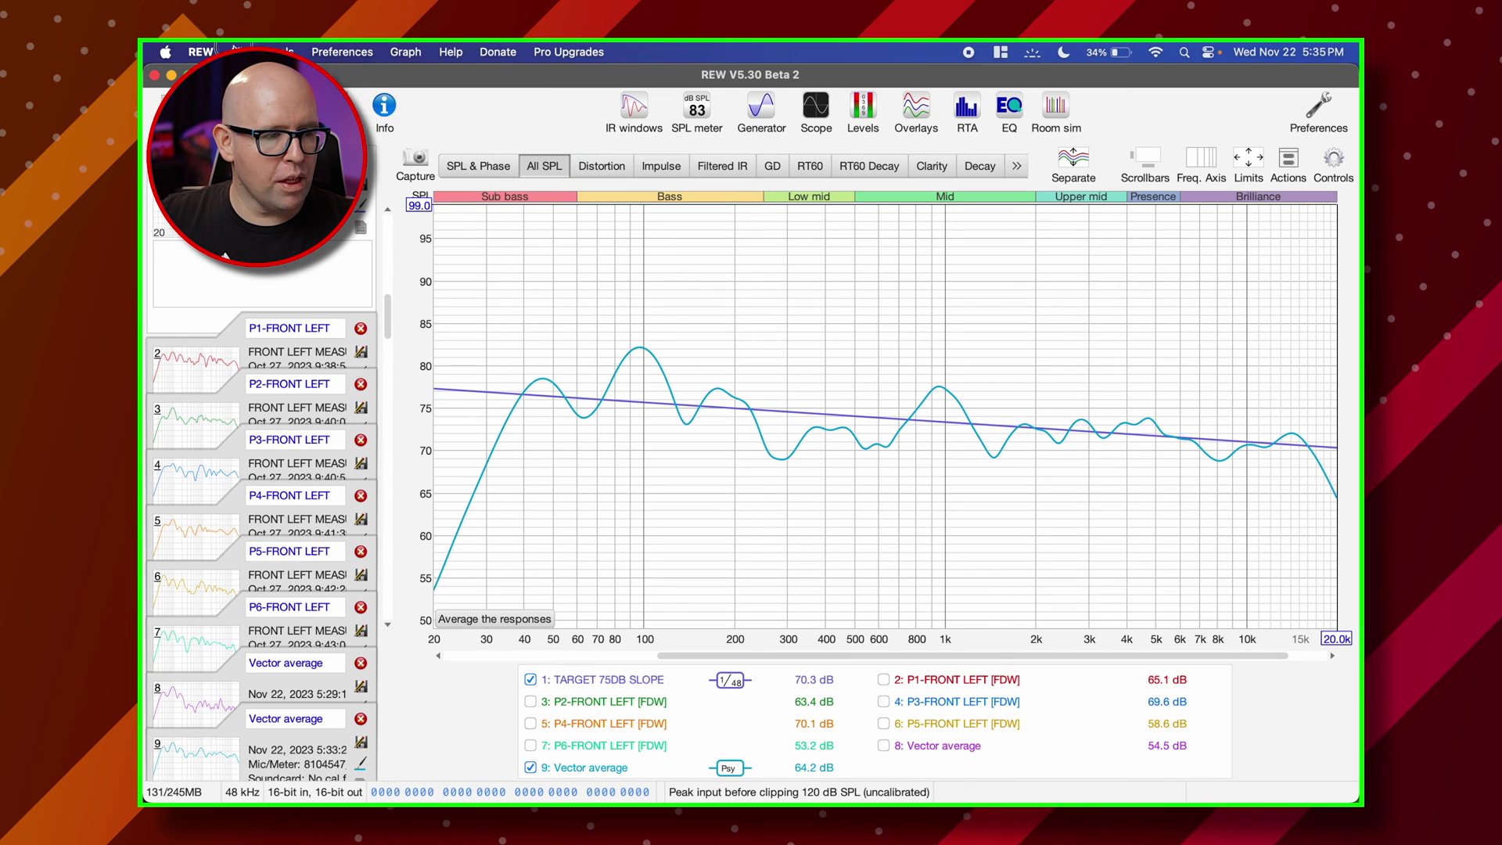
Remove all loaded measurements and open the SUB MEASUREMENTS.mdat file from the 10_27_2023 folder
click(234, 48)
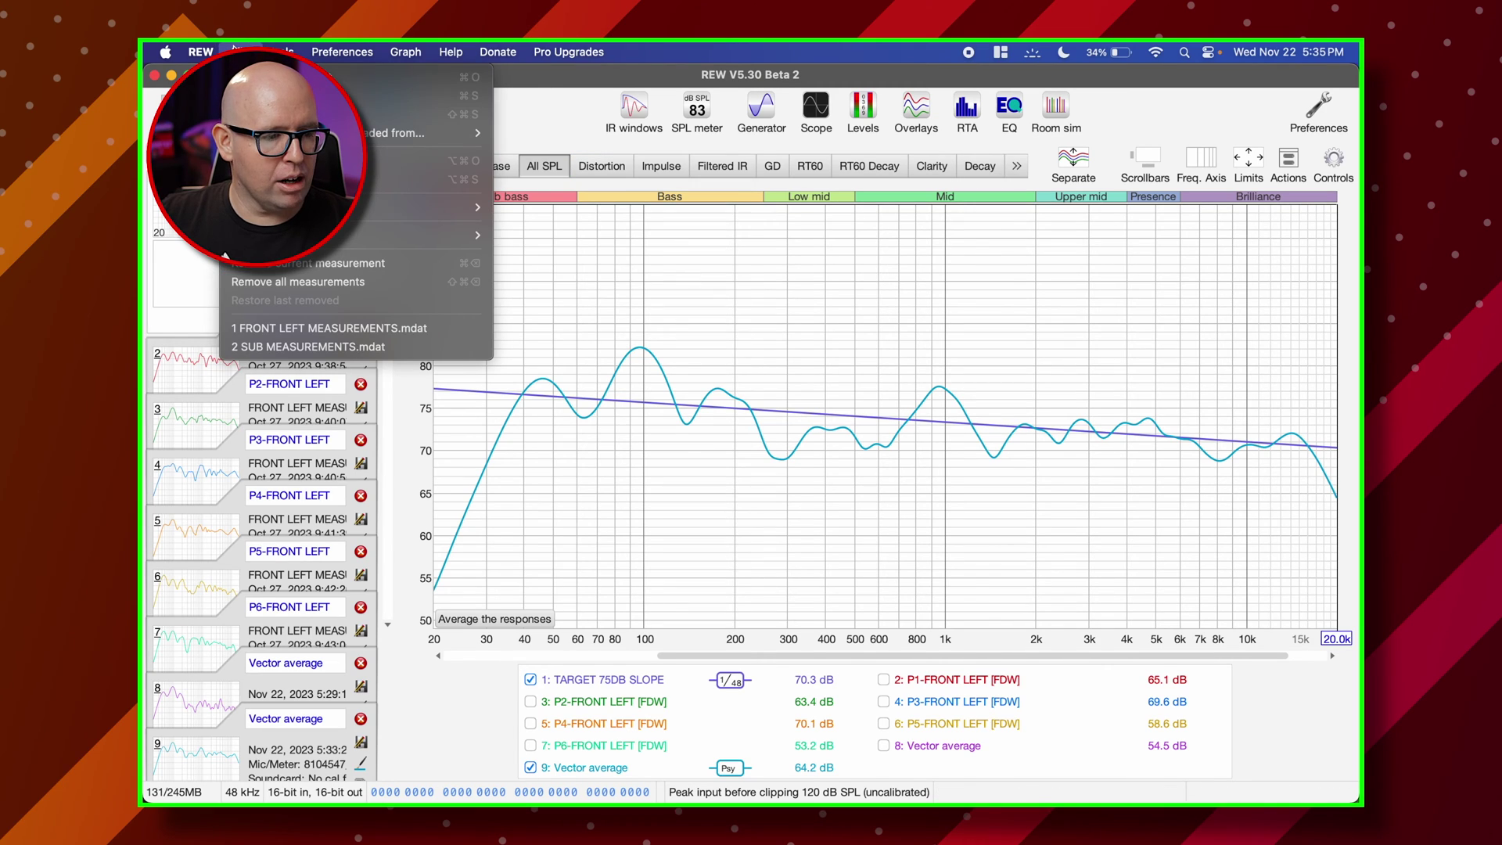
click(297, 282)
key(cmd+o)
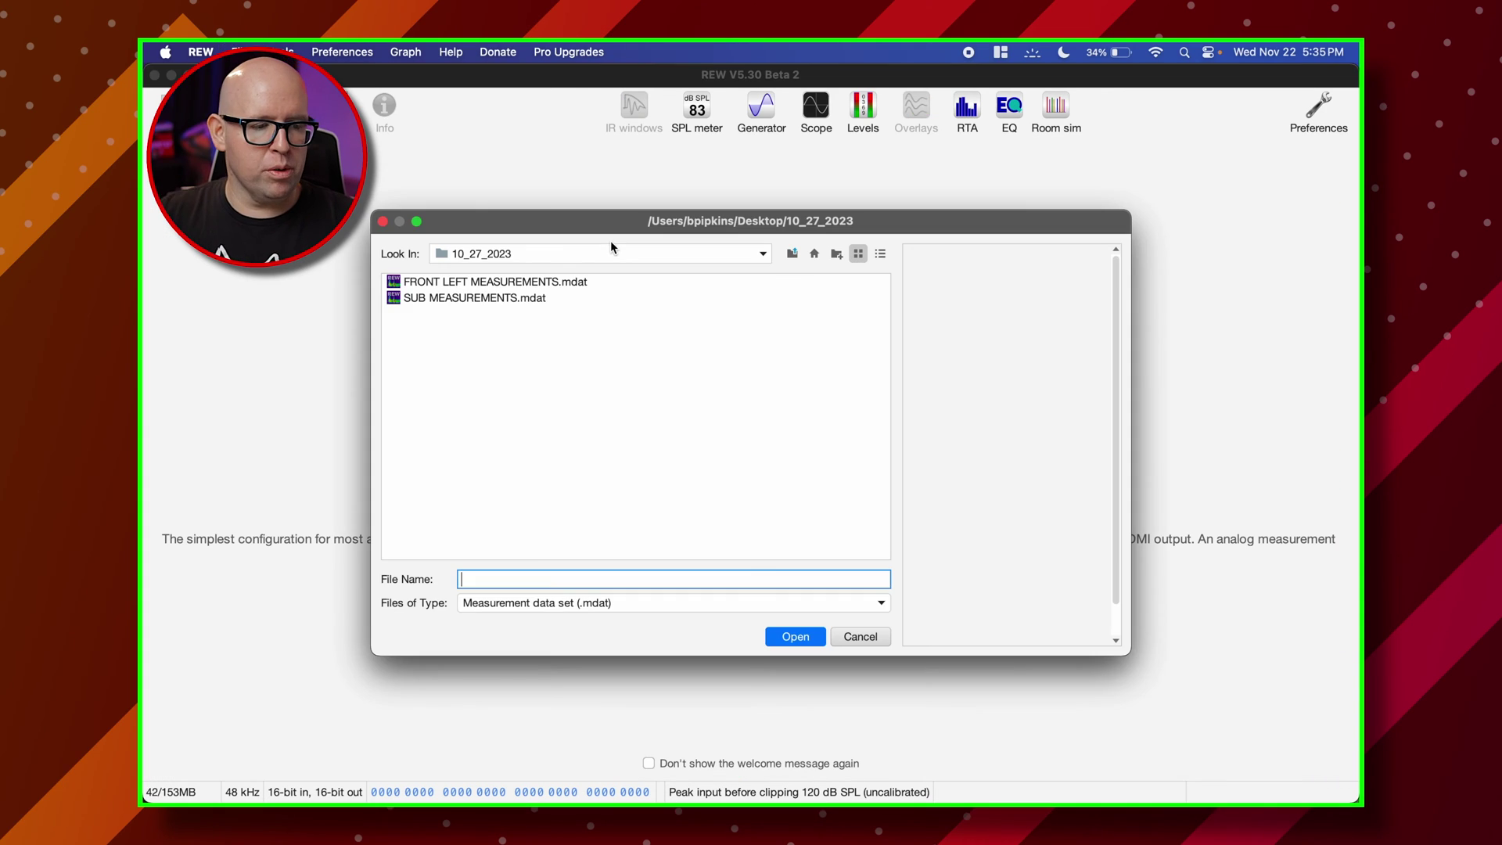
click(420, 299)
click(795, 636)
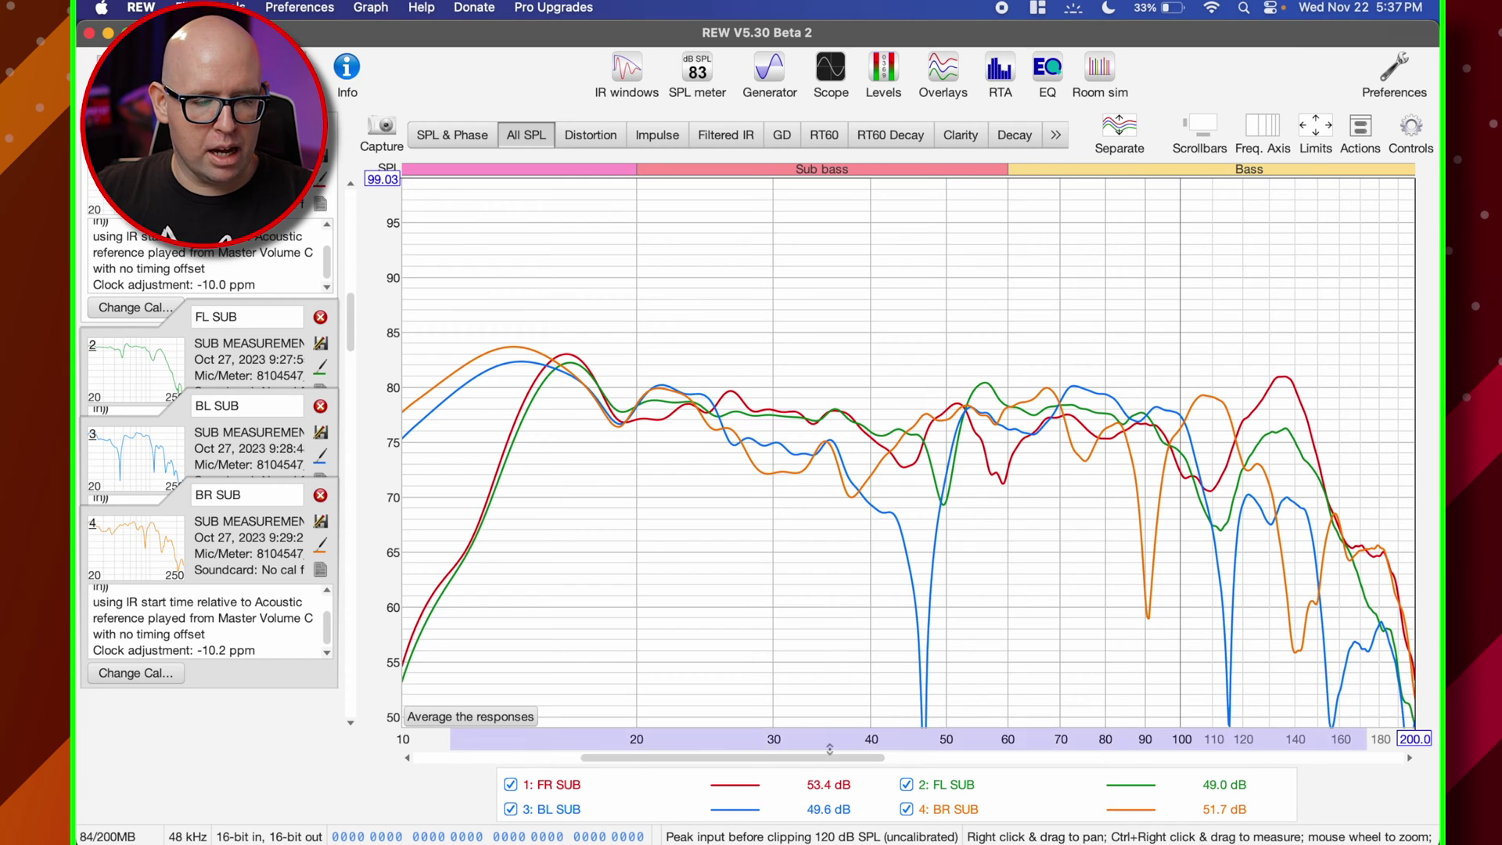
Show only the FR SUB and FL SUB traces on the All SPL graph
mouse_move(575, 794)
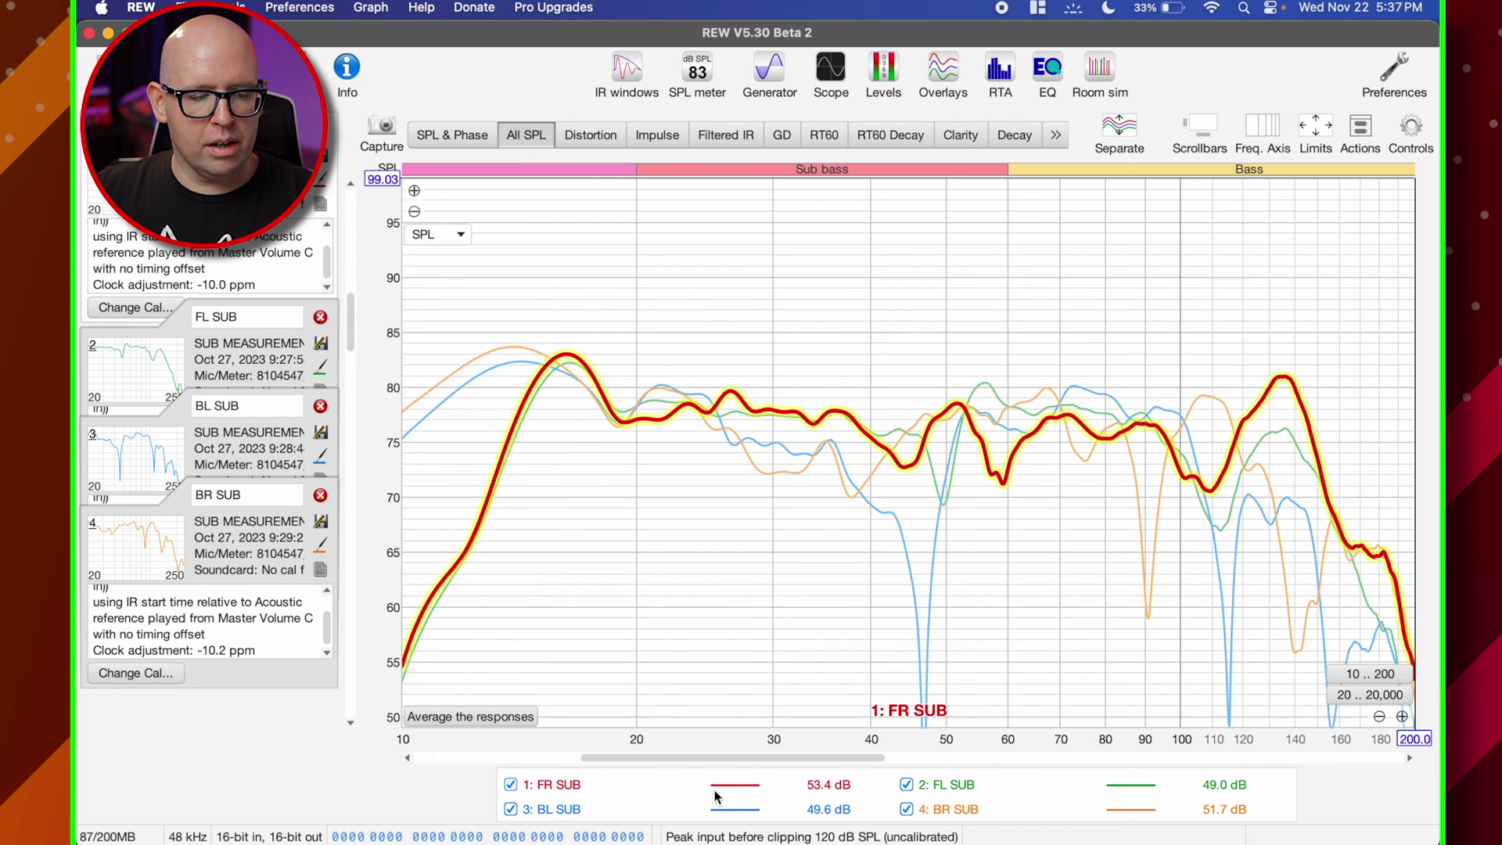
click(906, 809)
click(510, 809)
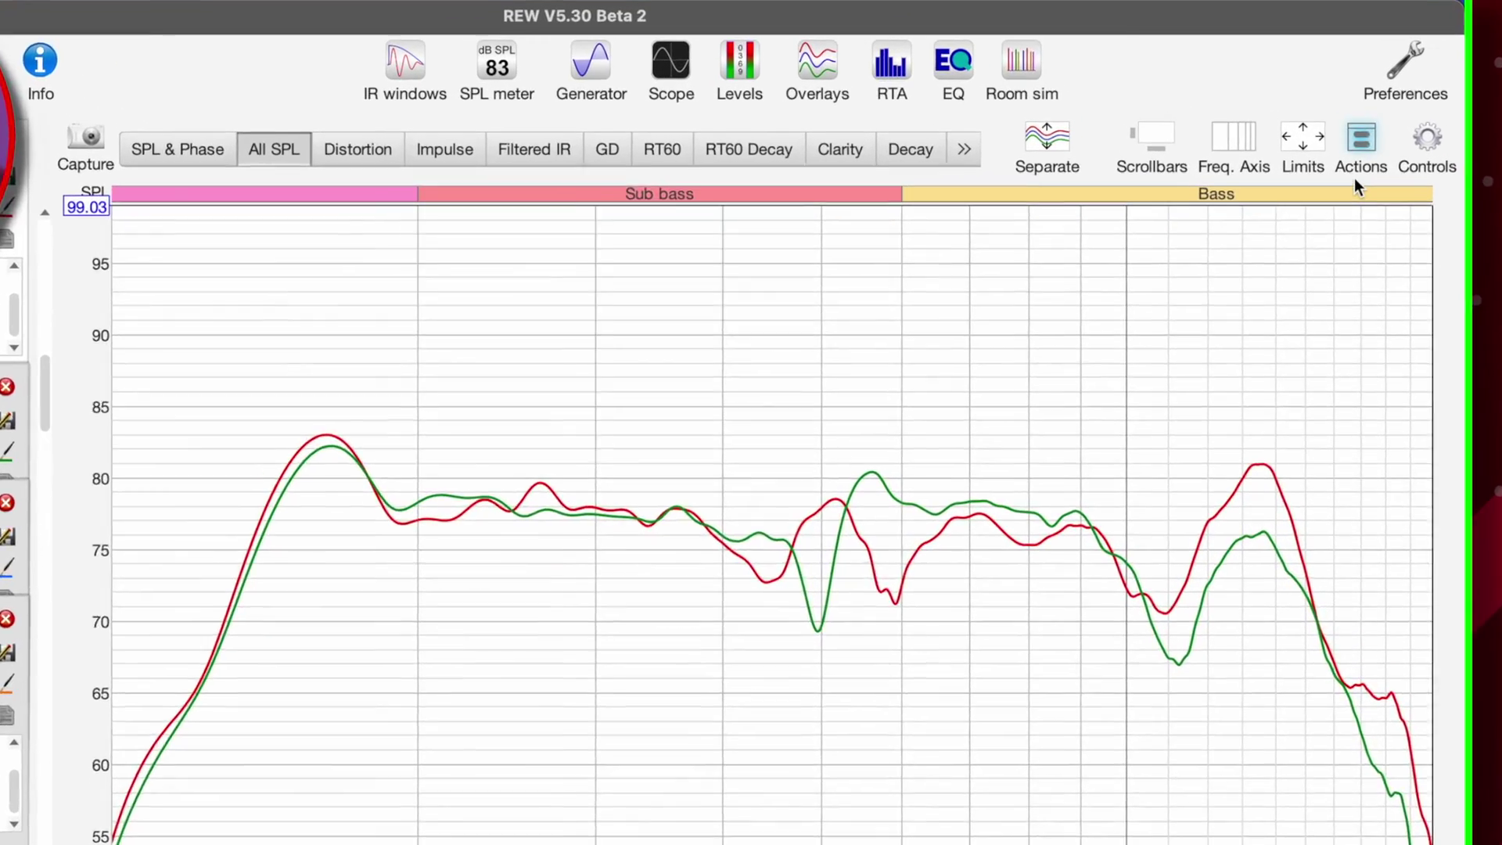
Open the Alignment tool from the All SPL actions, close the actions window and hide the phase traces
click(1361, 129)
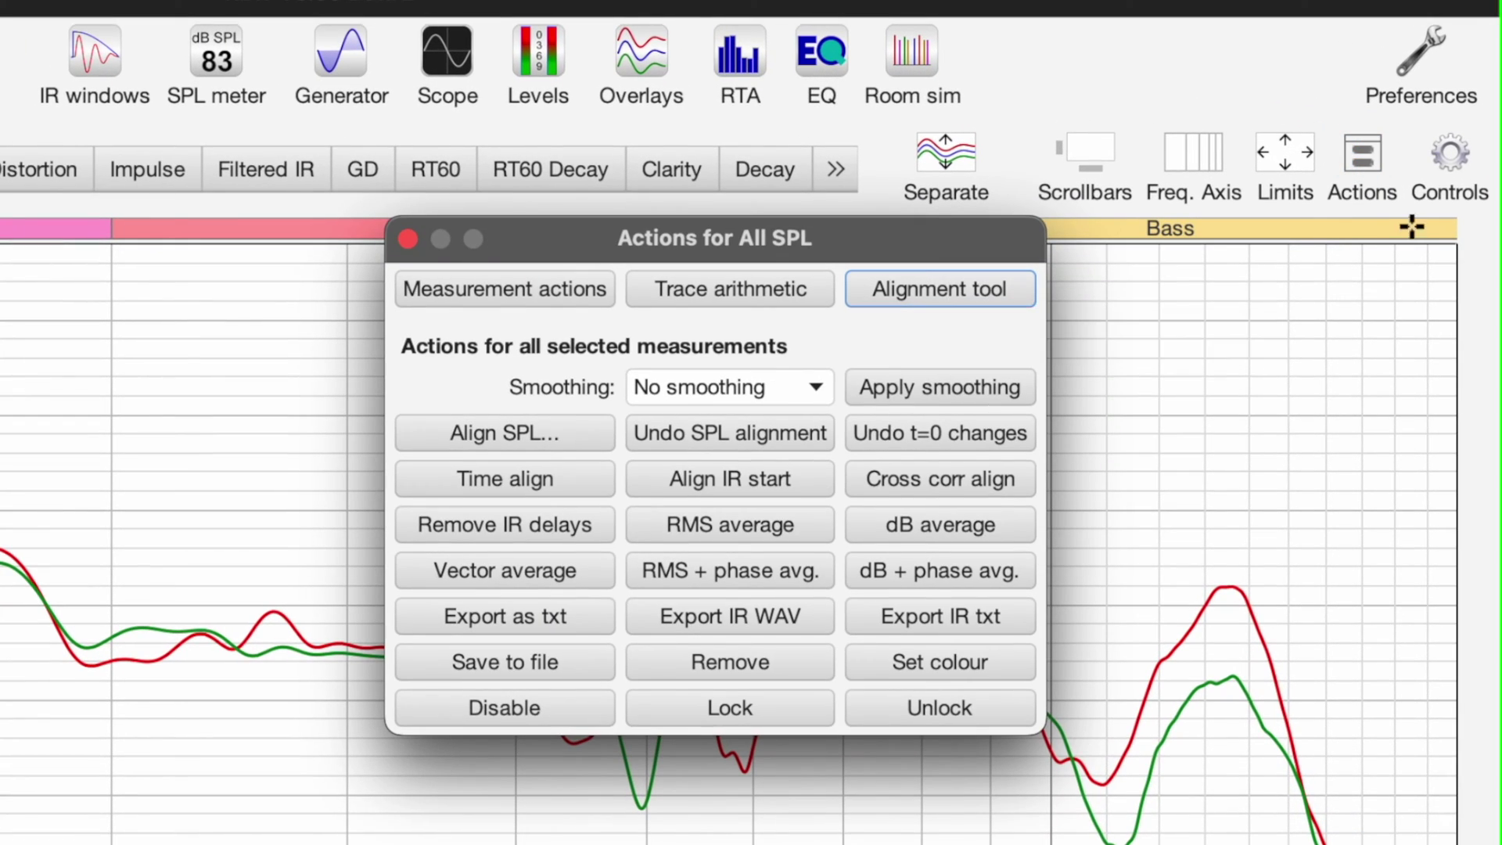
click(975, 296)
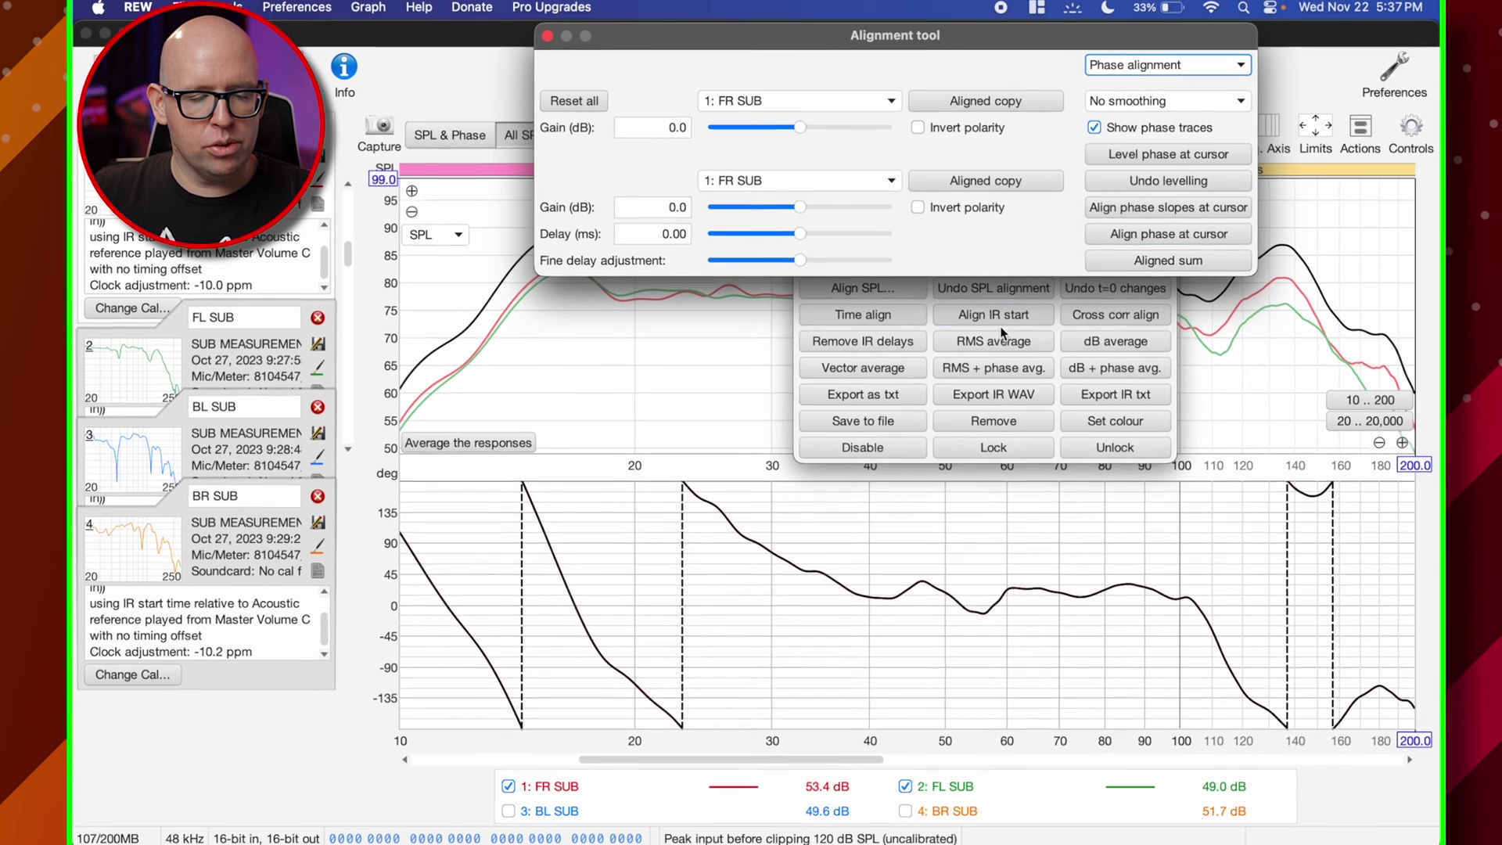
drag(931, 35, 610, 295)
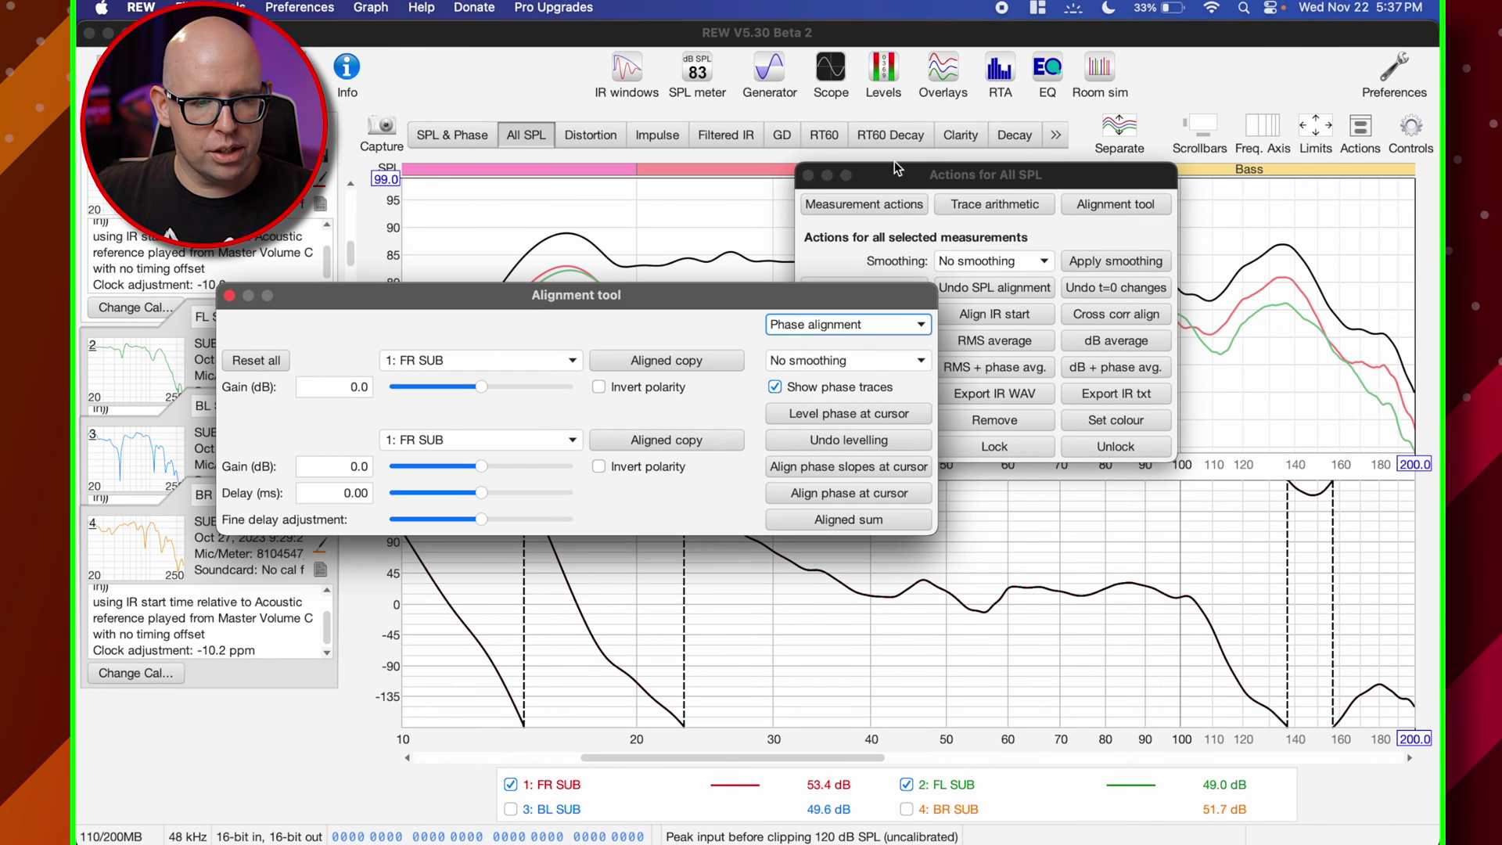
click(808, 175)
drag(782, 296, 1117, 443)
click(927, 269)
Try a delay of -10.50 ms on the second measurement and set the delay back to 0
drag(795, 636, 797, 645)
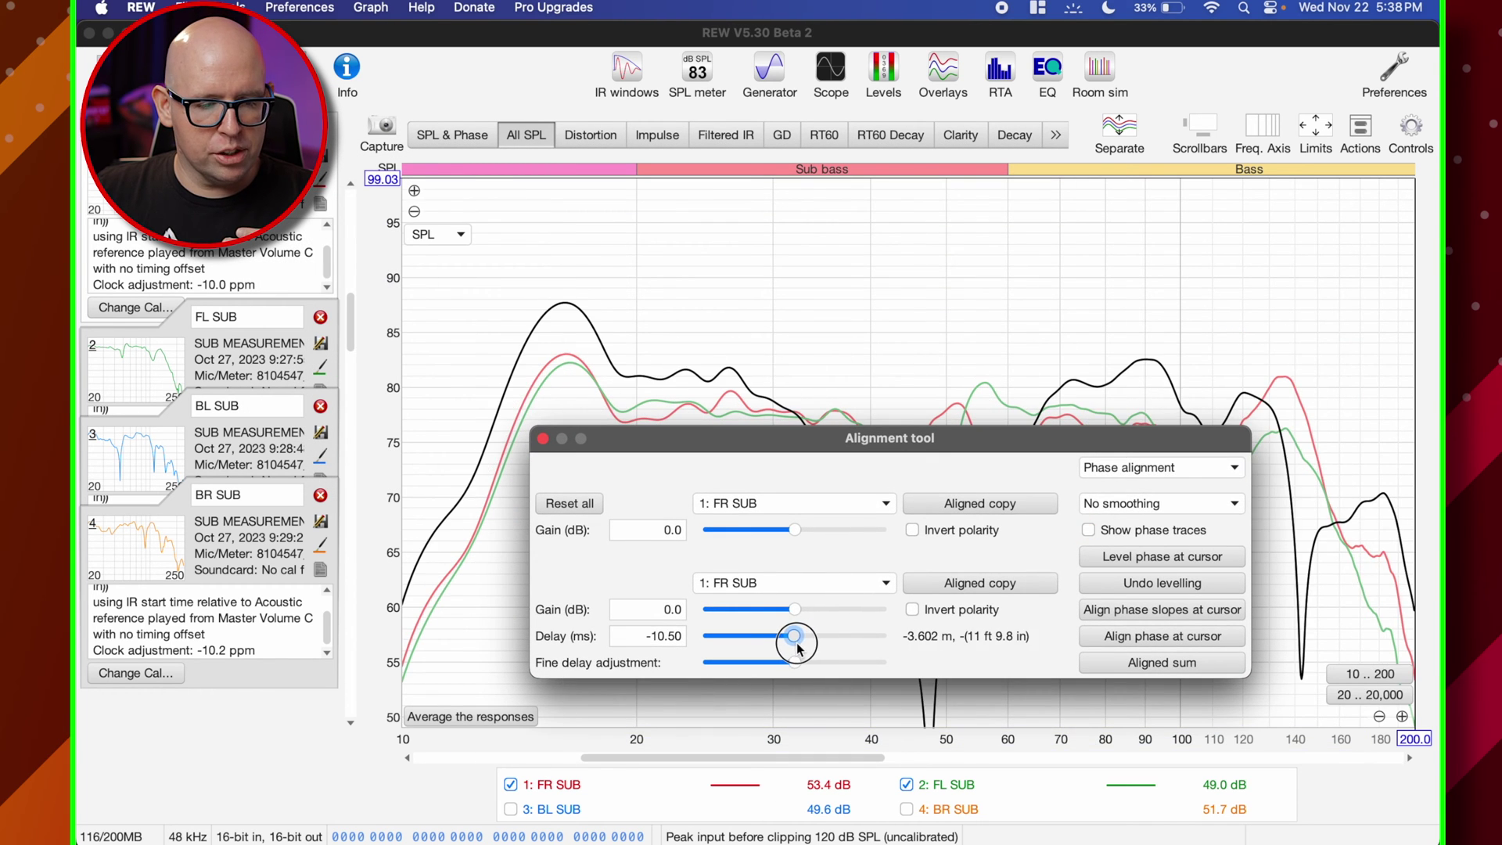
click(646, 640)
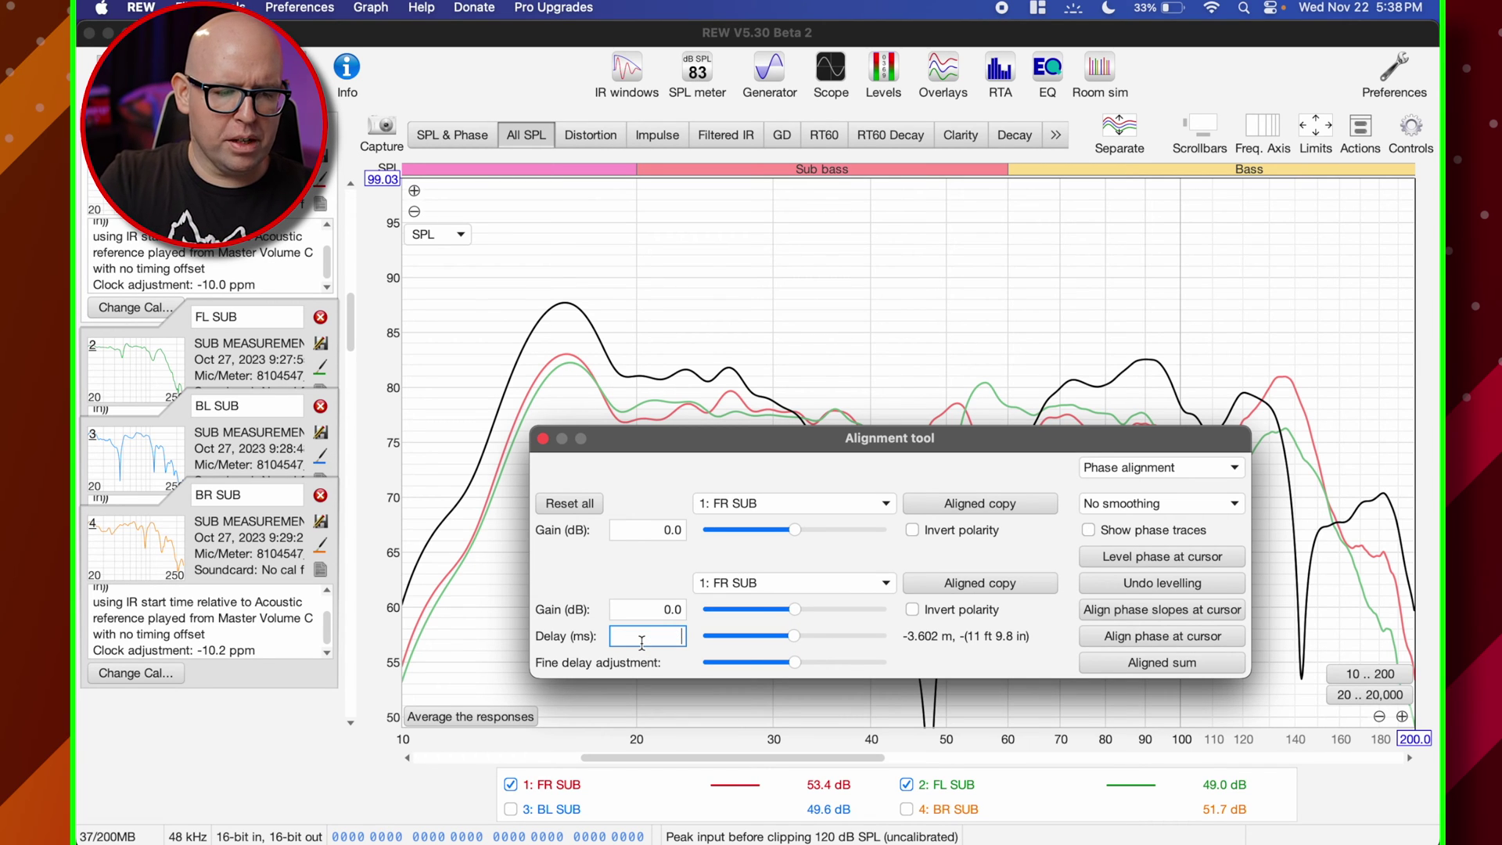
text(0)
key(Return)
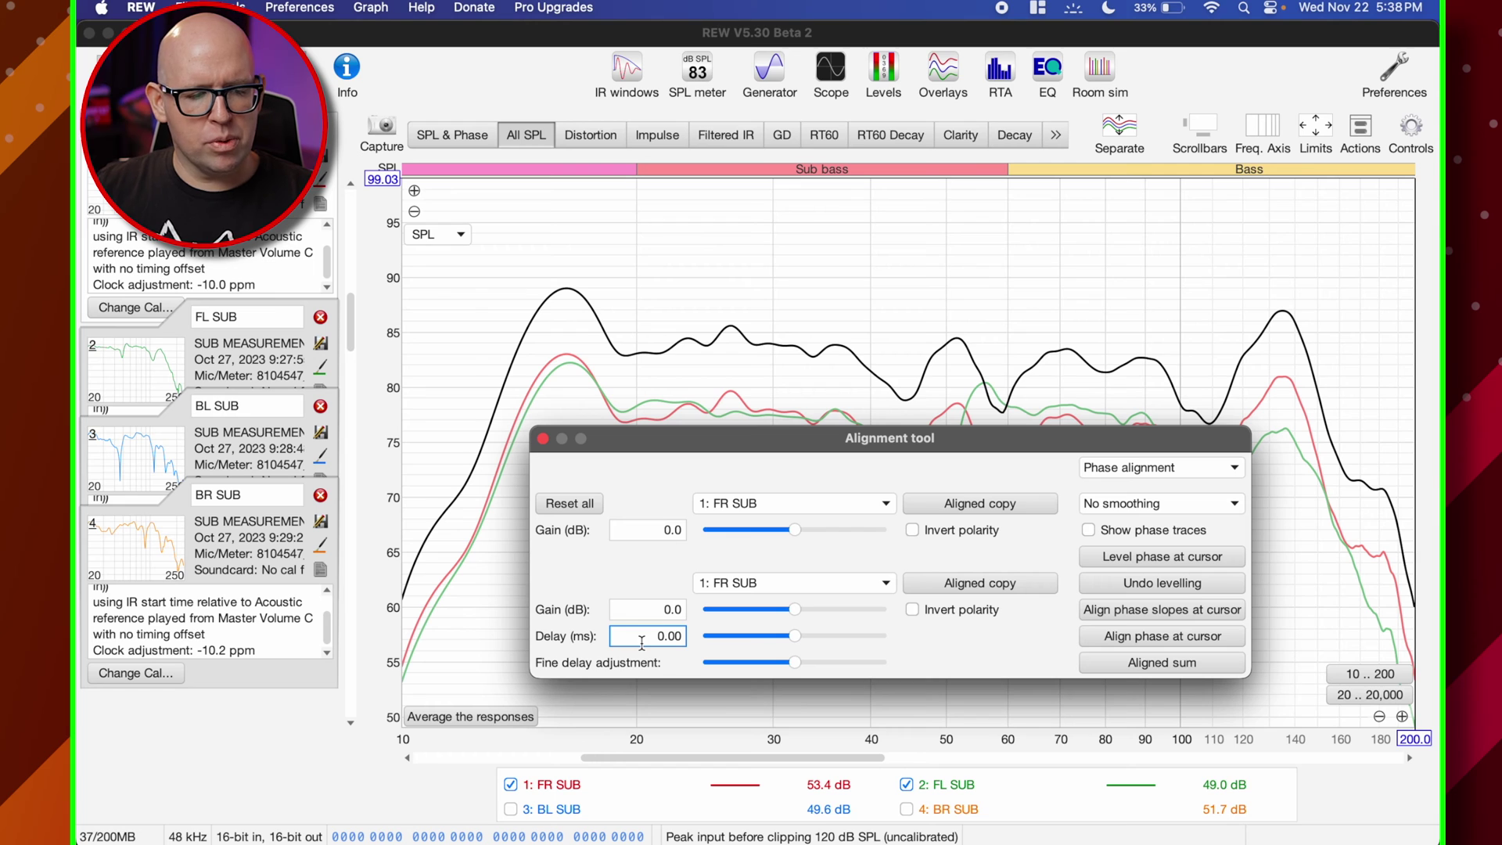
Try small fine delay adjustments such as 0.24 and 0.10 ms on the second measurement and return it to 0.00 ms
click(797, 662)
drag(800, 664, 798, 666)
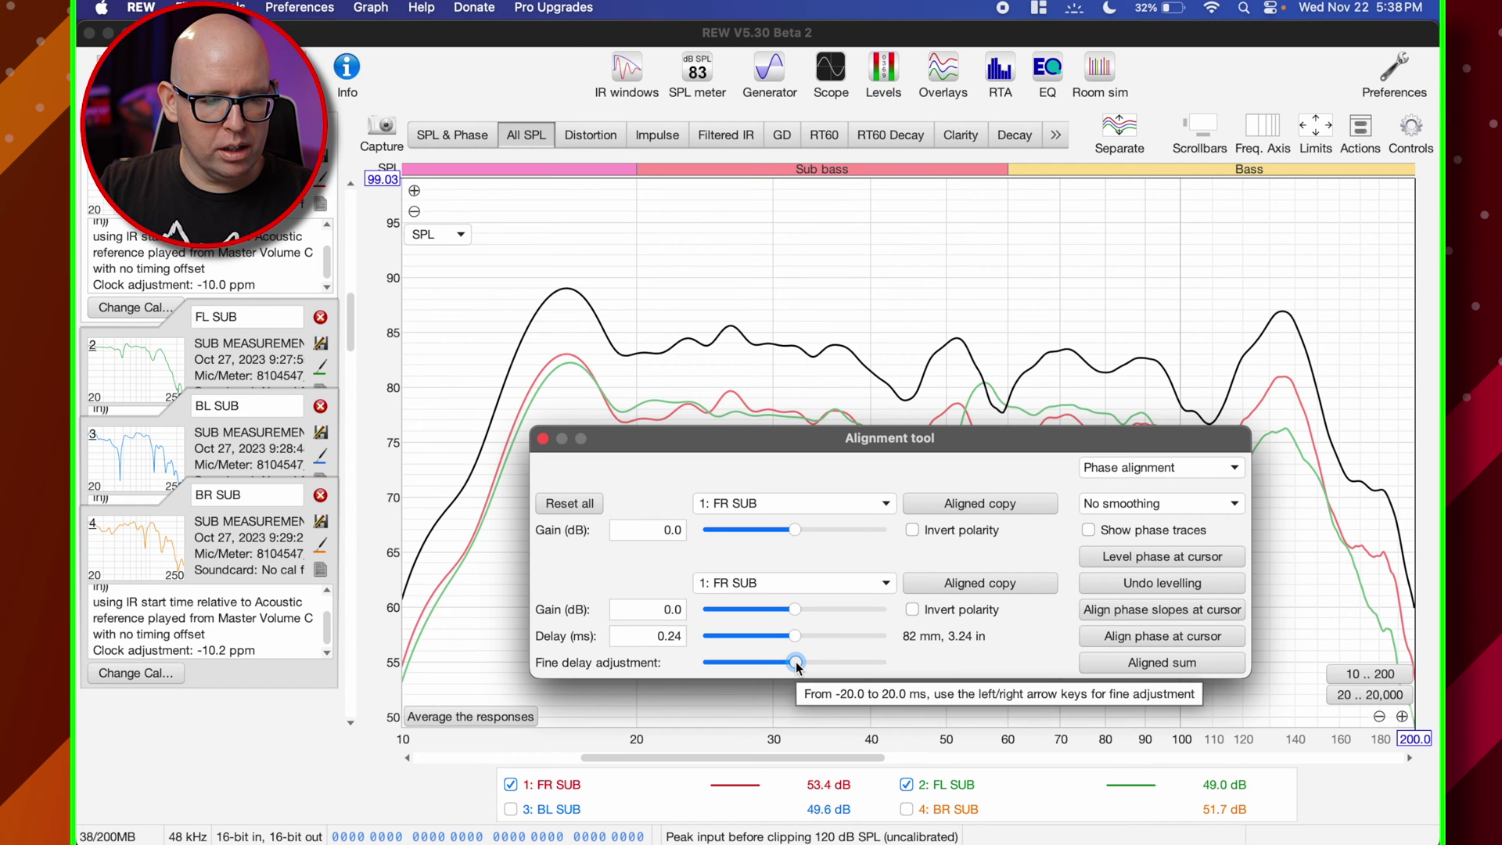
key(Right)
key(Right)
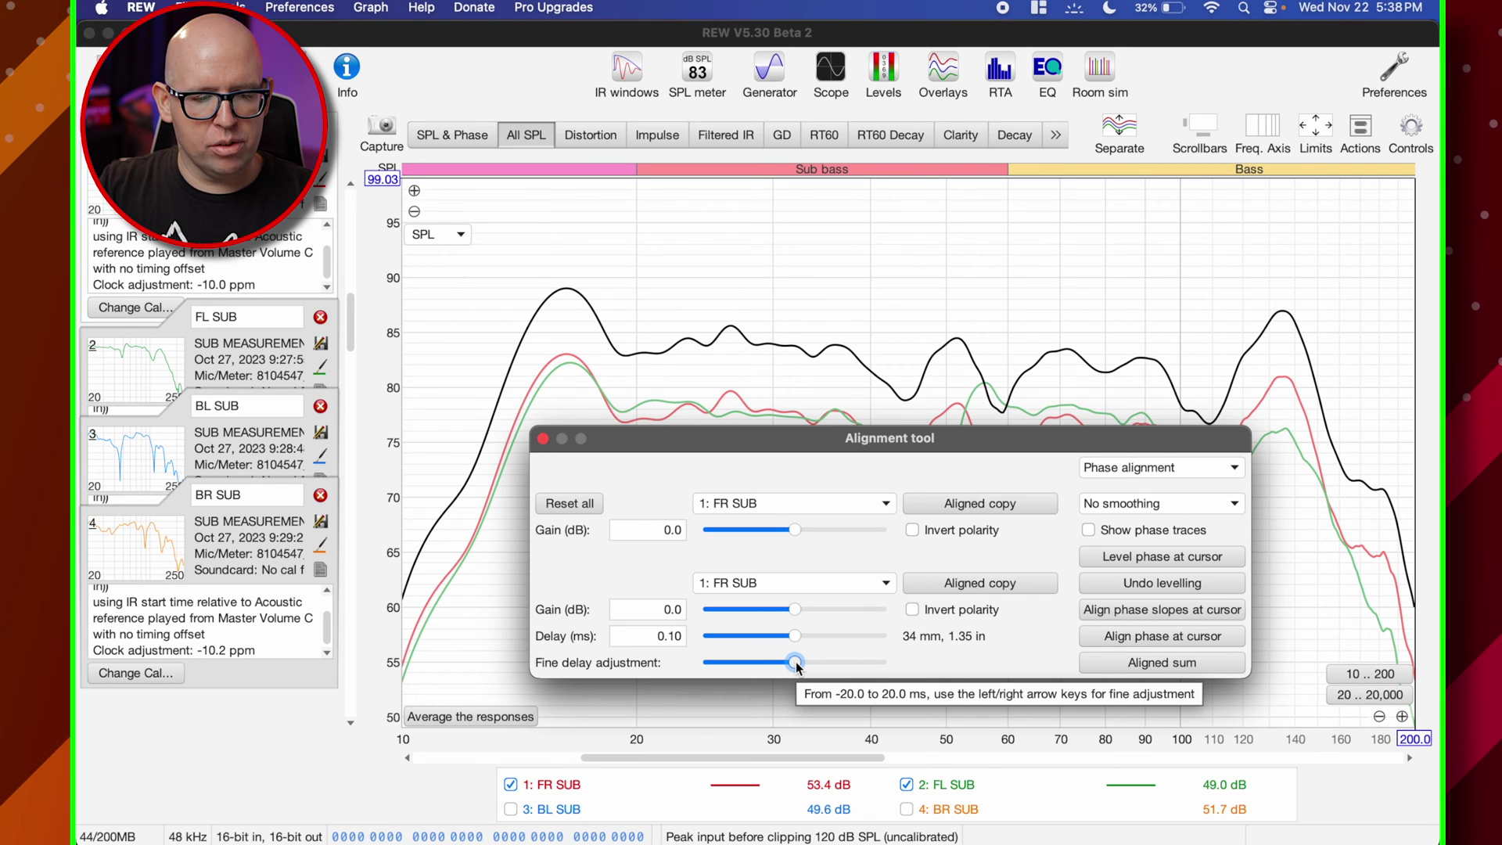
key(Left)
key(Left)
key(Left)
key(Left)
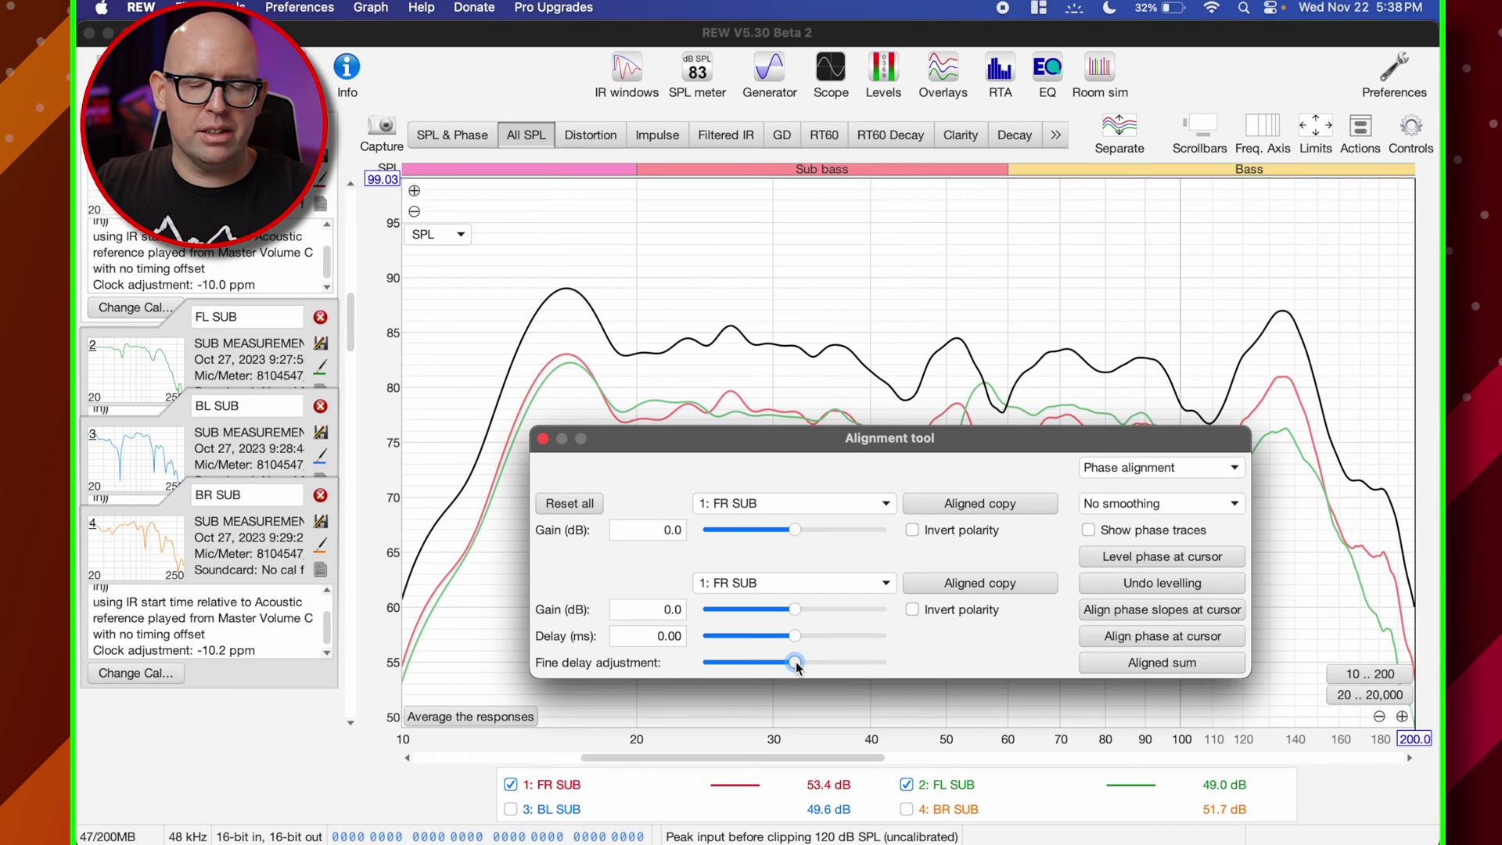
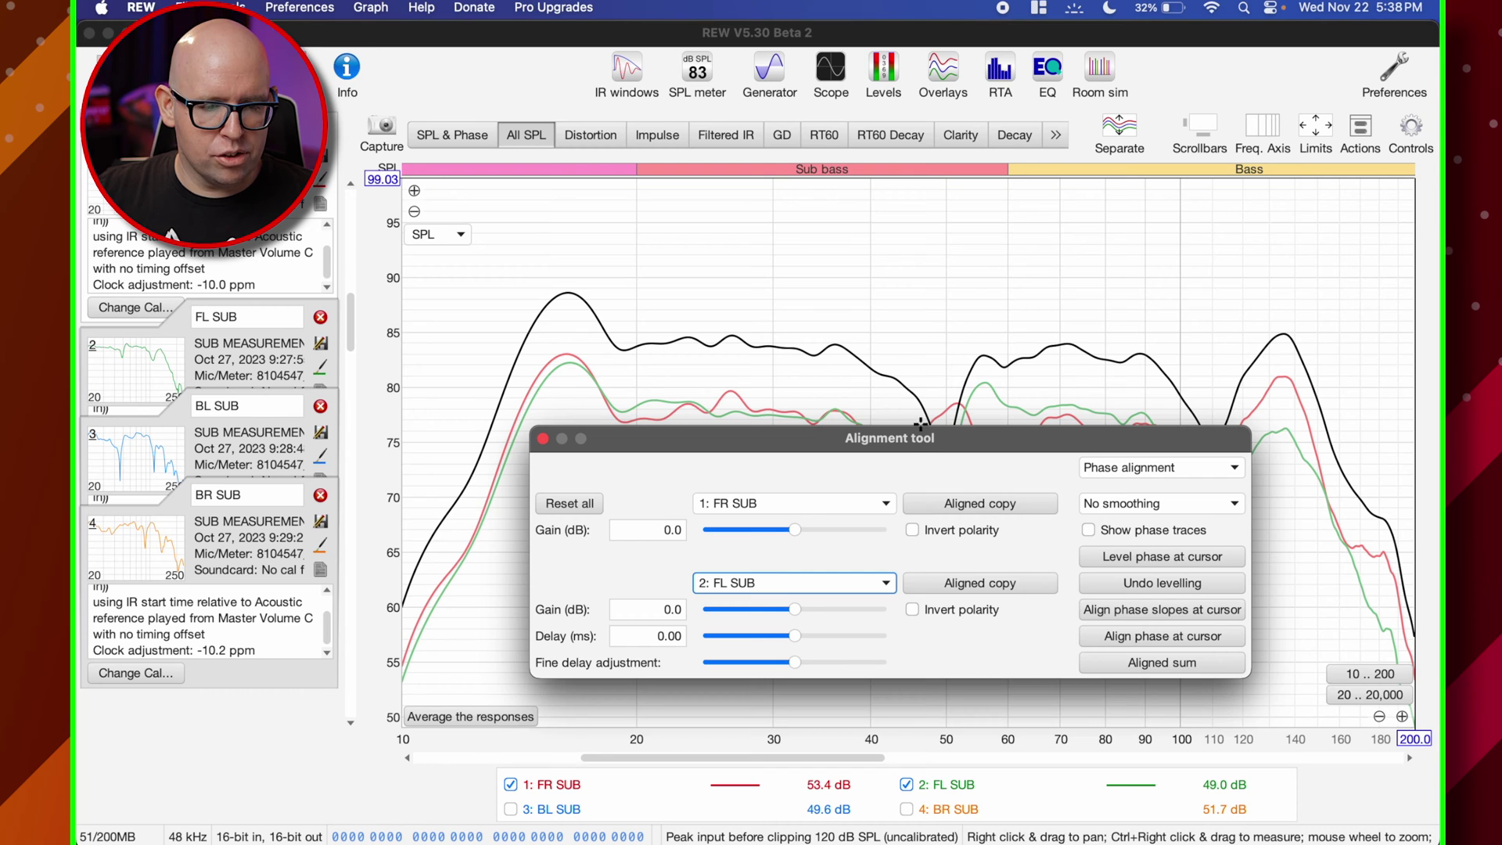
With FL SUB as the second measurement, try a long delay and inverted polarity on it, restoring 0 ms and normal polarity
drag(912, 448, 881, 507)
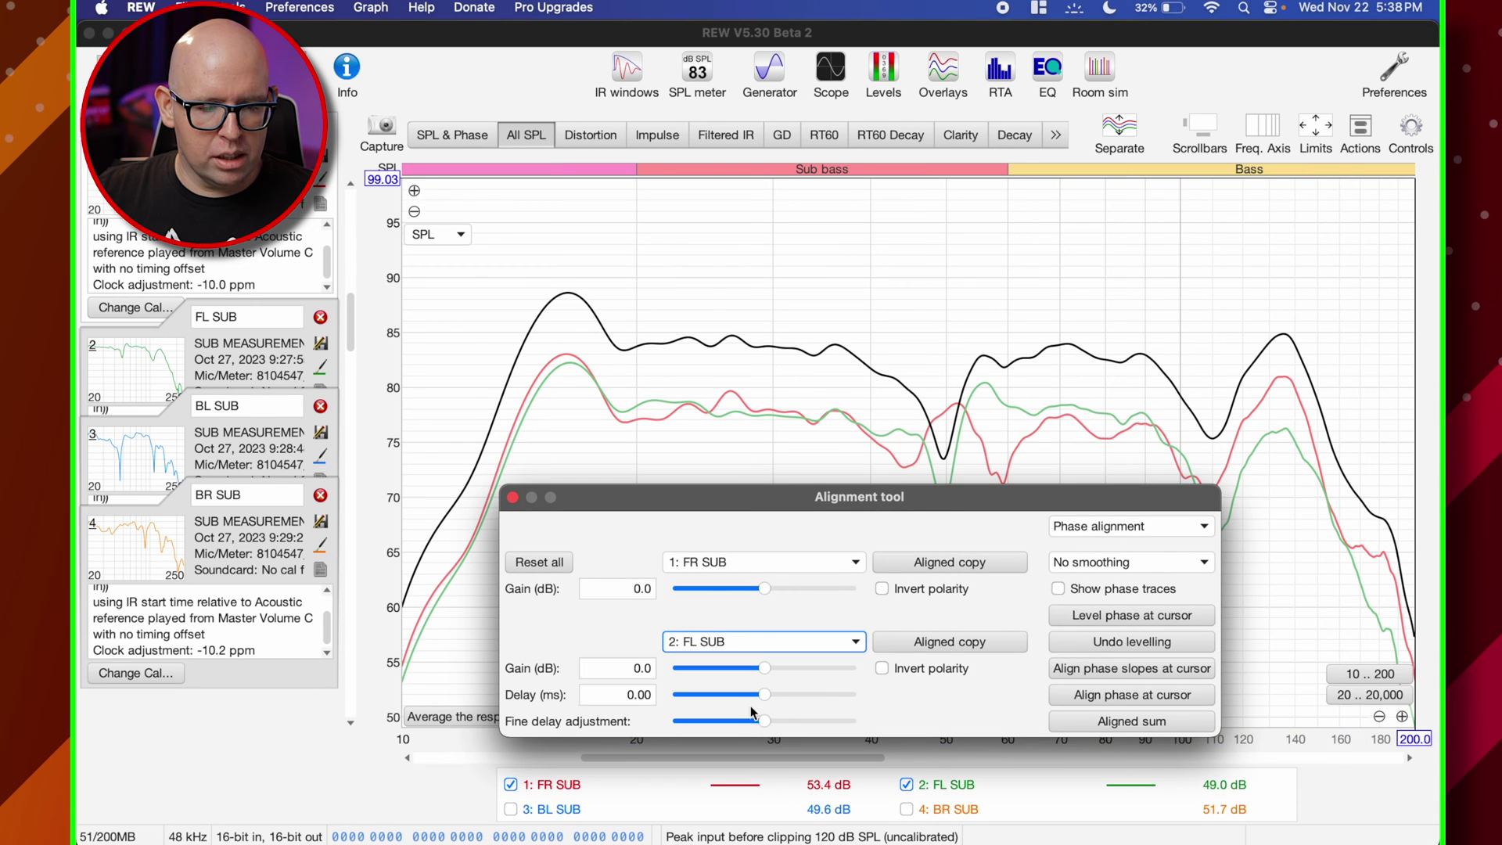
drag(768, 699, 770, 698)
click(626, 693)
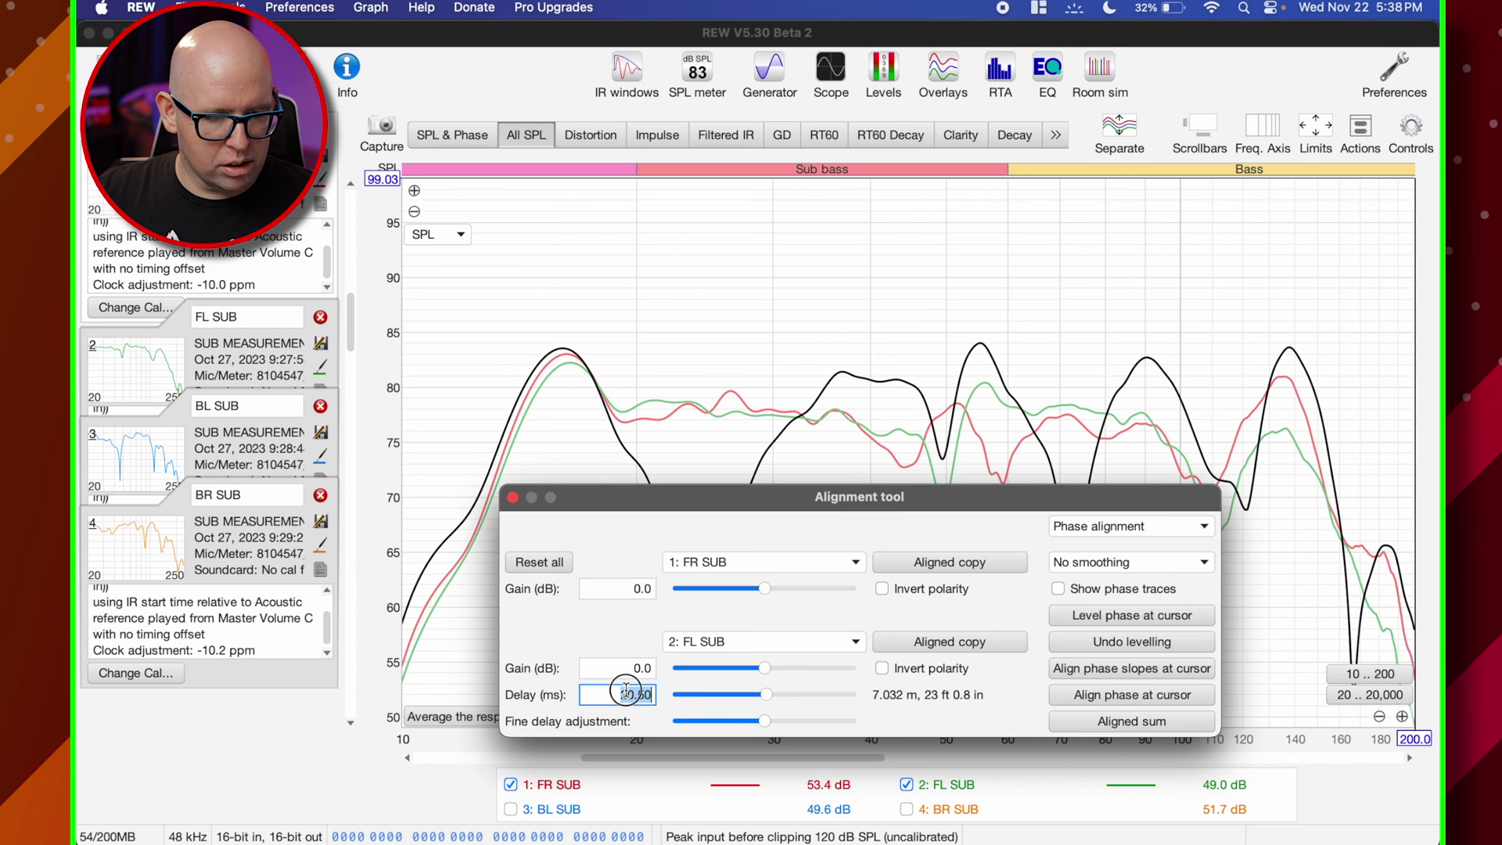
text(0)
key(Return)
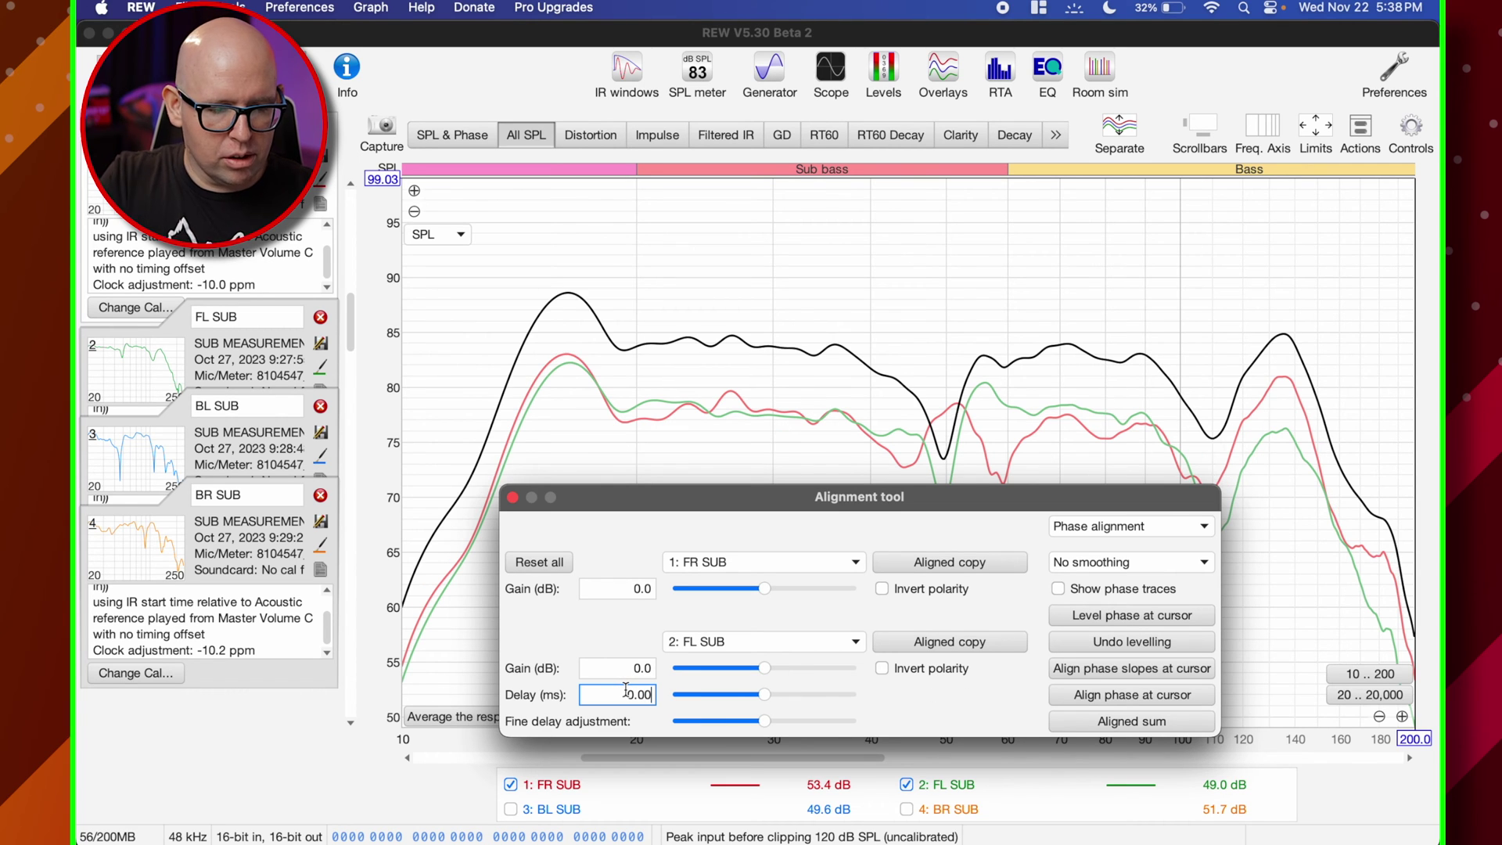
click(941, 669)
click(941, 668)
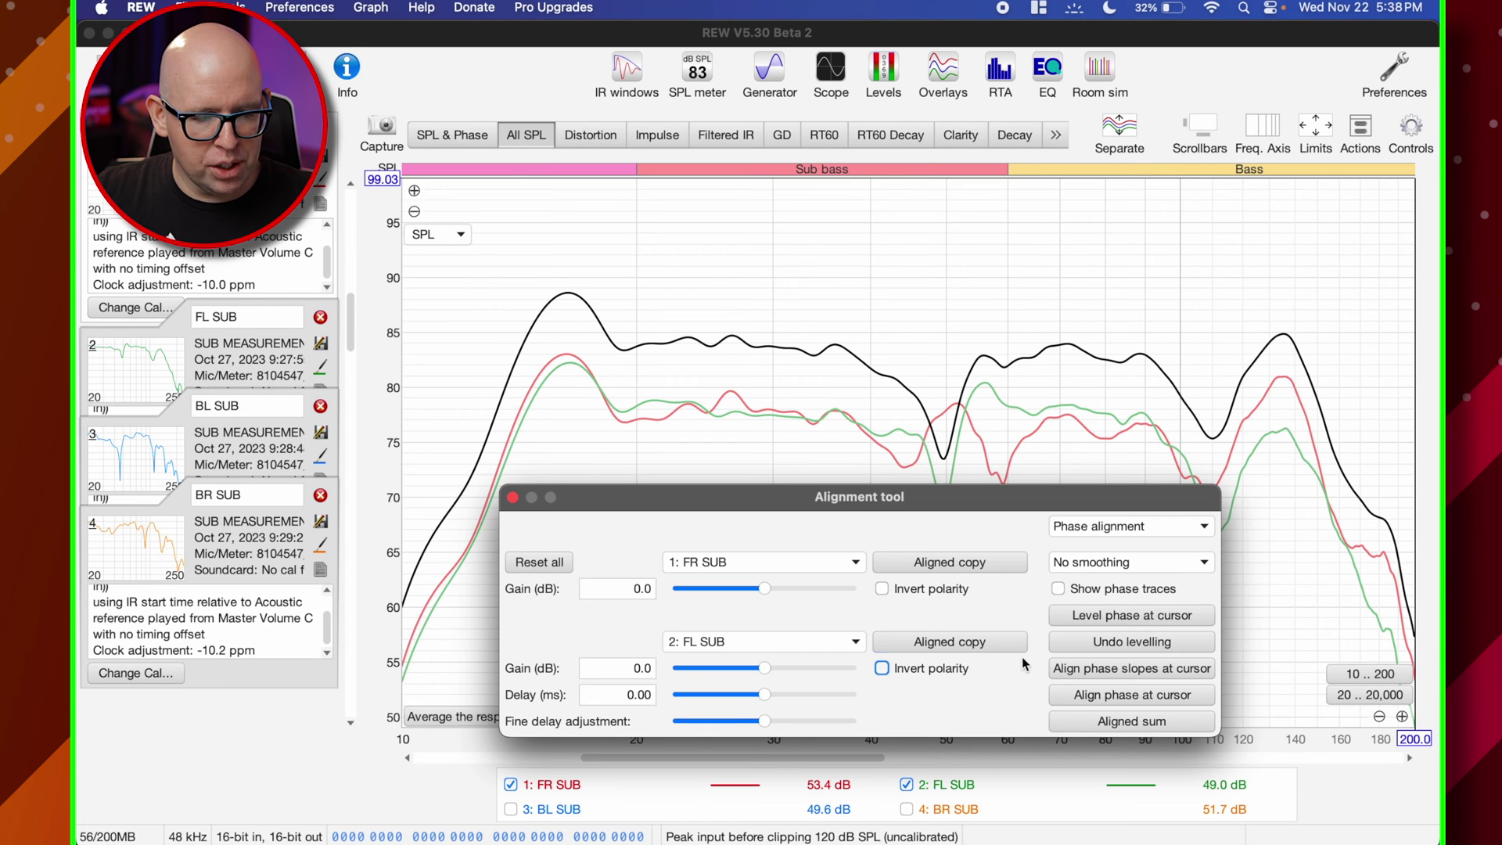
Switch the alignment tool to Impulse alignment with the impulse responses shown, keeping its window clear of the impulse graph
drag(790, 513, 753, 276)
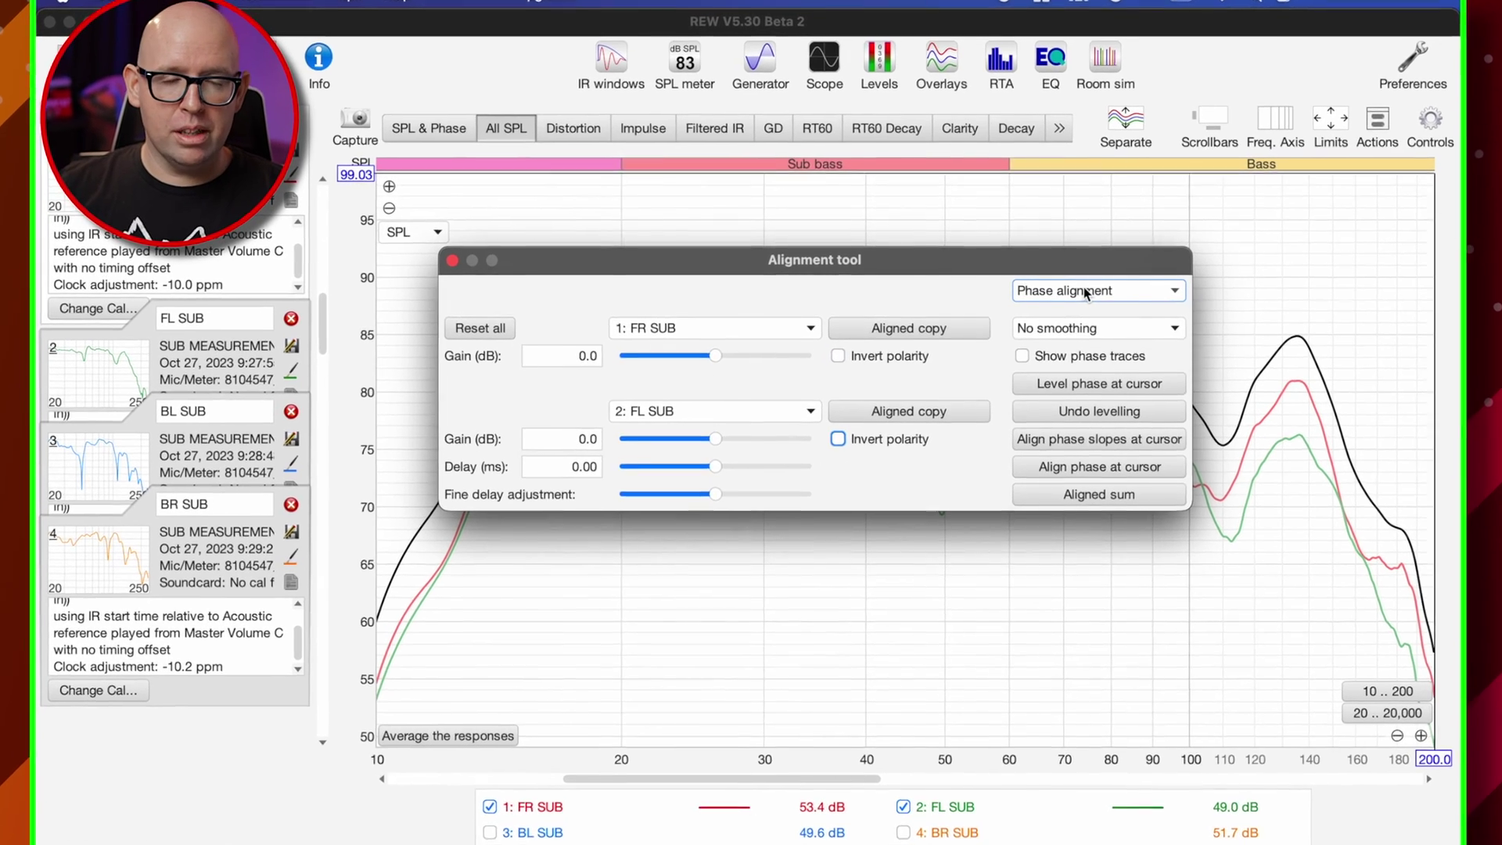
click(1086, 291)
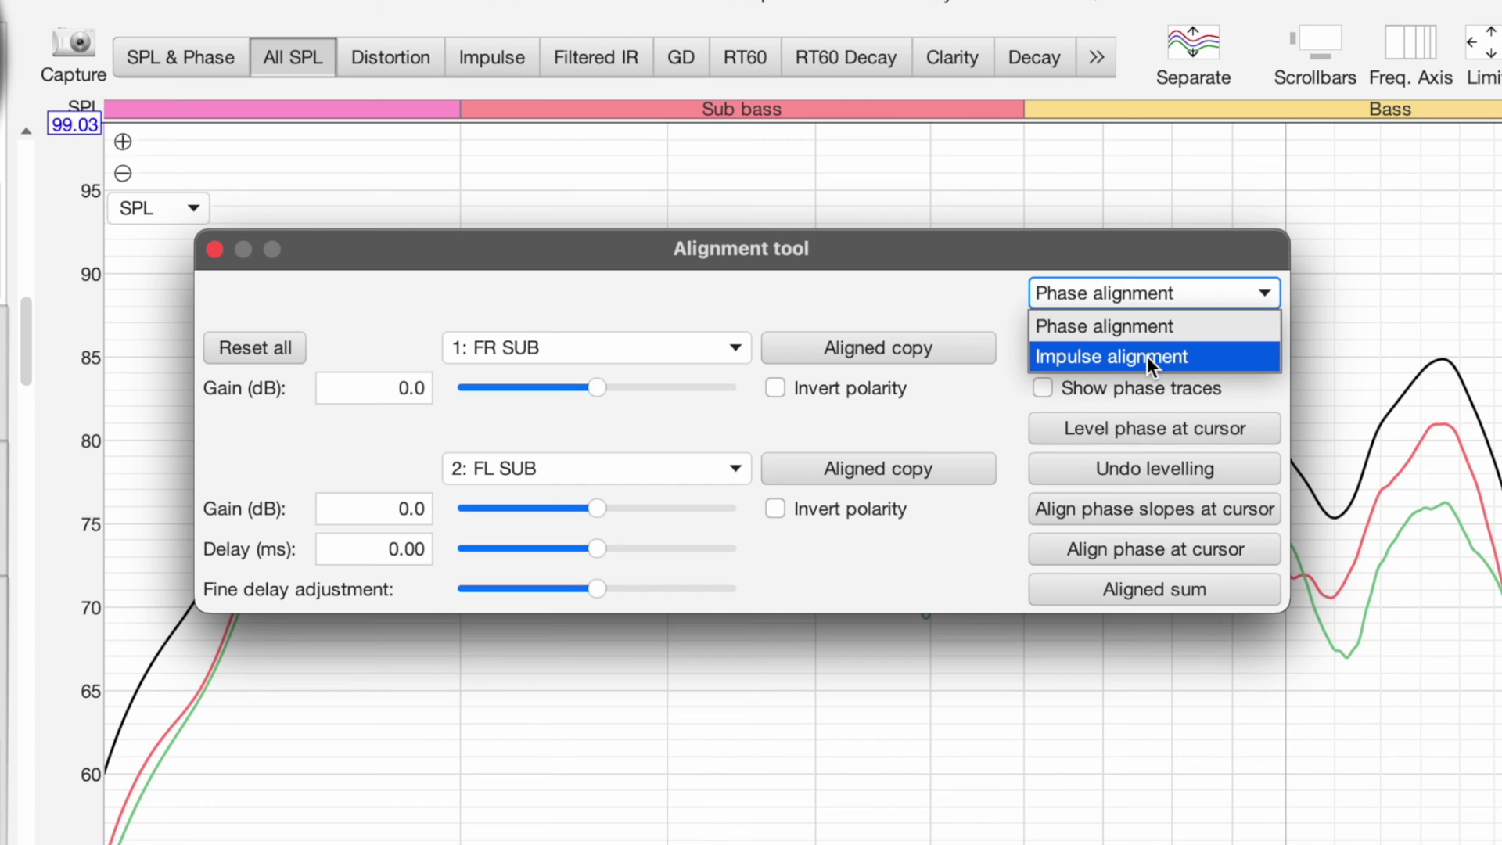
click(1147, 355)
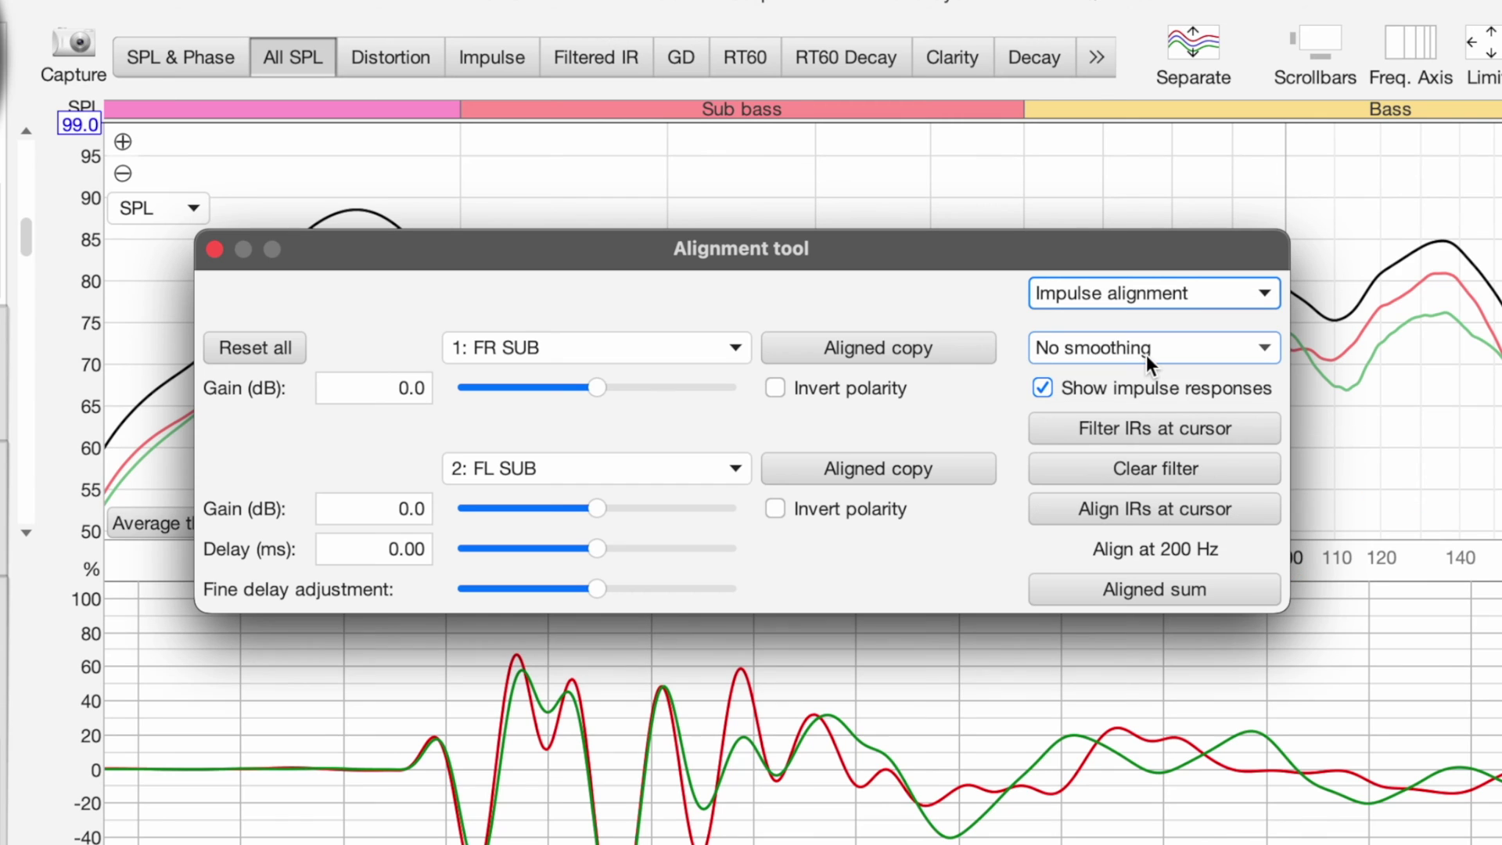
drag(1093, 248, 1192, 129)
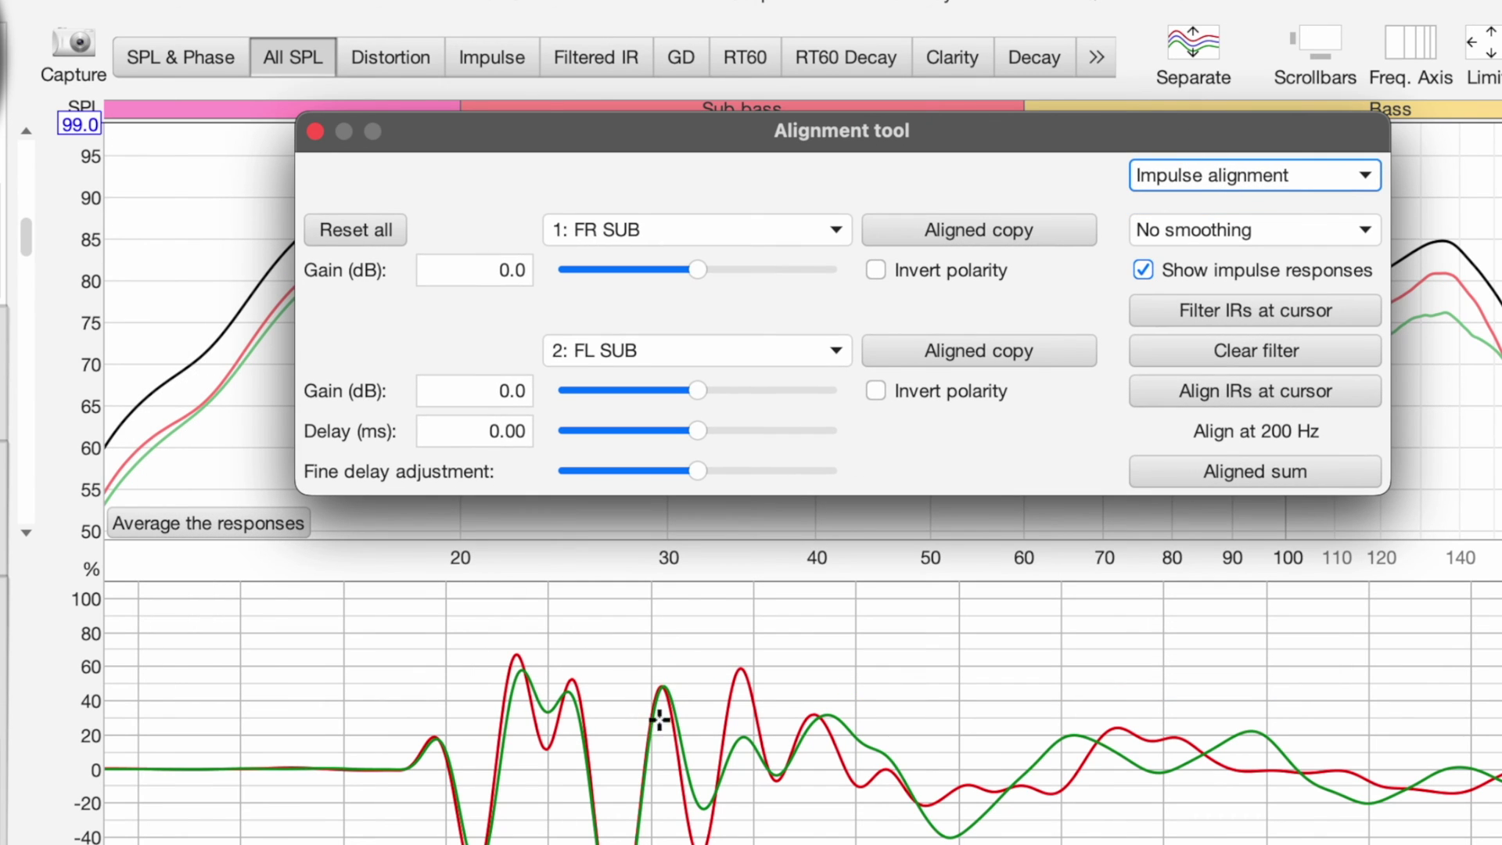
click(1240, 270)
click(1241, 265)
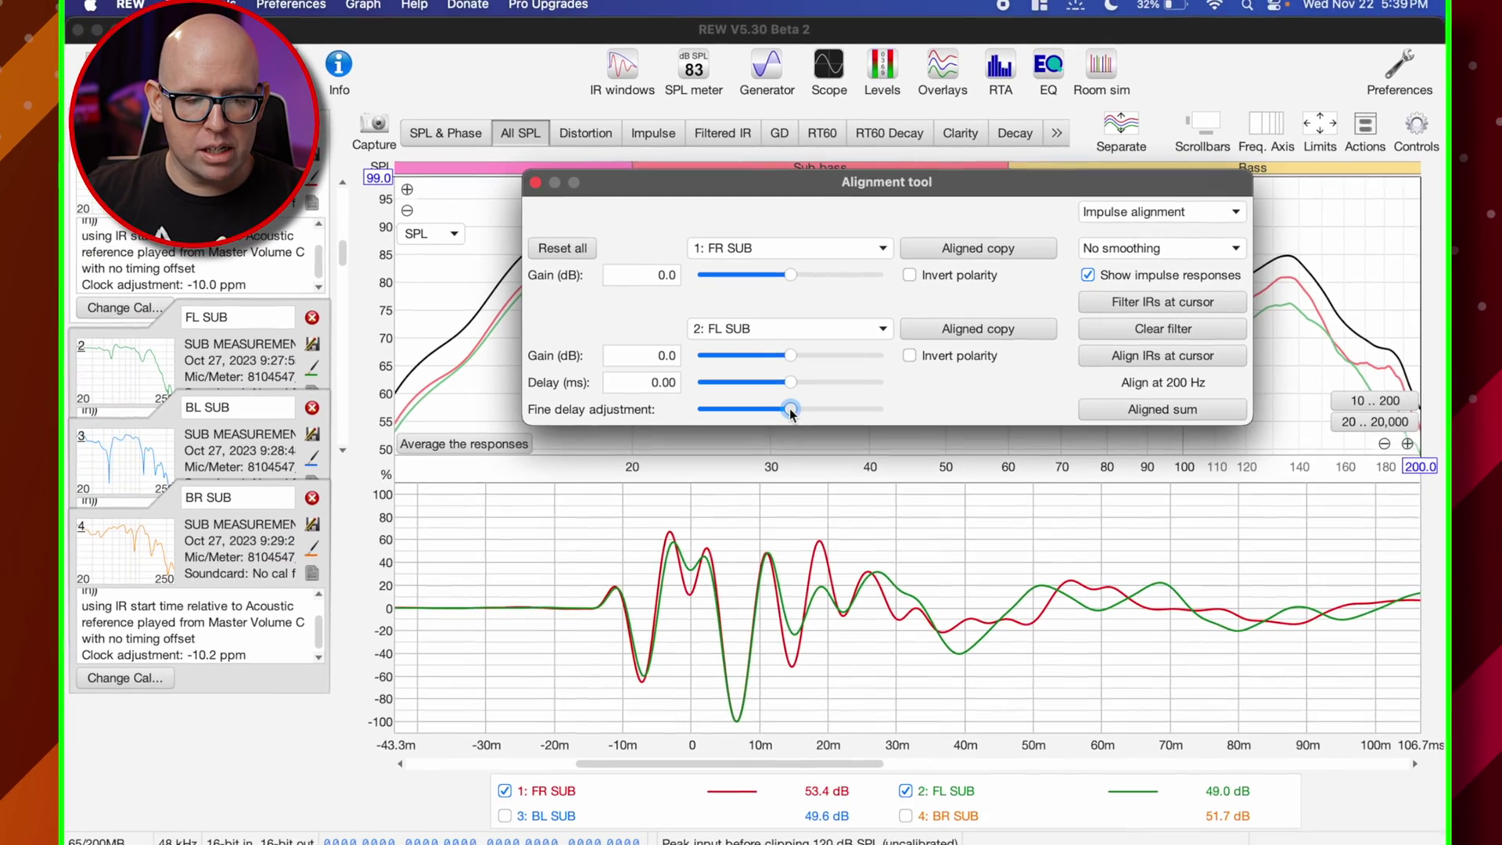
Keep the FL SUB delay at 0.00 ms and generate the aligned sum of FR SUB and FL SUB
drag(776, 418, 793, 414)
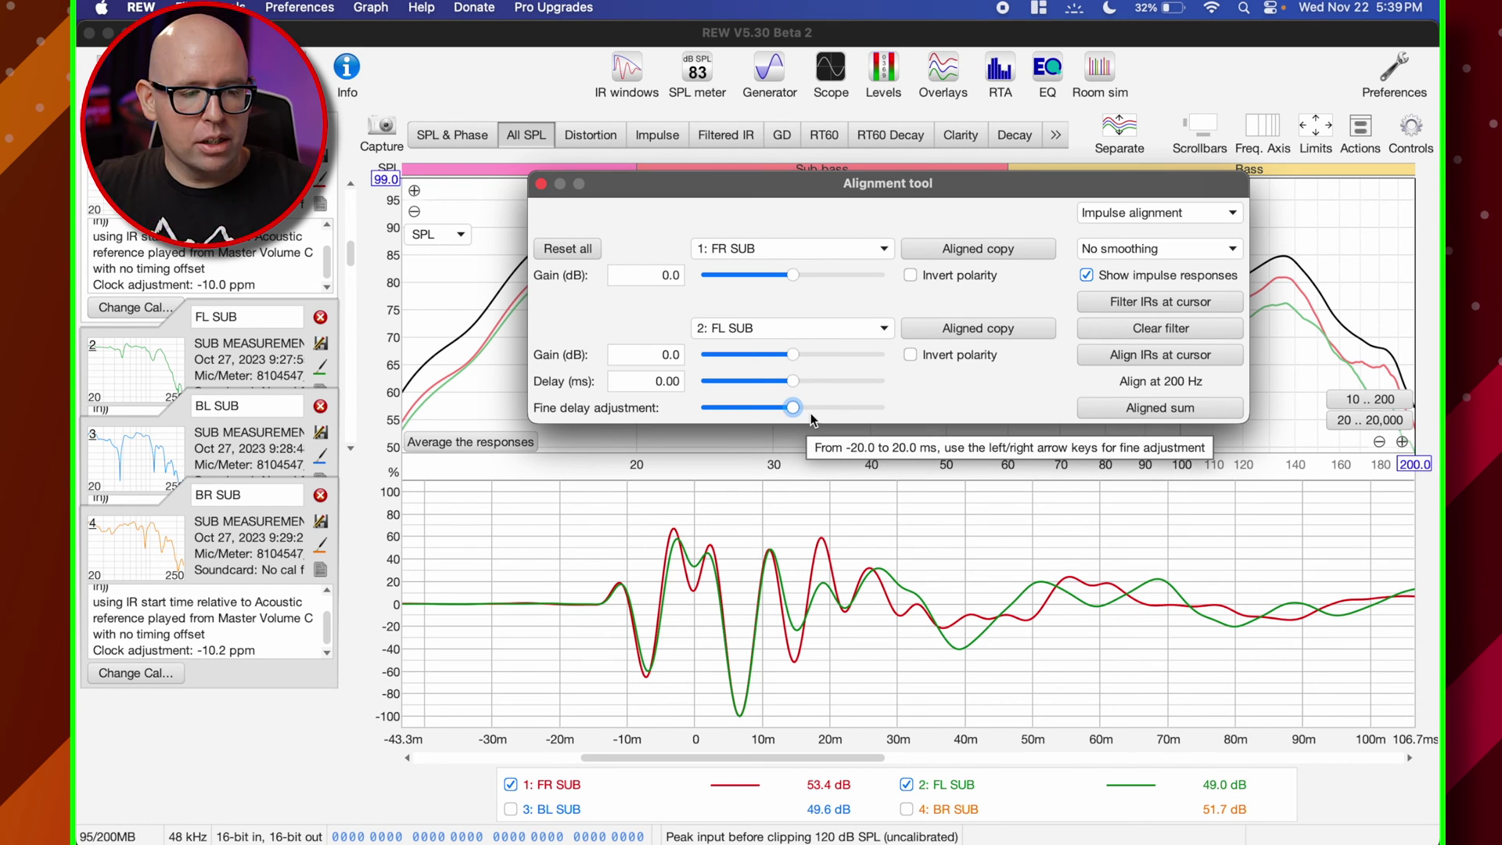
mouse_move(792, 408)
mouse_down()
mouse_move(821, 409)
mouse_move(823, 563)
mouse_move(864, 599)
mouse_move(838, 595)
mouse_move(827, 410)
mouse_up()
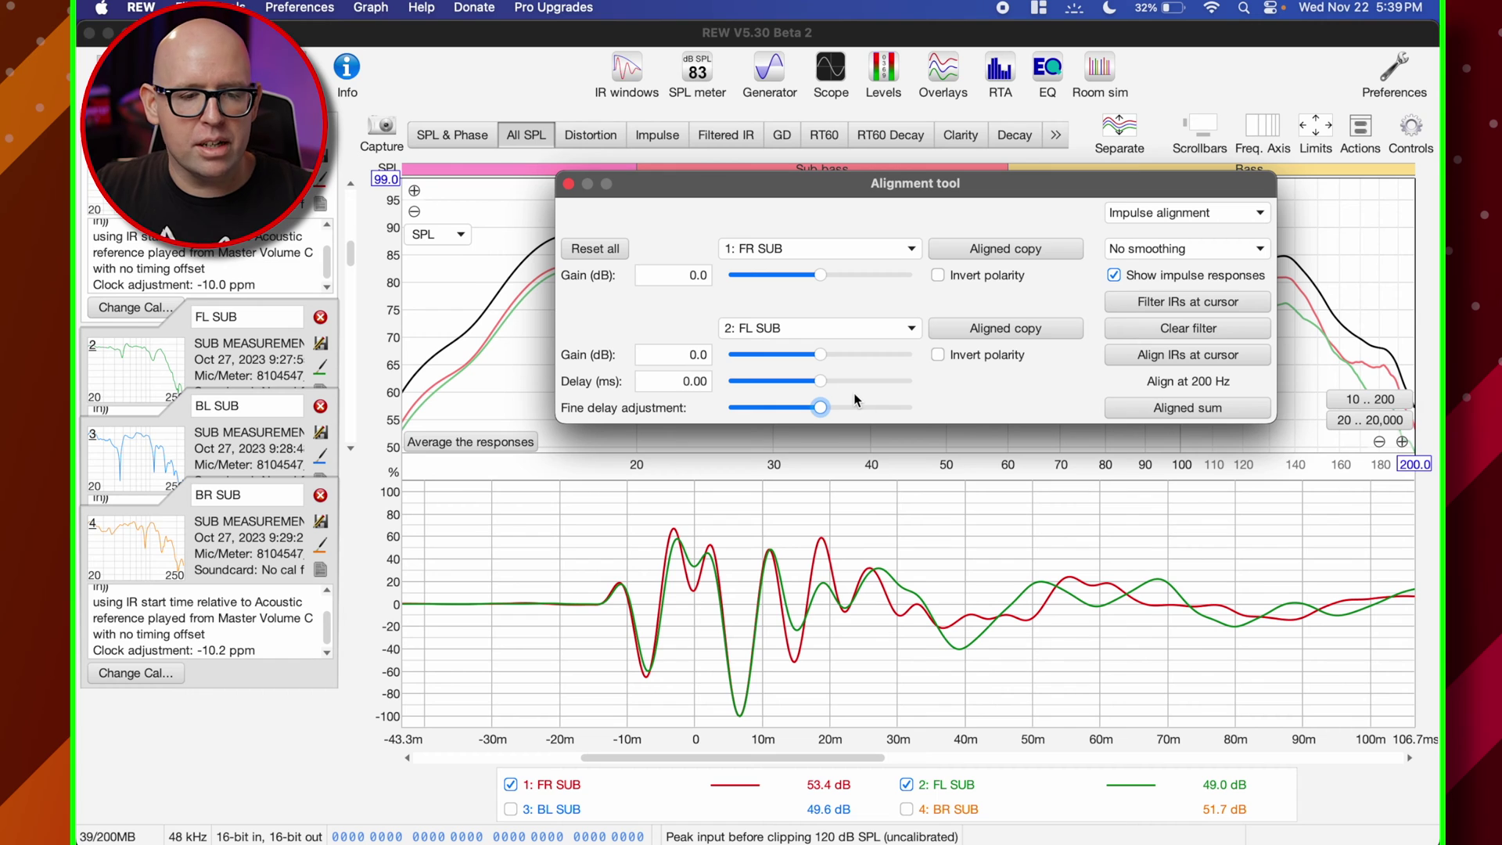
click(1183, 404)
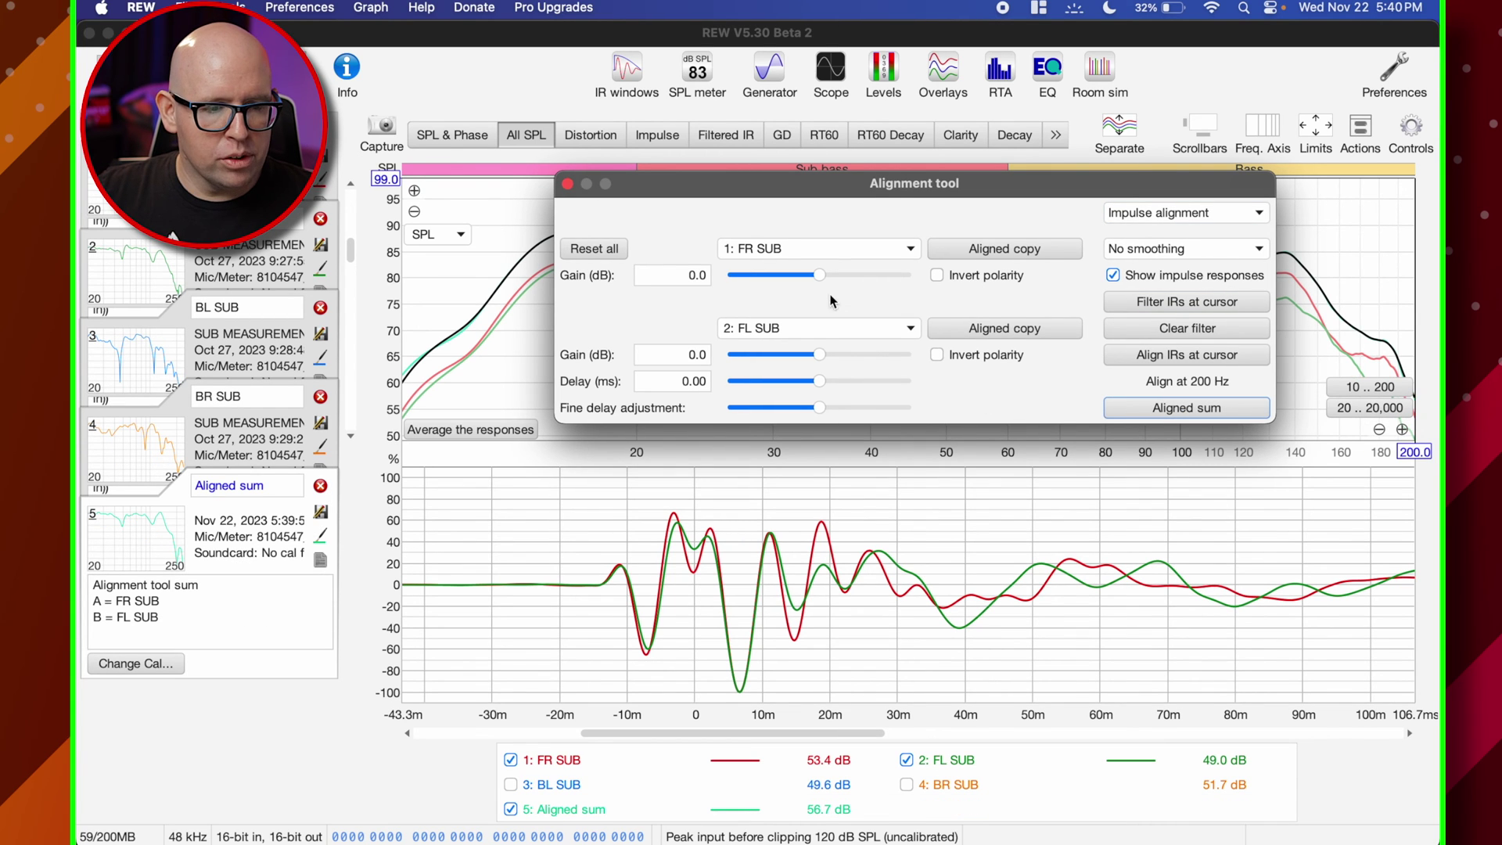
Choose Aligned sum as the first and BL SUB as the second measurement for alignment
click(833, 257)
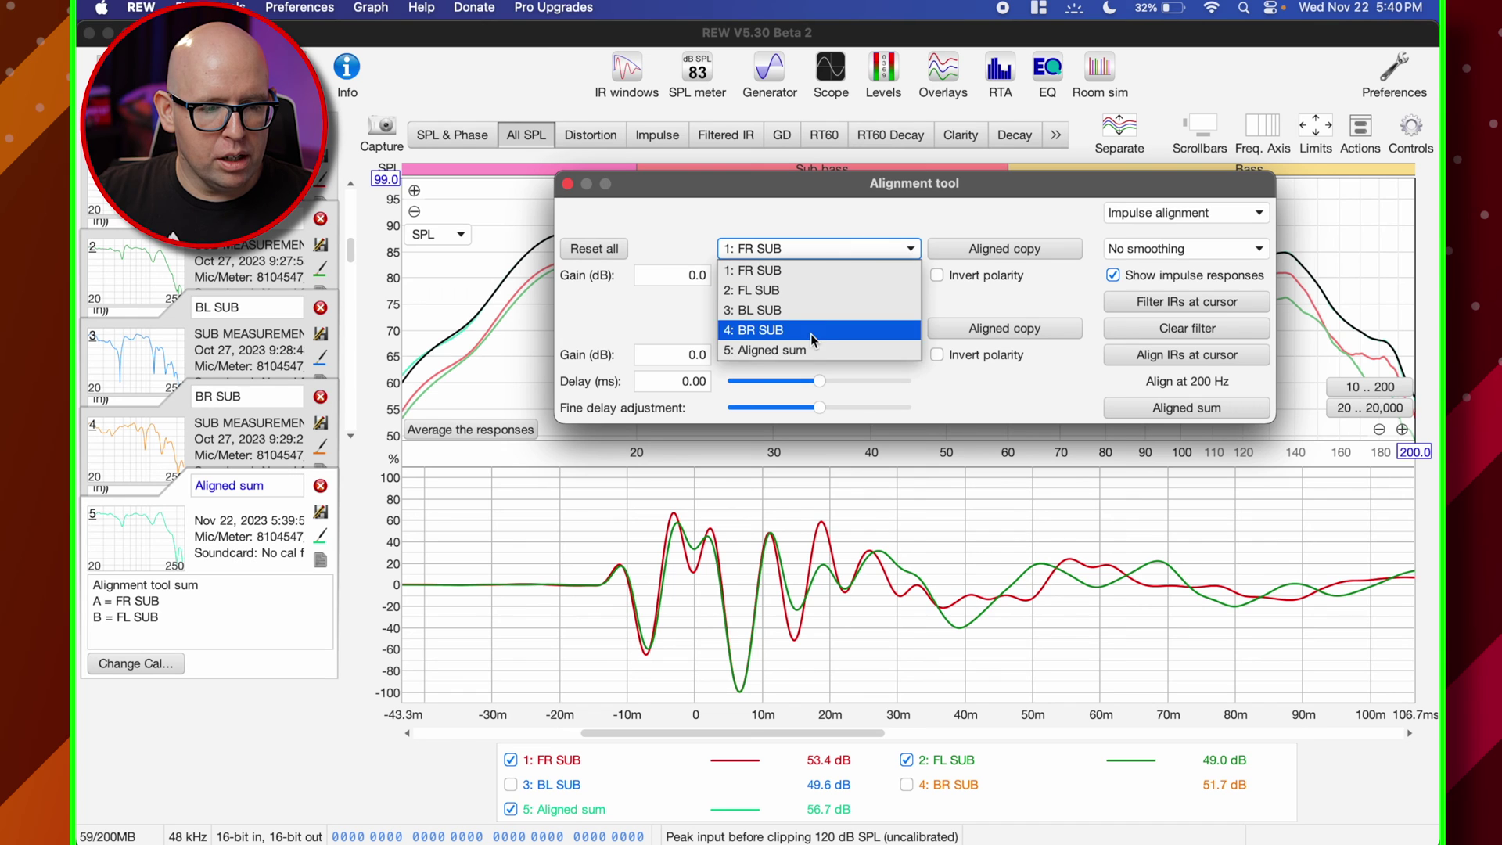
click(816, 350)
click(820, 328)
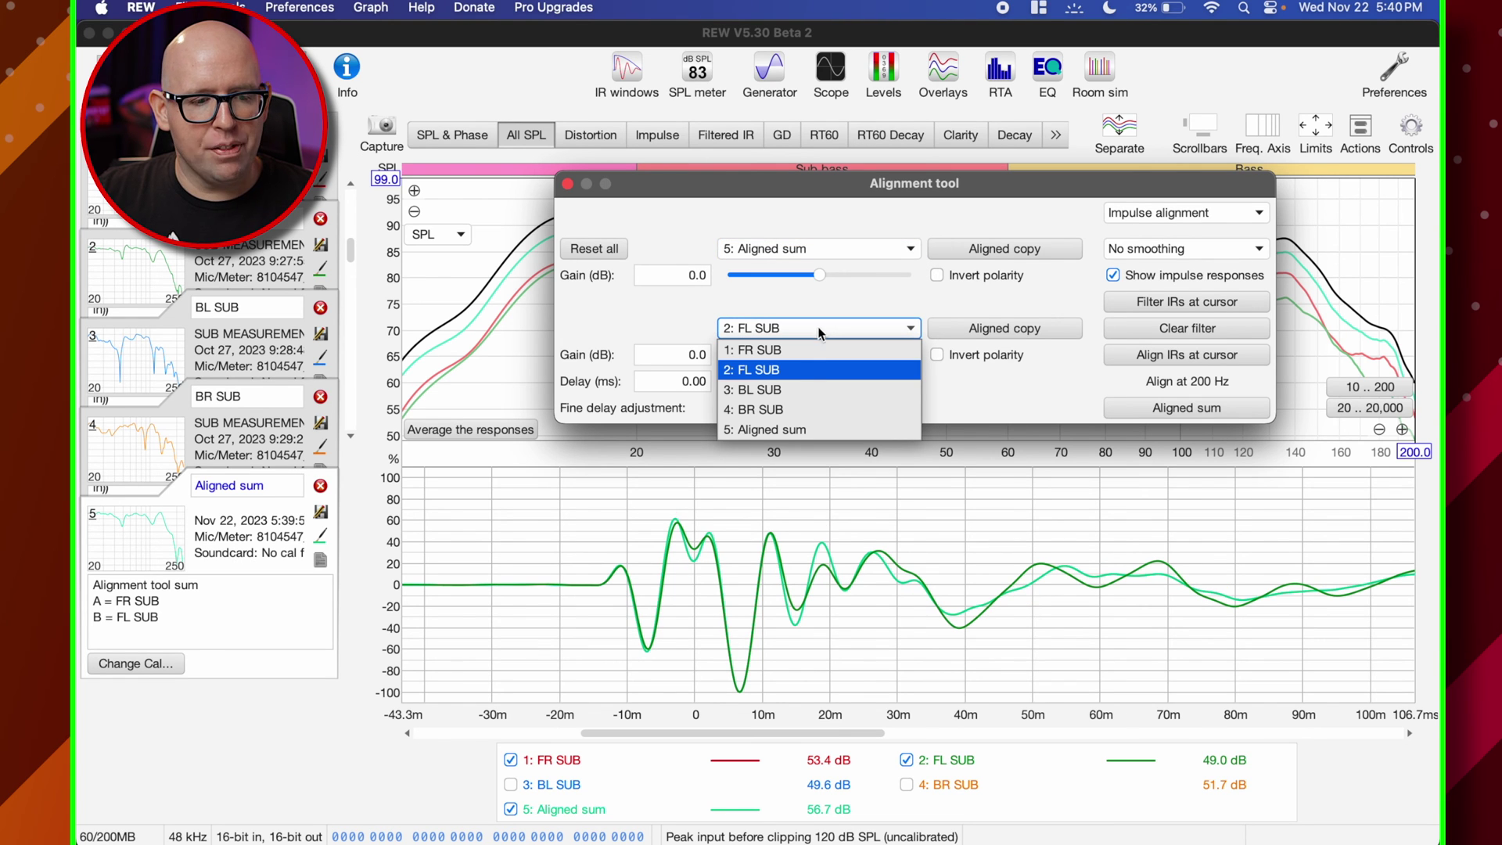
click(802, 389)
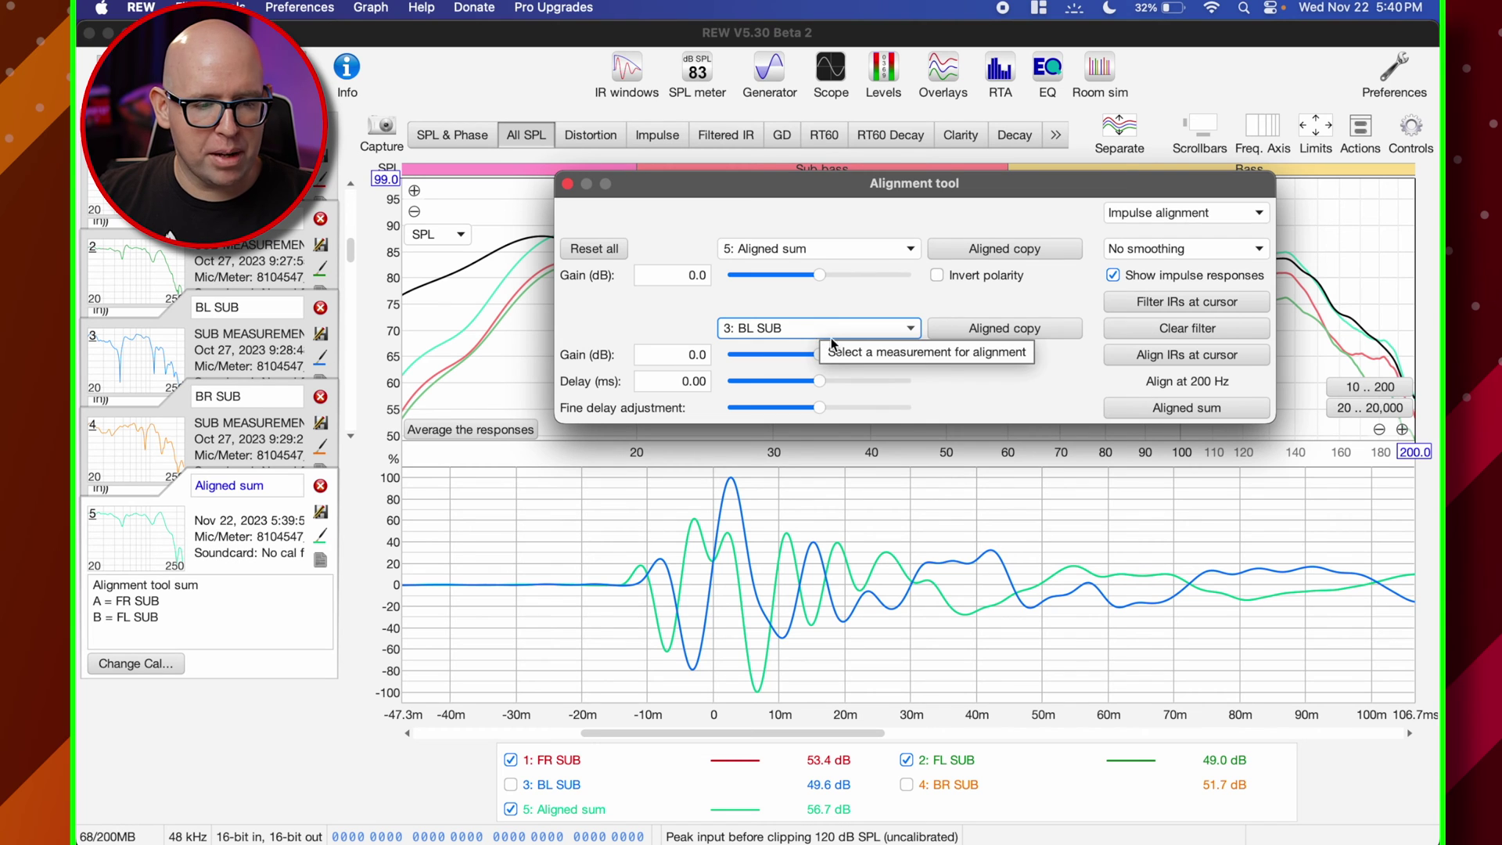
drag(860, 183, 826, 117)
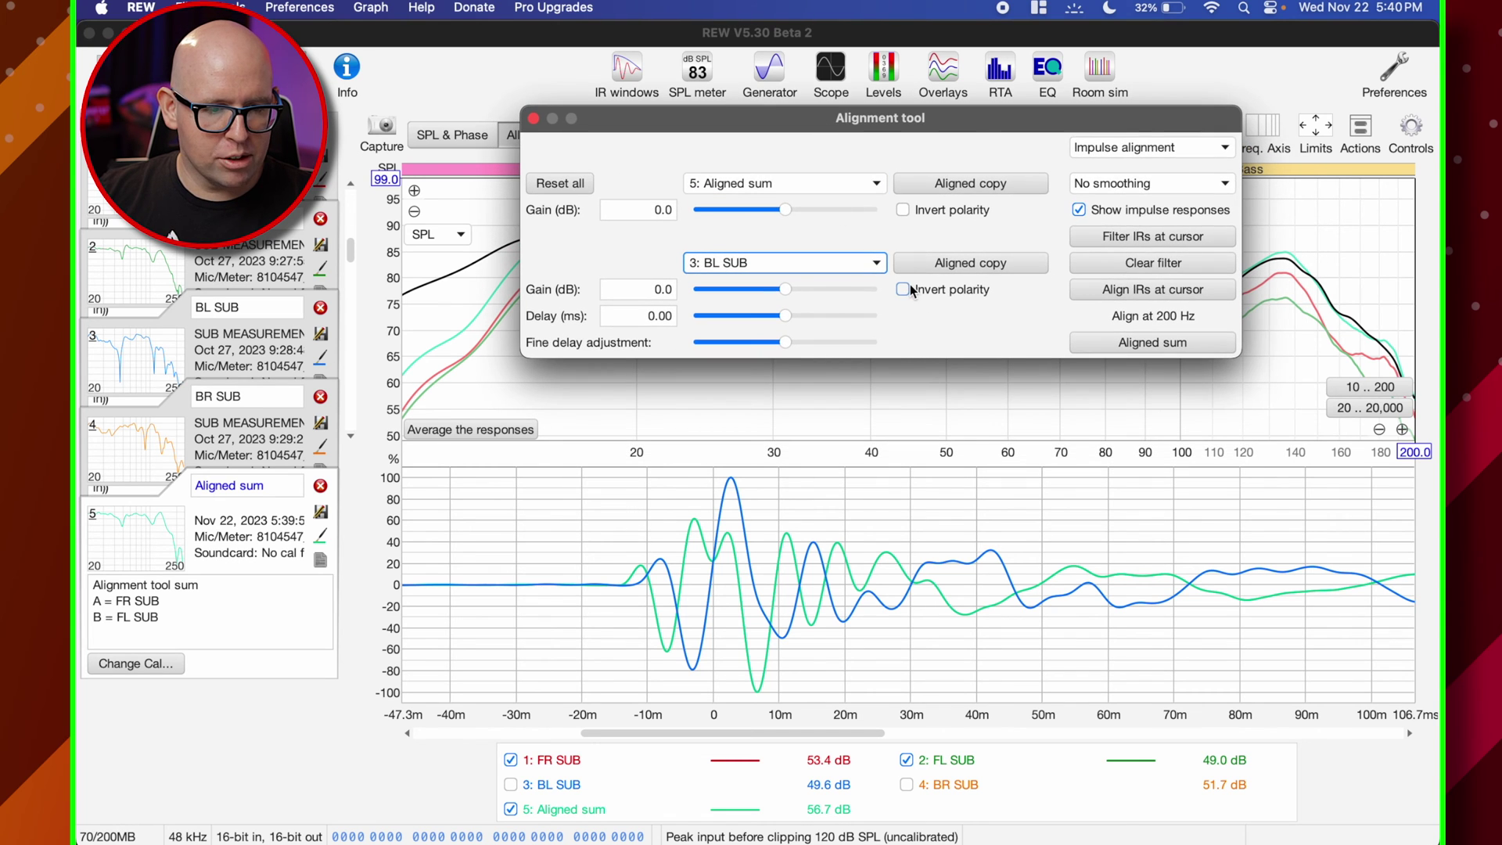
Invert the polarity of BL SUB and fine-adjust its delay to 3.92 ms so its impulse lines up with the aligned sum
click(904, 289)
click(904, 290)
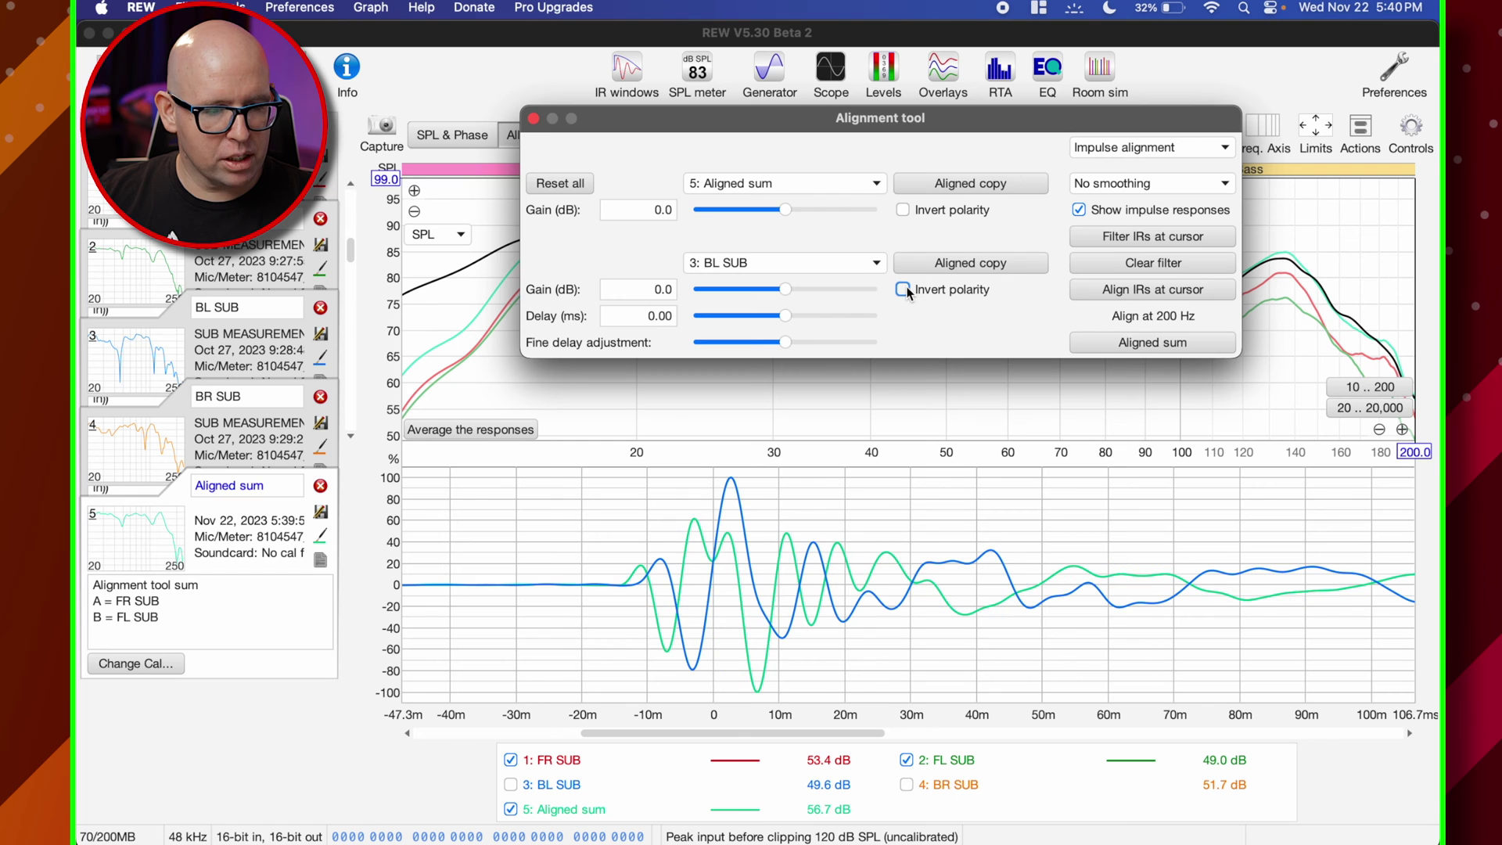
drag(789, 344, 876, 342)
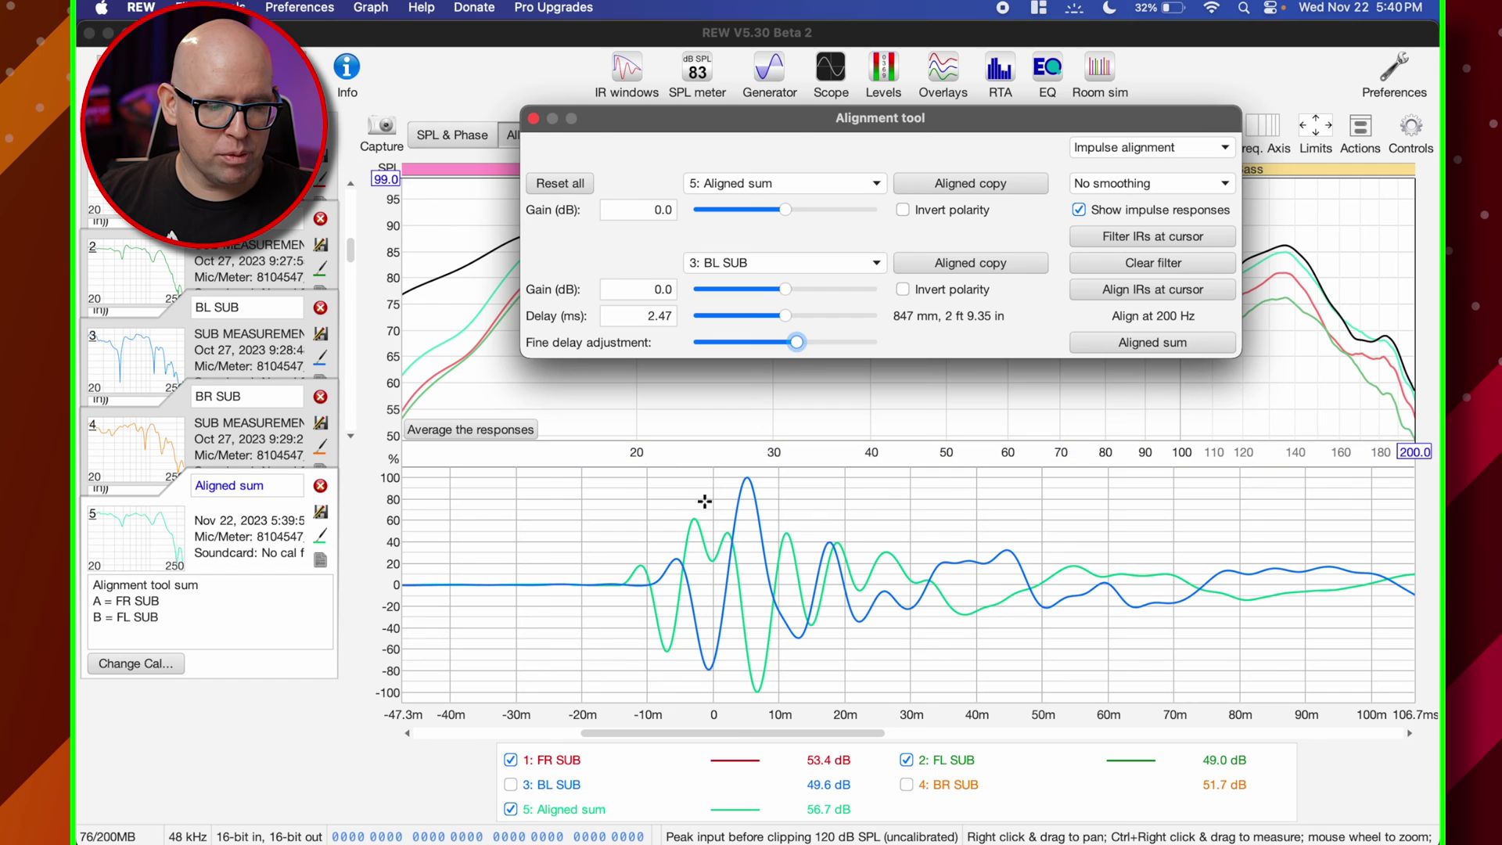
click(931, 301)
drag(799, 345, 807, 342)
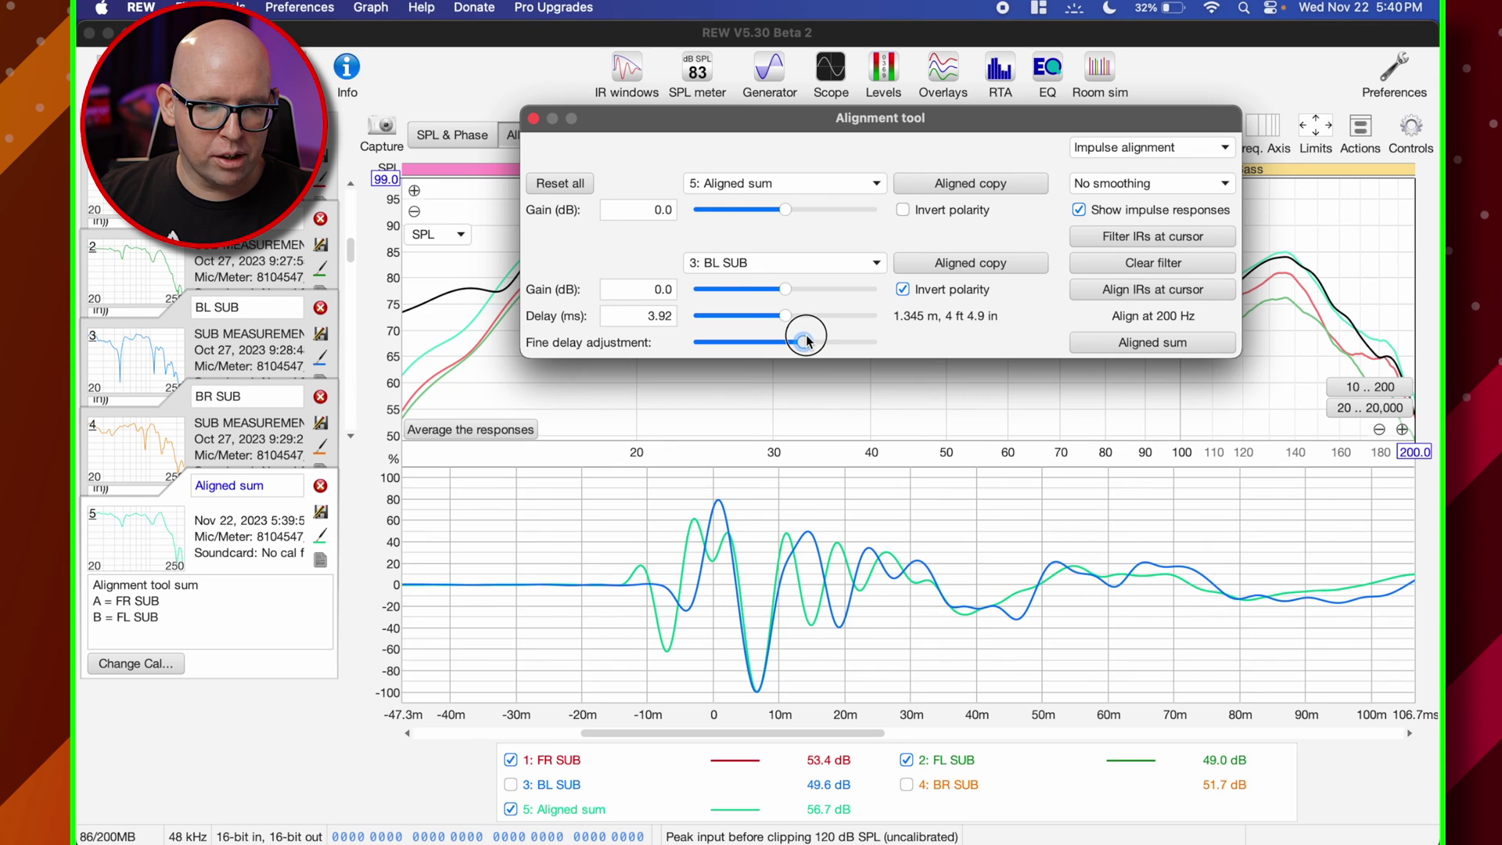
drag(923, 119, 1020, 346)
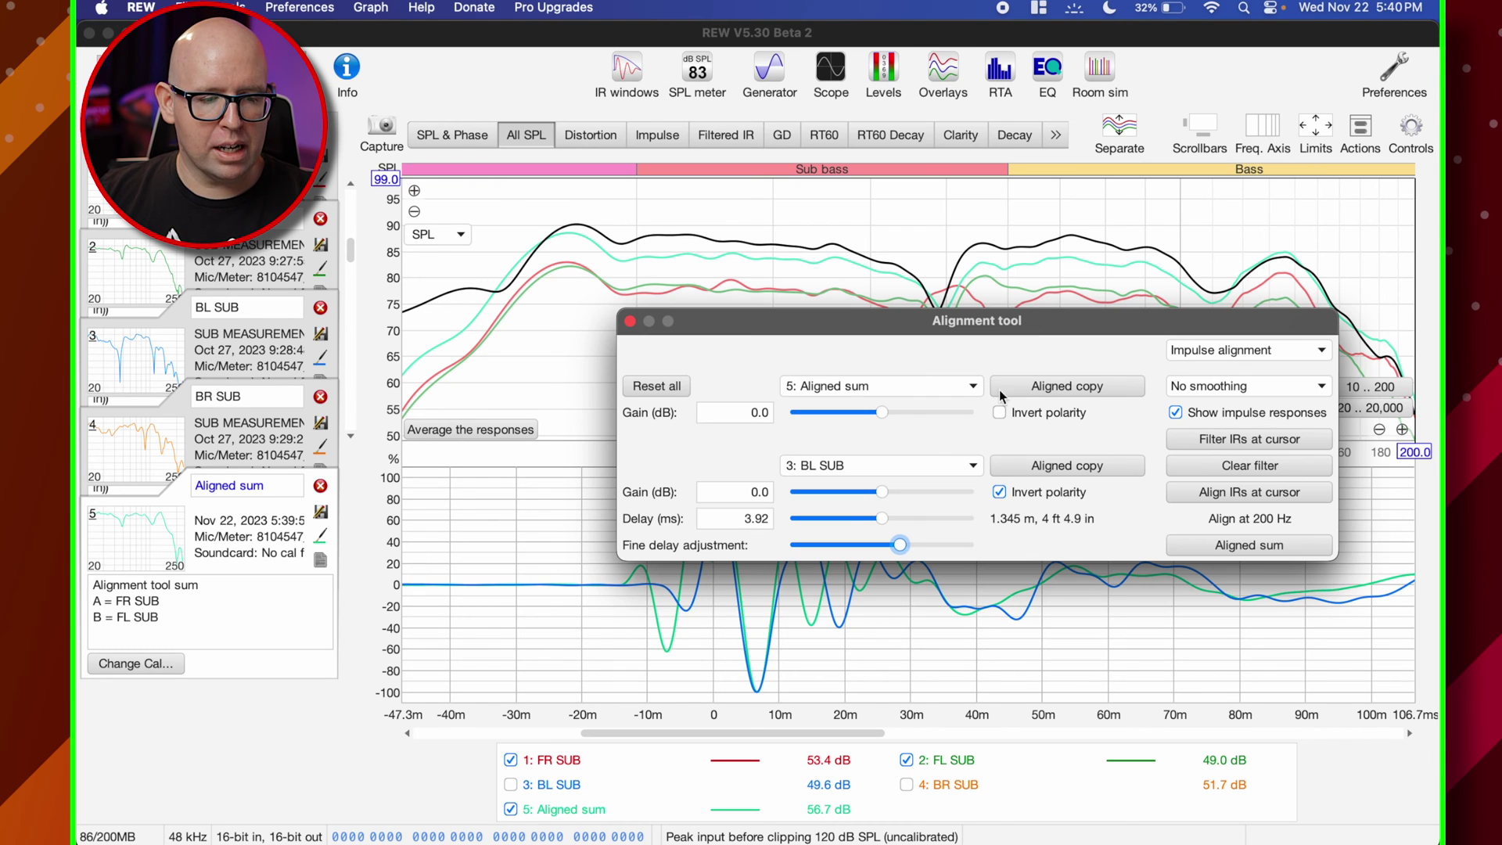
Compare BL SUB with and without inverted polarity, keep it inverted at 3.92 ms, and generate the aligned sum with it
click(999, 493)
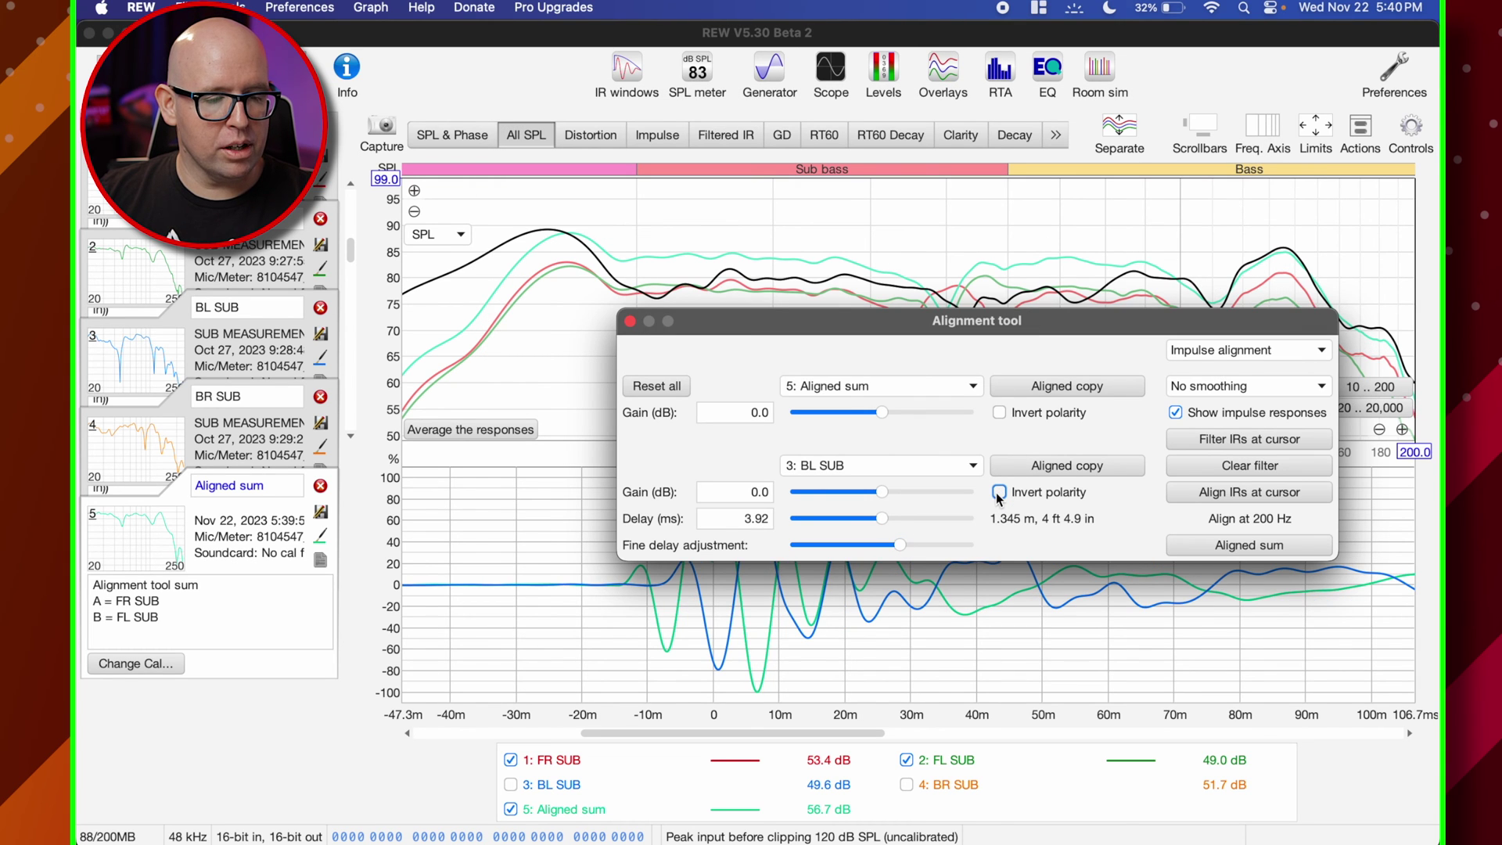
click(999, 493)
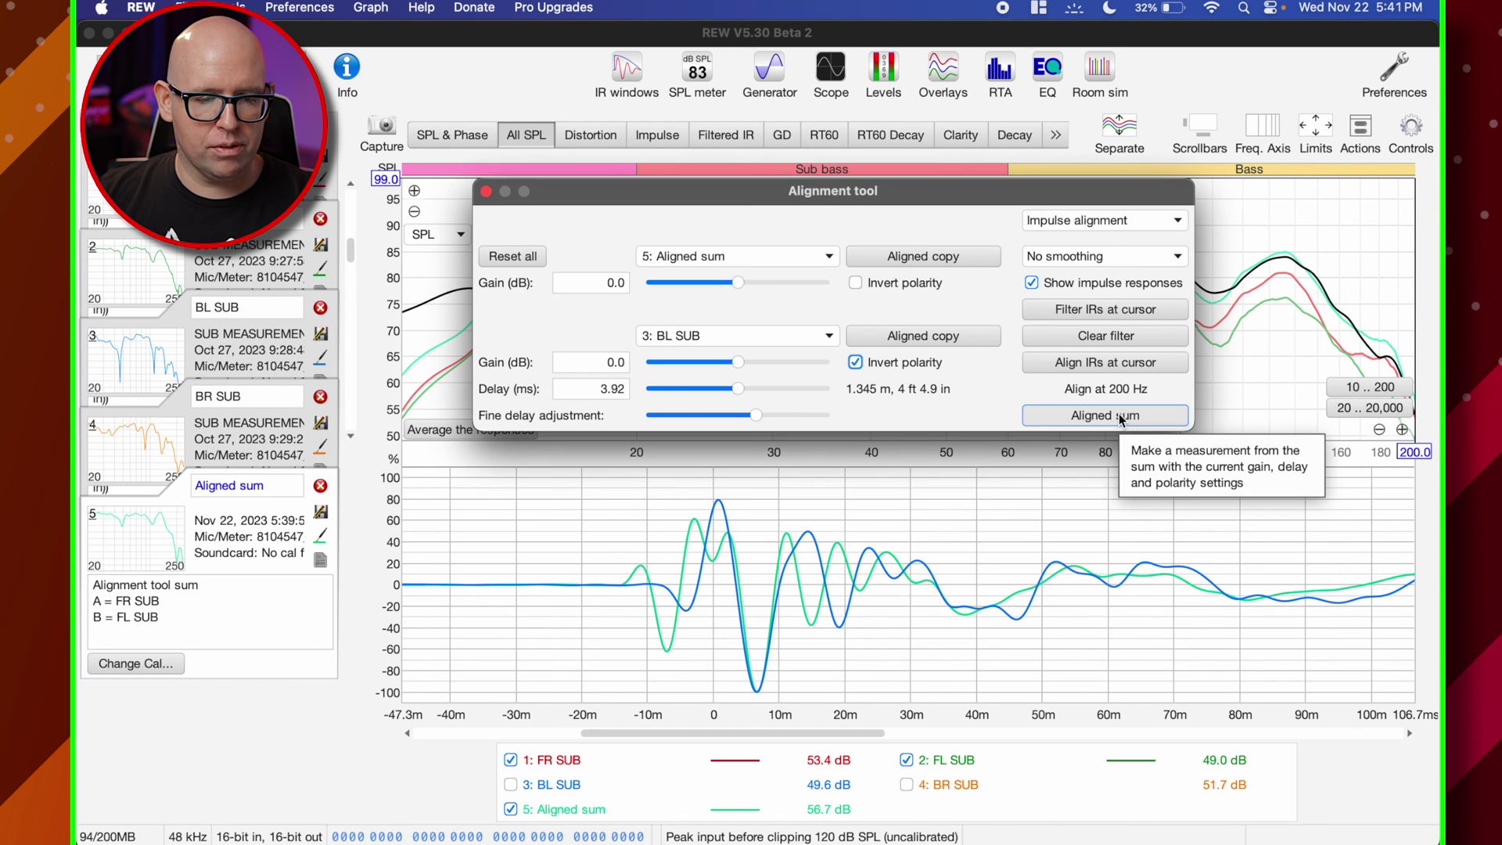
click(1121, 419)
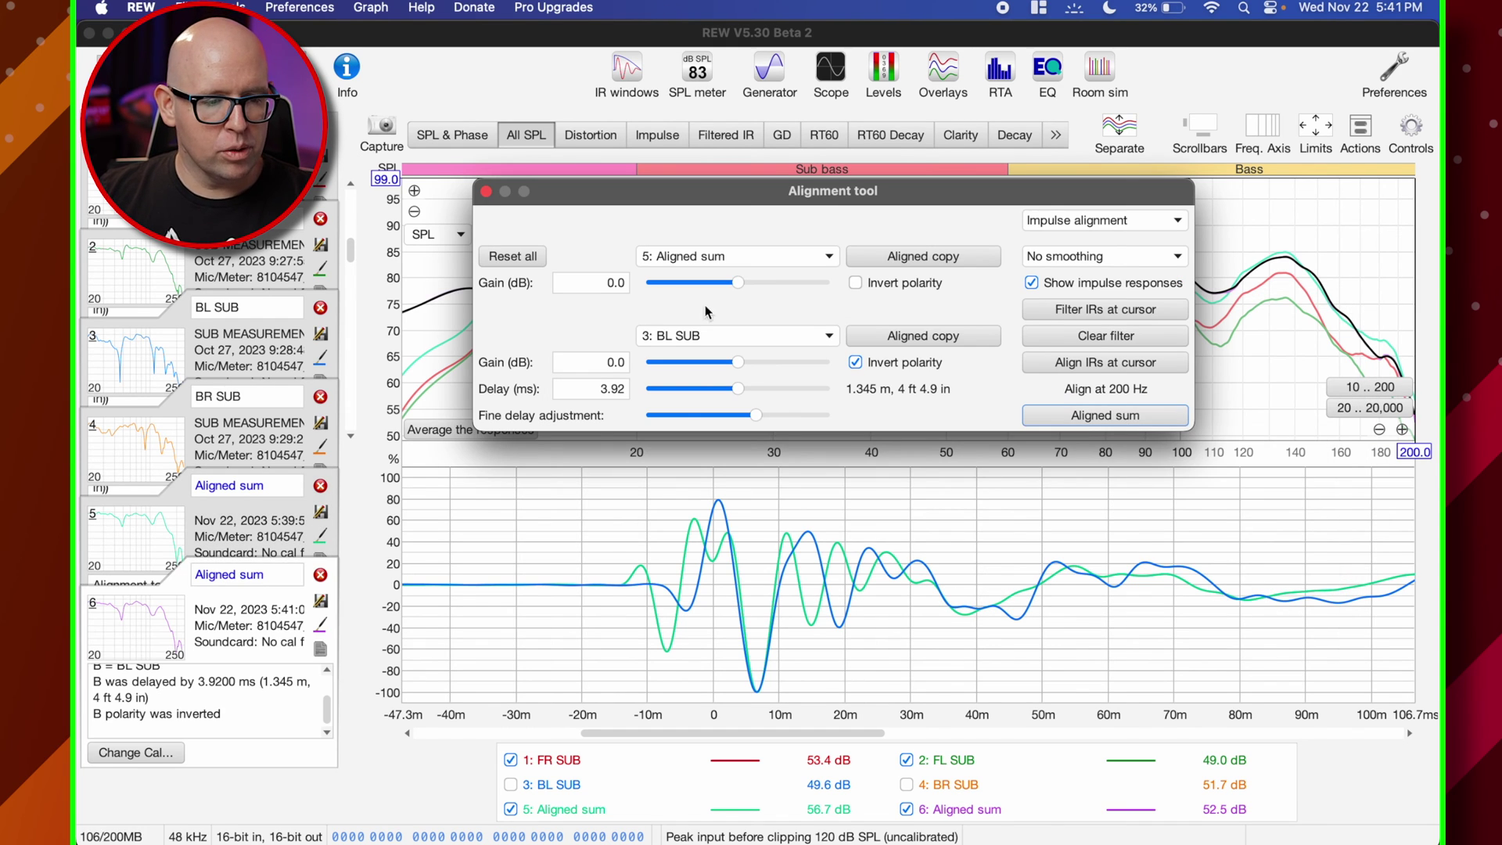
Choose measurement 6, Aligned sum, as the first and BR SUB as the second measurement for alignment
click(755, 263)
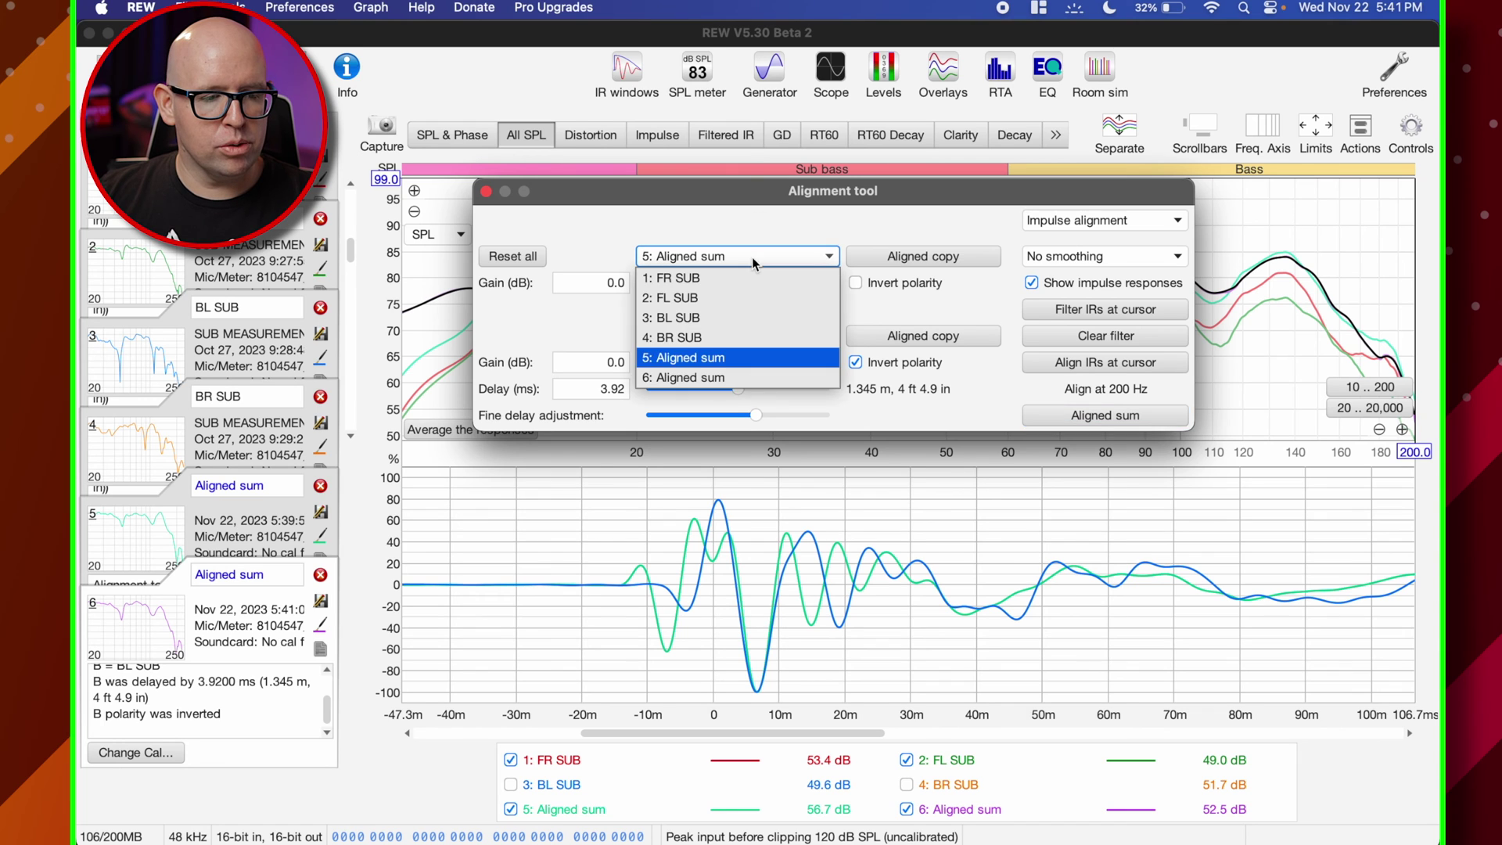
click(722, 380)
click(718, 337)
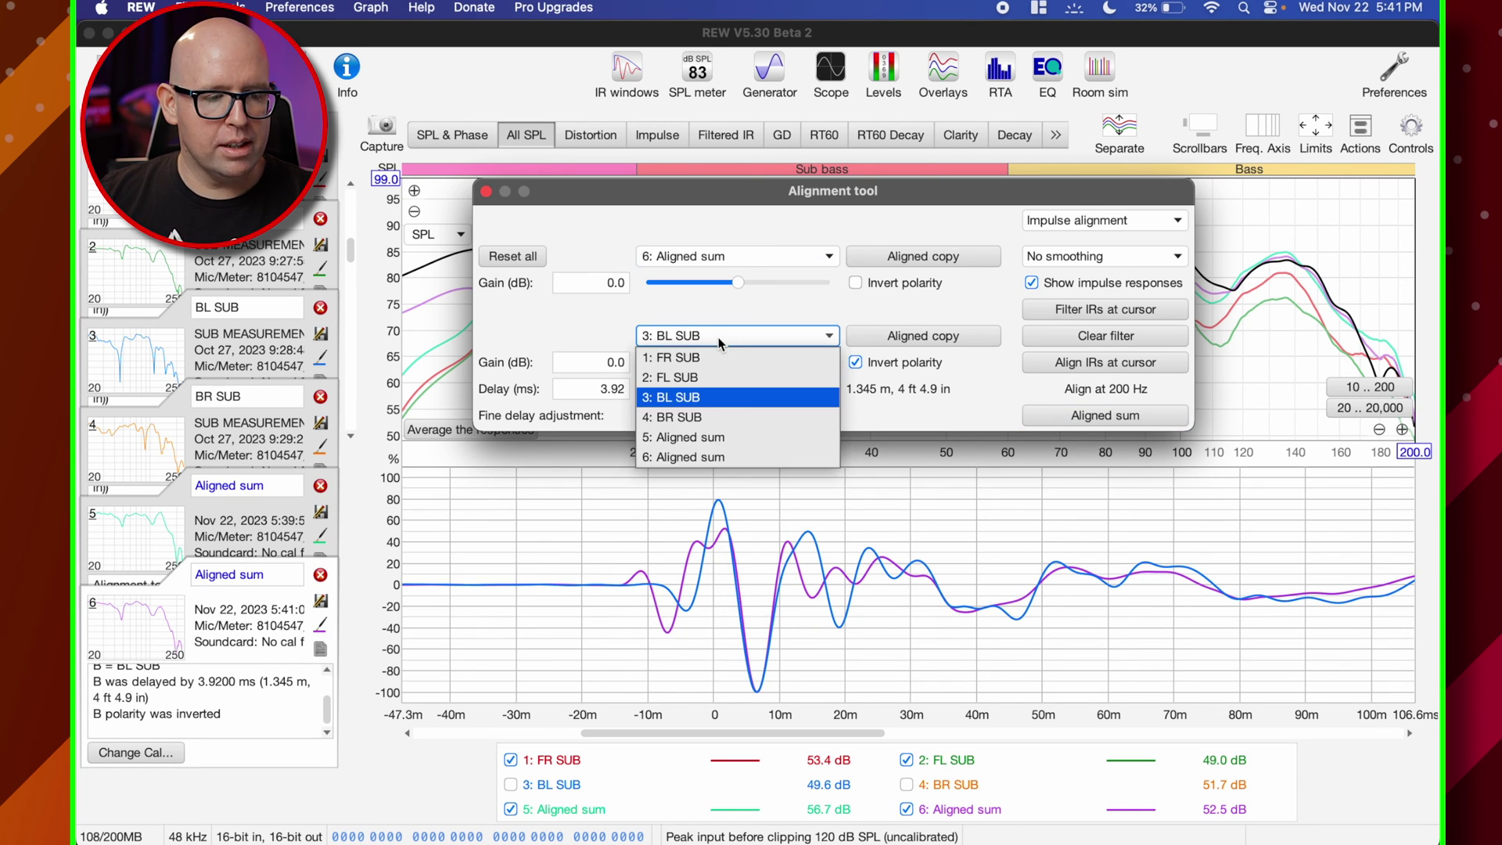
click(712, 418)
Fine-adjust the BR SUB delay to -4.74 ms so its impulse lines up with the aligned sum, keeping the SPL graph uncovered
drag(742, 418, 721, 408)
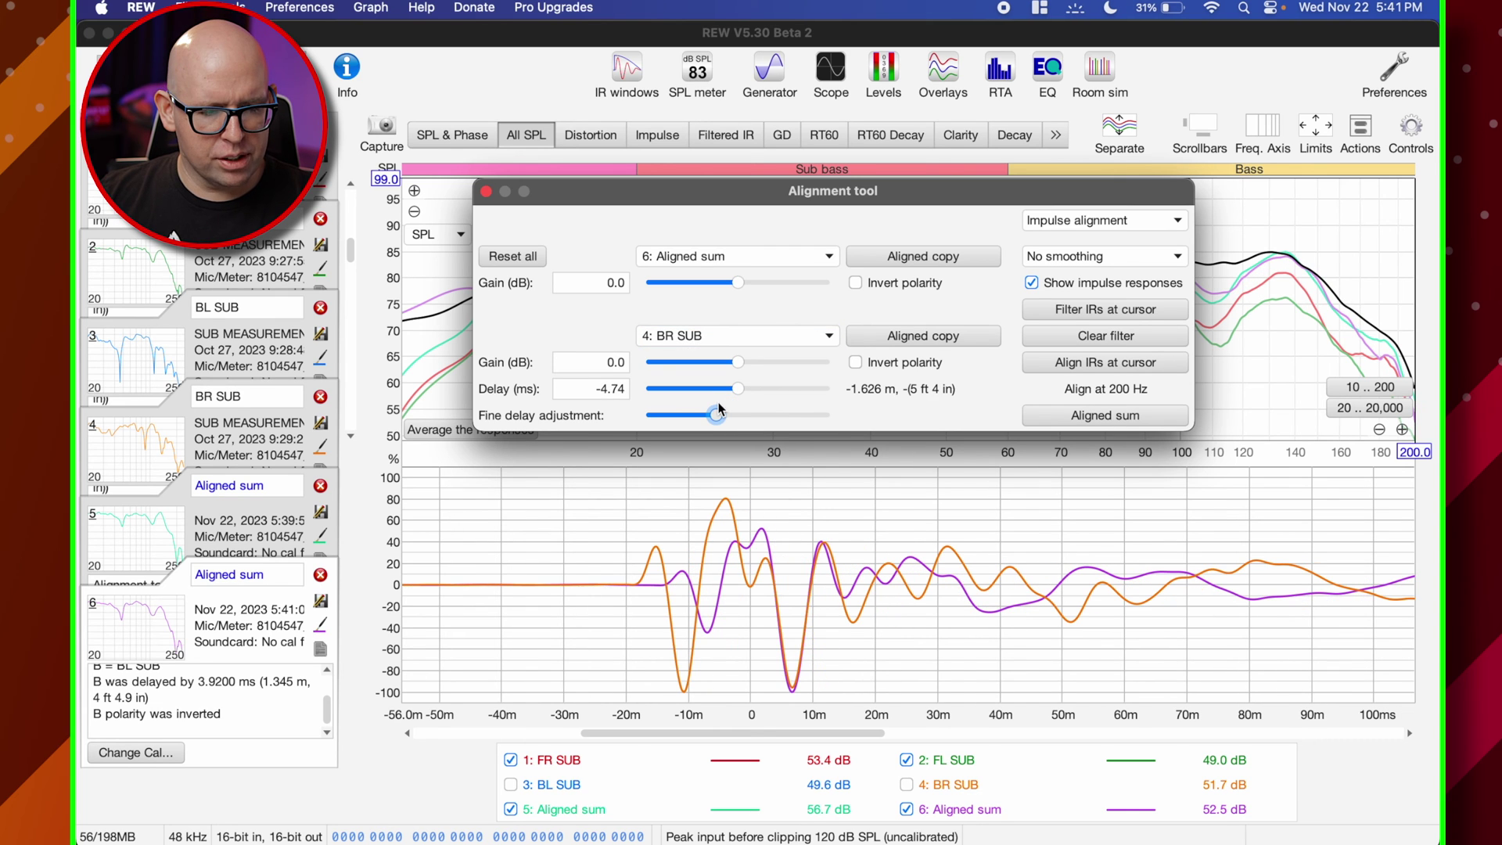
drag(801, 195, 777, 334)
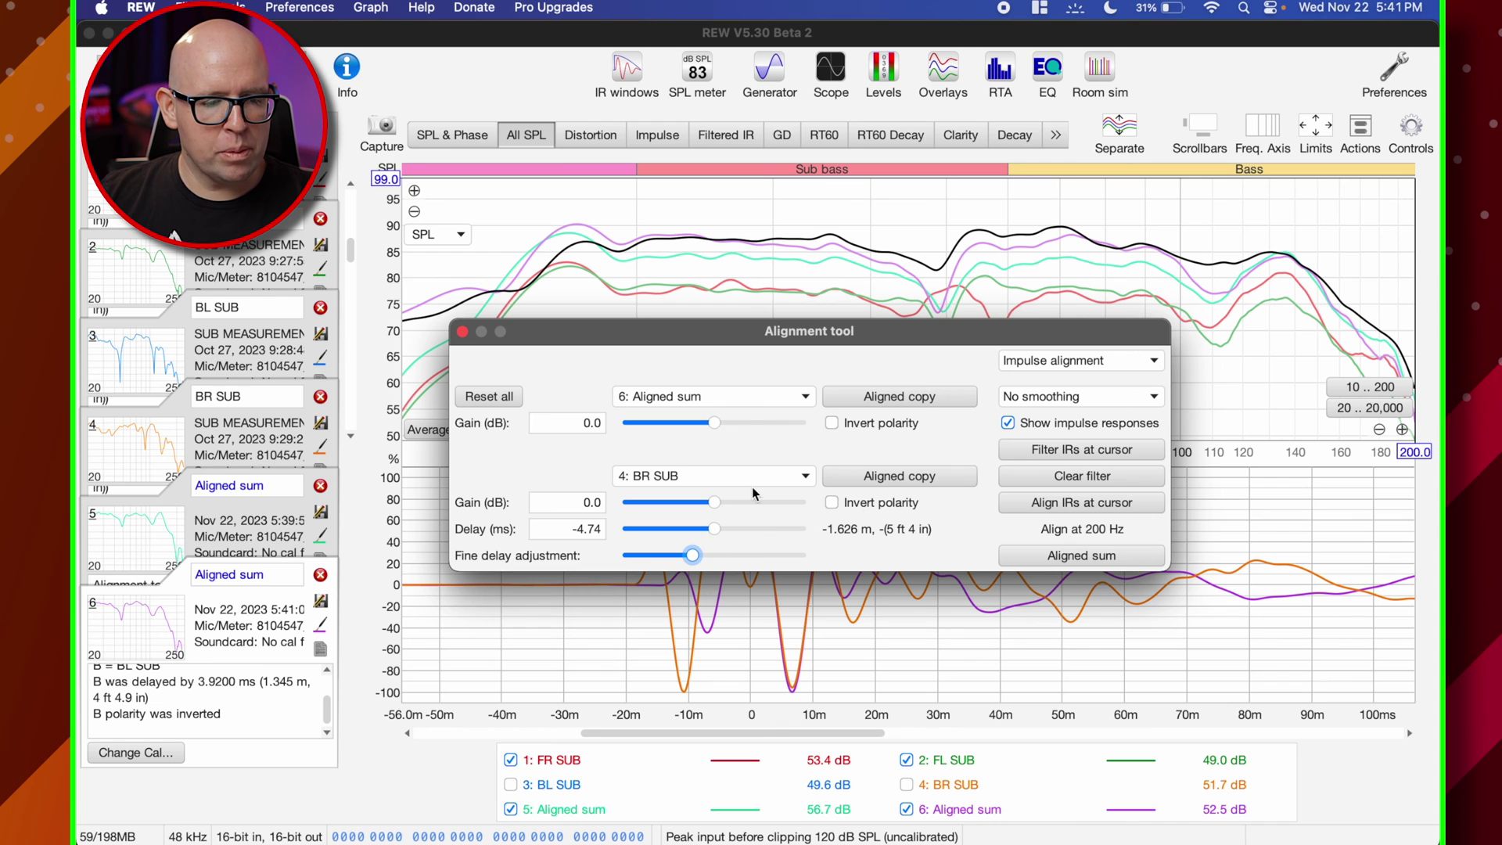
drag(772, 341, 609, 294)
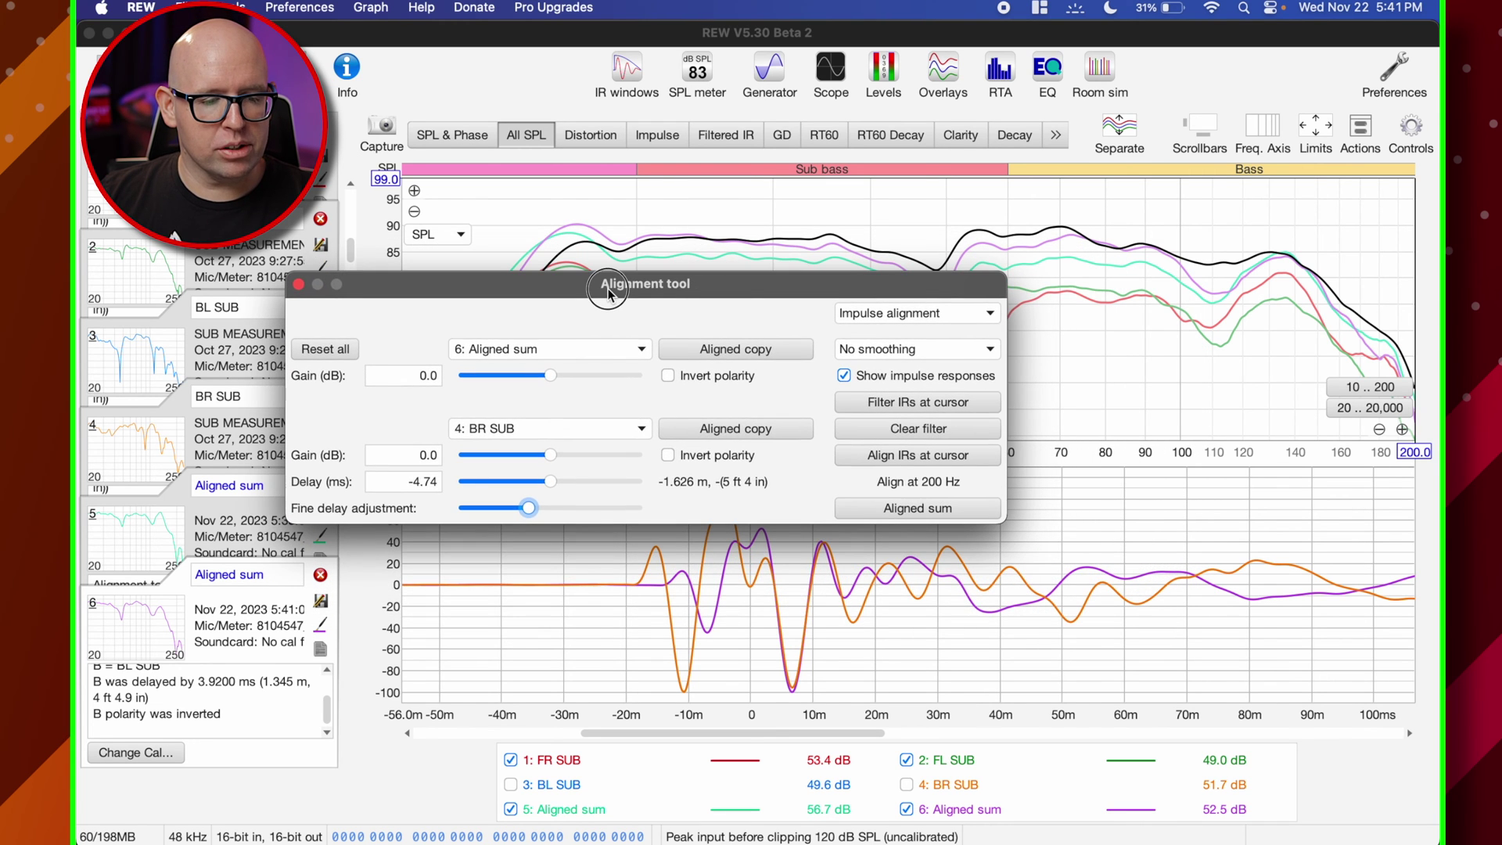
Try inverting the polarity of BR SUB with a delay of 3.30 ms, and return to normal polarity at -4.74 ms
click(668, 455)
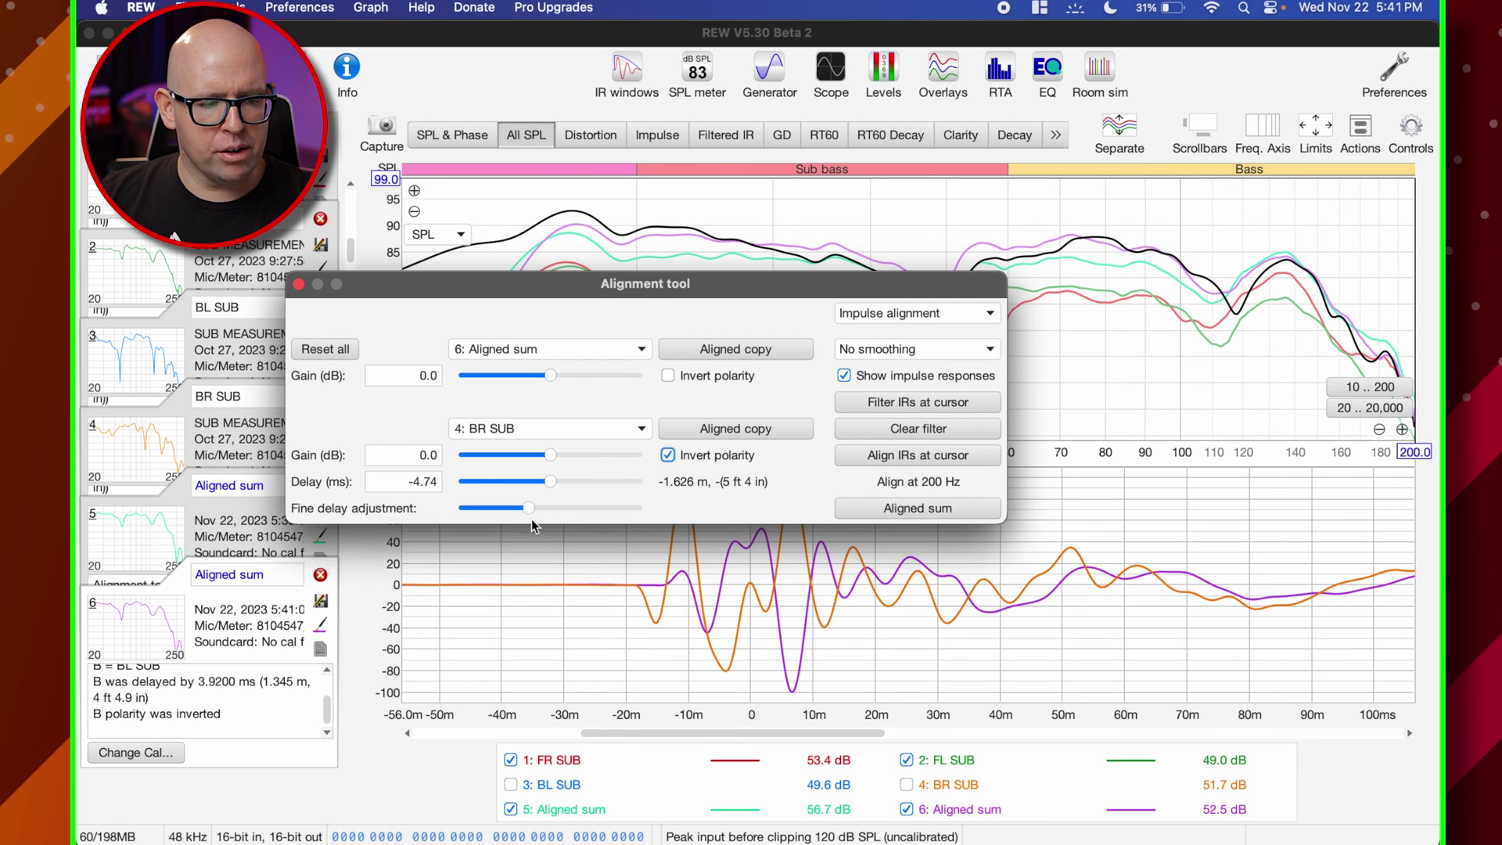
drag(536, 516, 566, 509)
drag(742, 289, 779, 108)
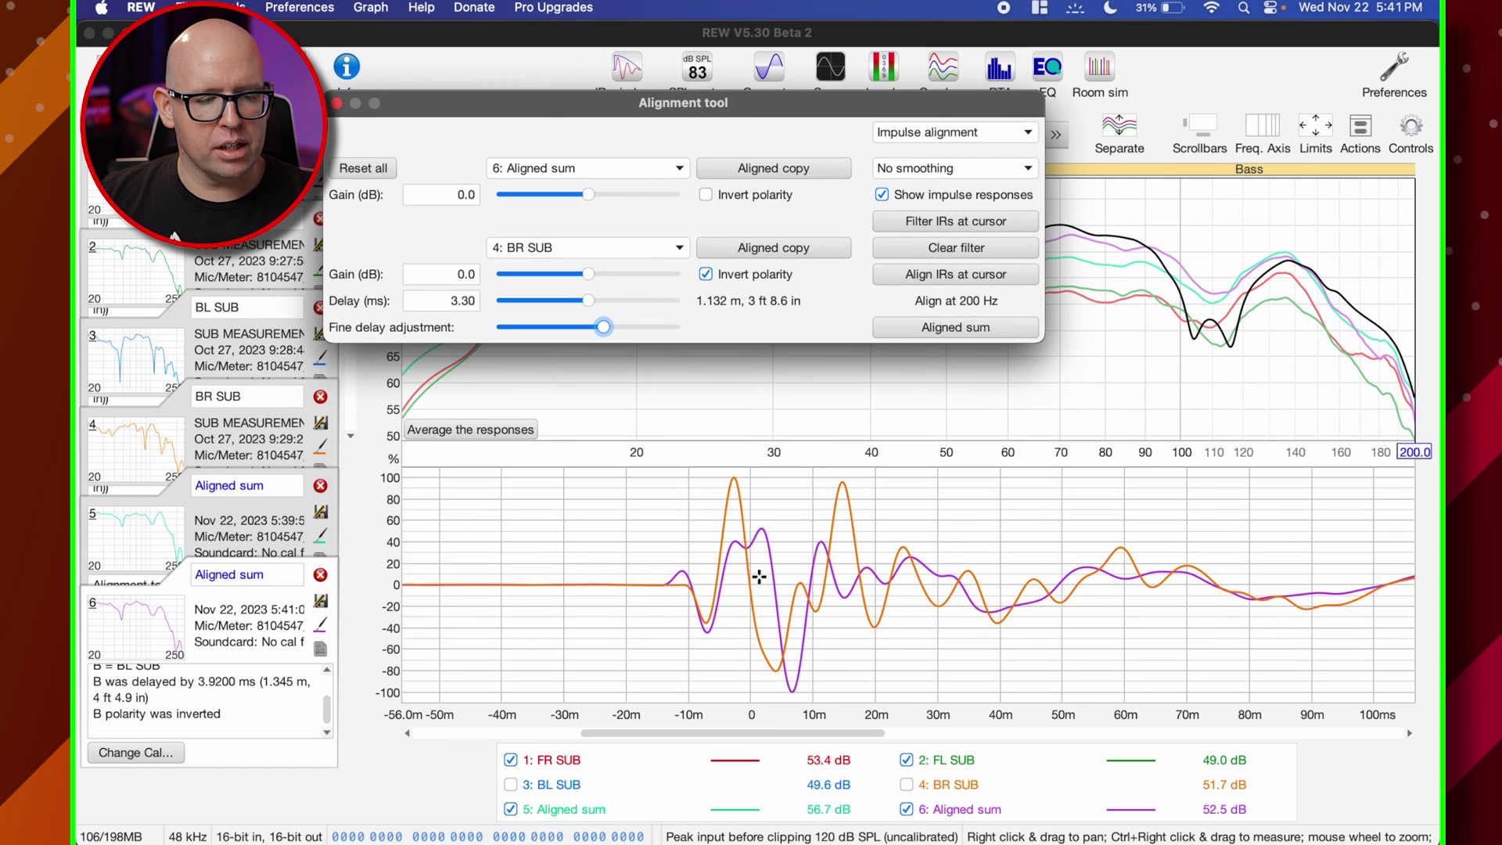
click(707, 274)
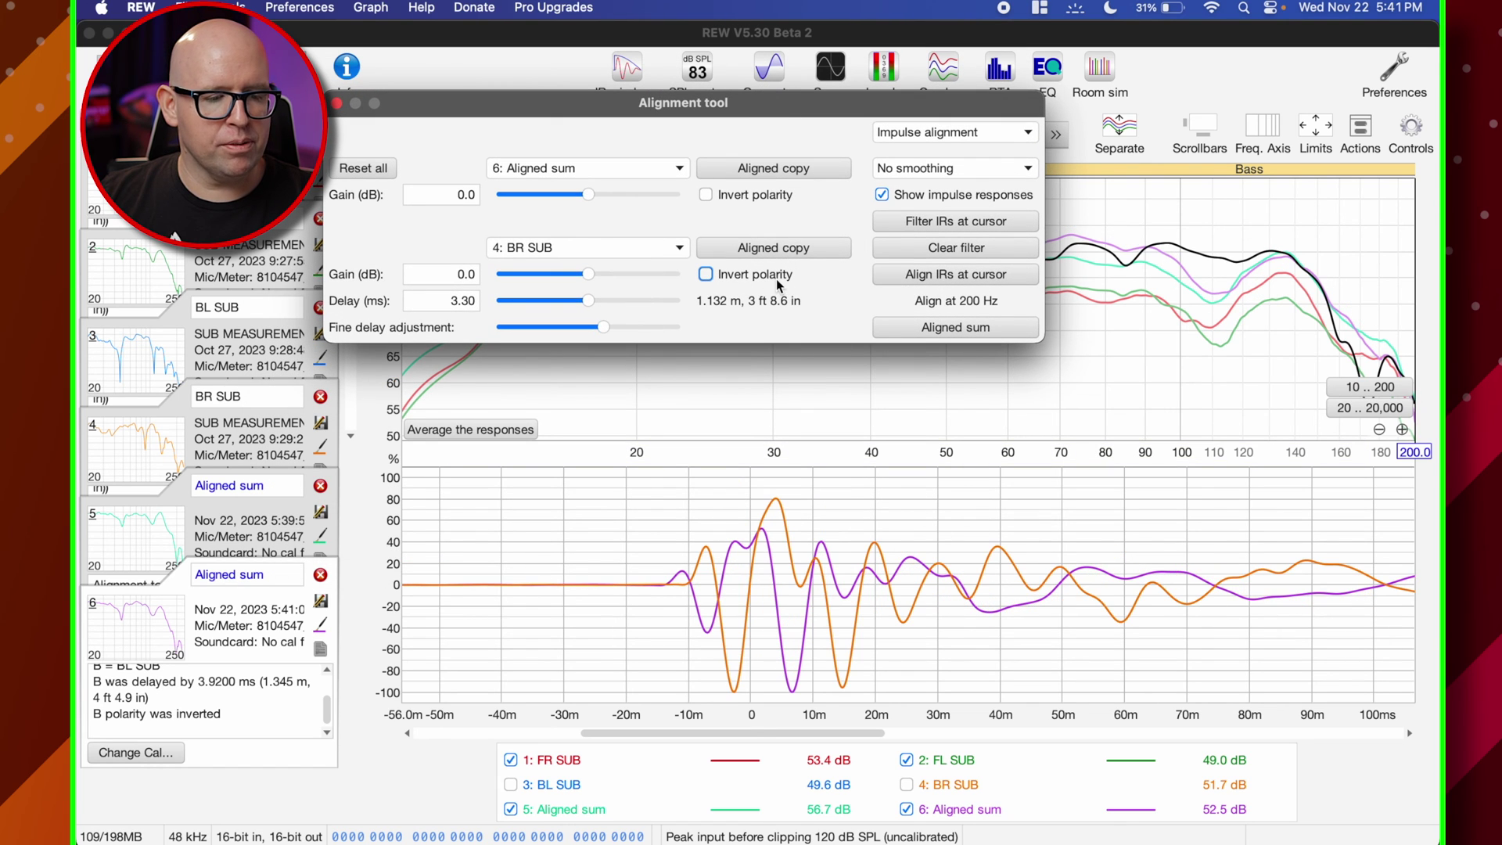
drag(603, 327, 567, 328)
Check the BR SUB delay value and the predicted sum on the SPL graph, and close the Alignment tool
drag(781, 102, 738, 389)
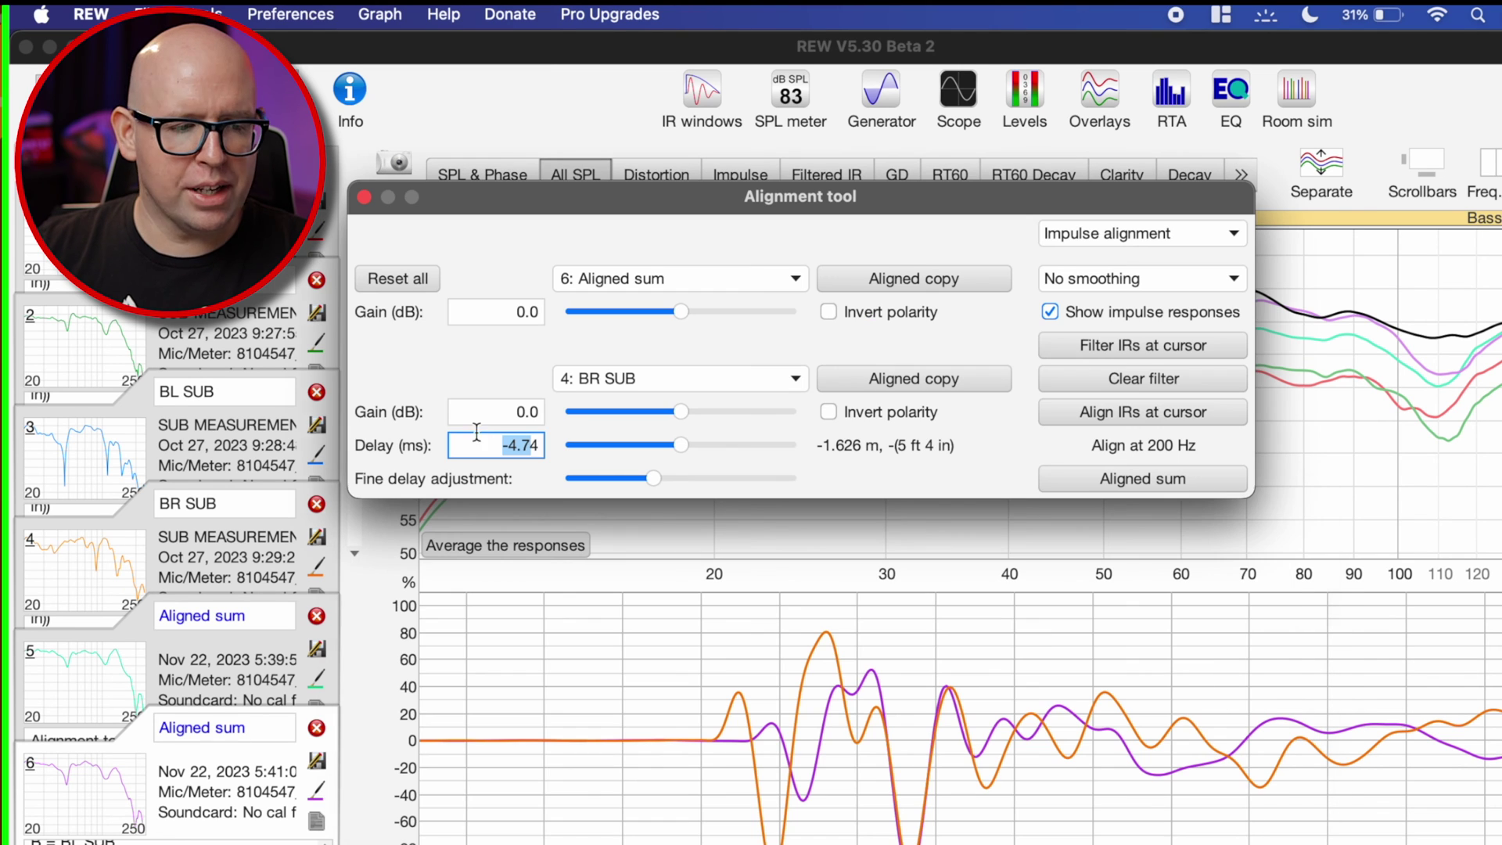
drag(469, 432, 540, 446)
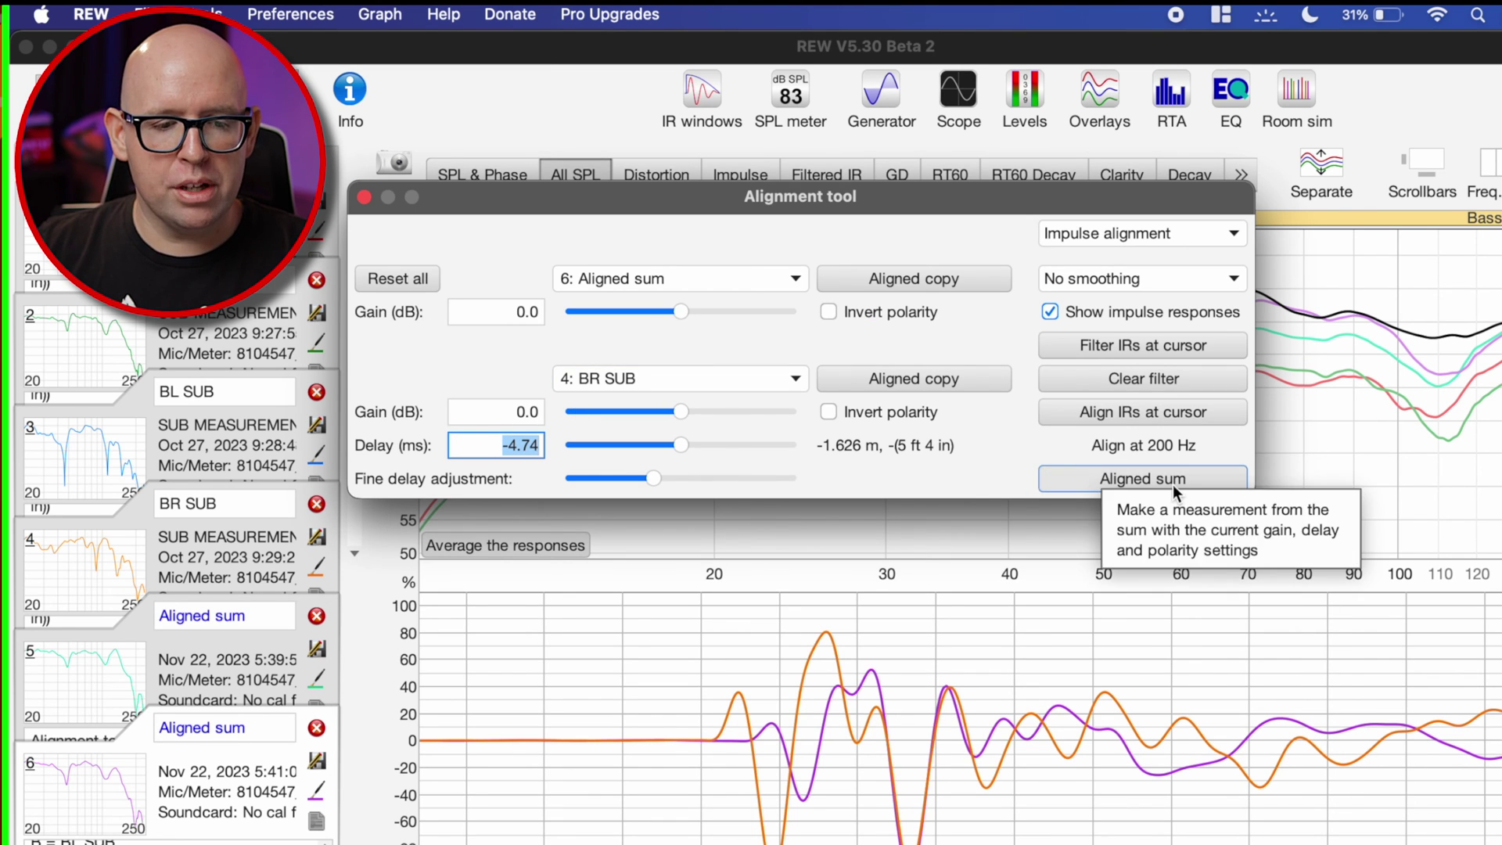
drag(984, 206, 1314, 416)
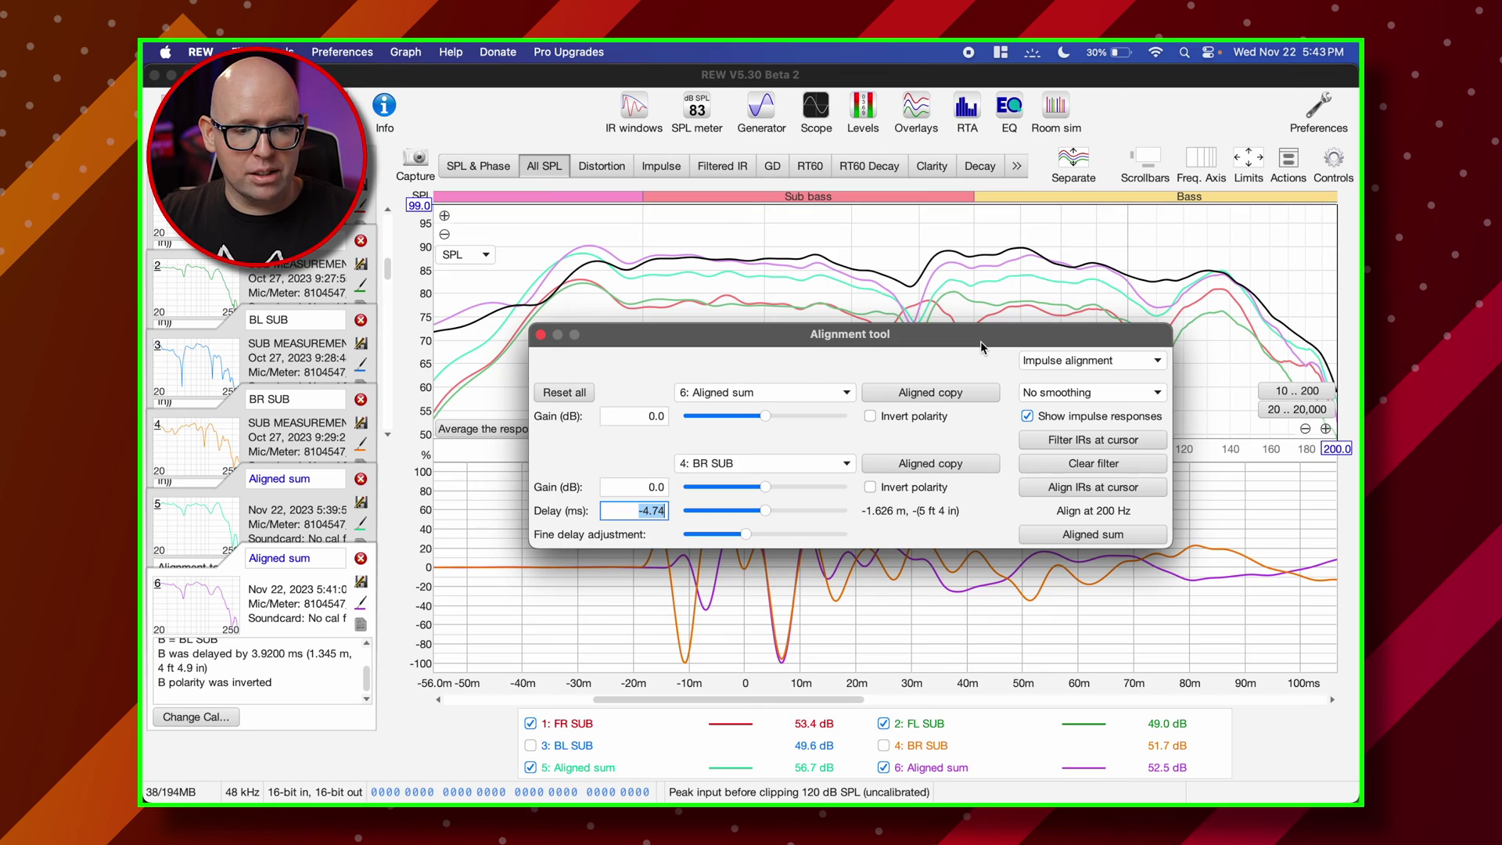
drag(892, 345, 936, 394)
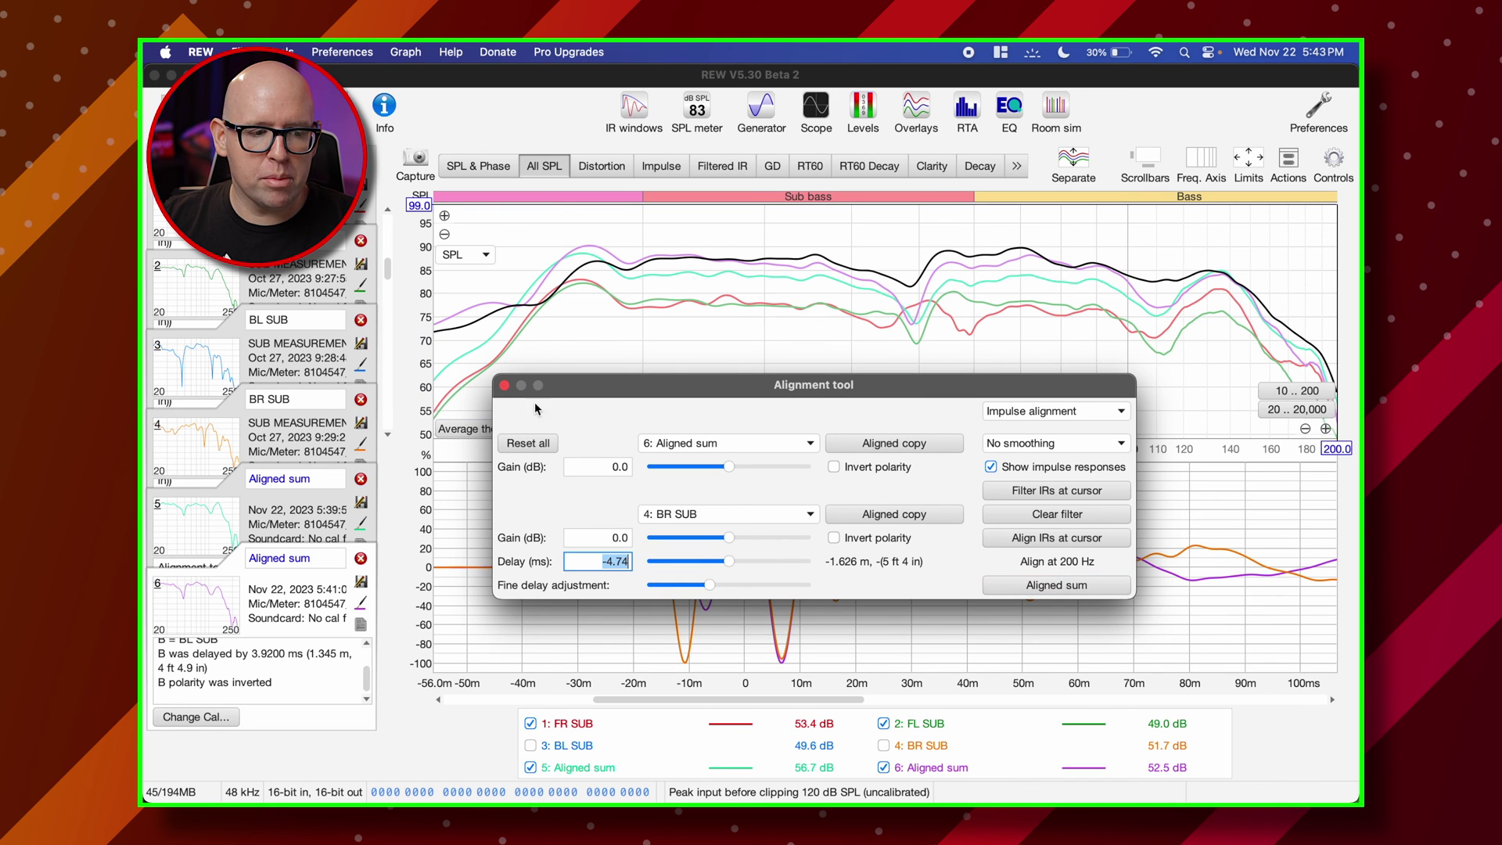
click(505, 386)
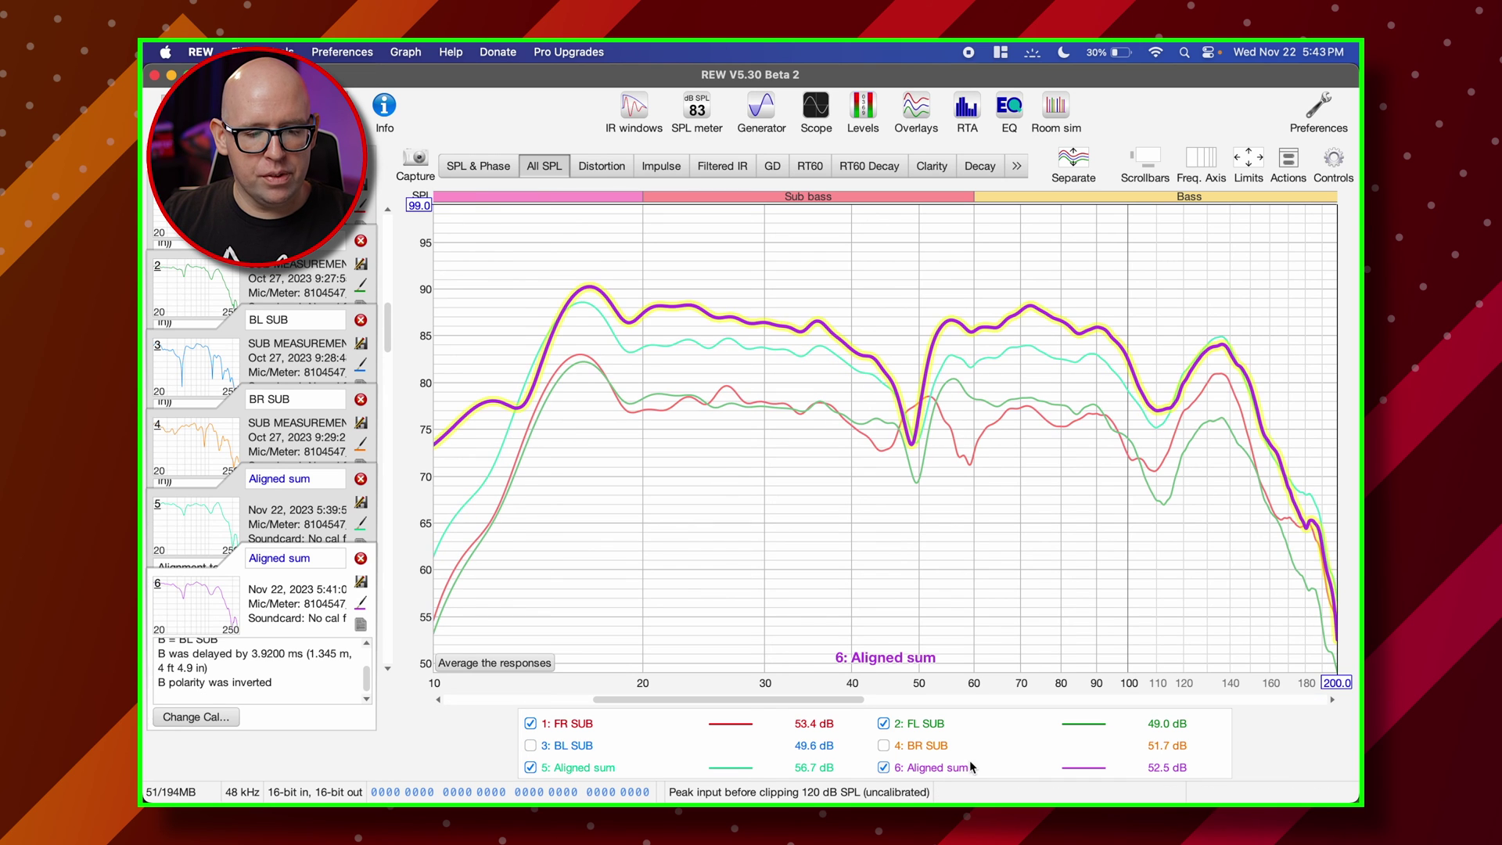
Hide the FR SUB and FL SUB traces on the SPL graph and review the alignment notes of measurement 6
click(883, 724)
click(573, 725)
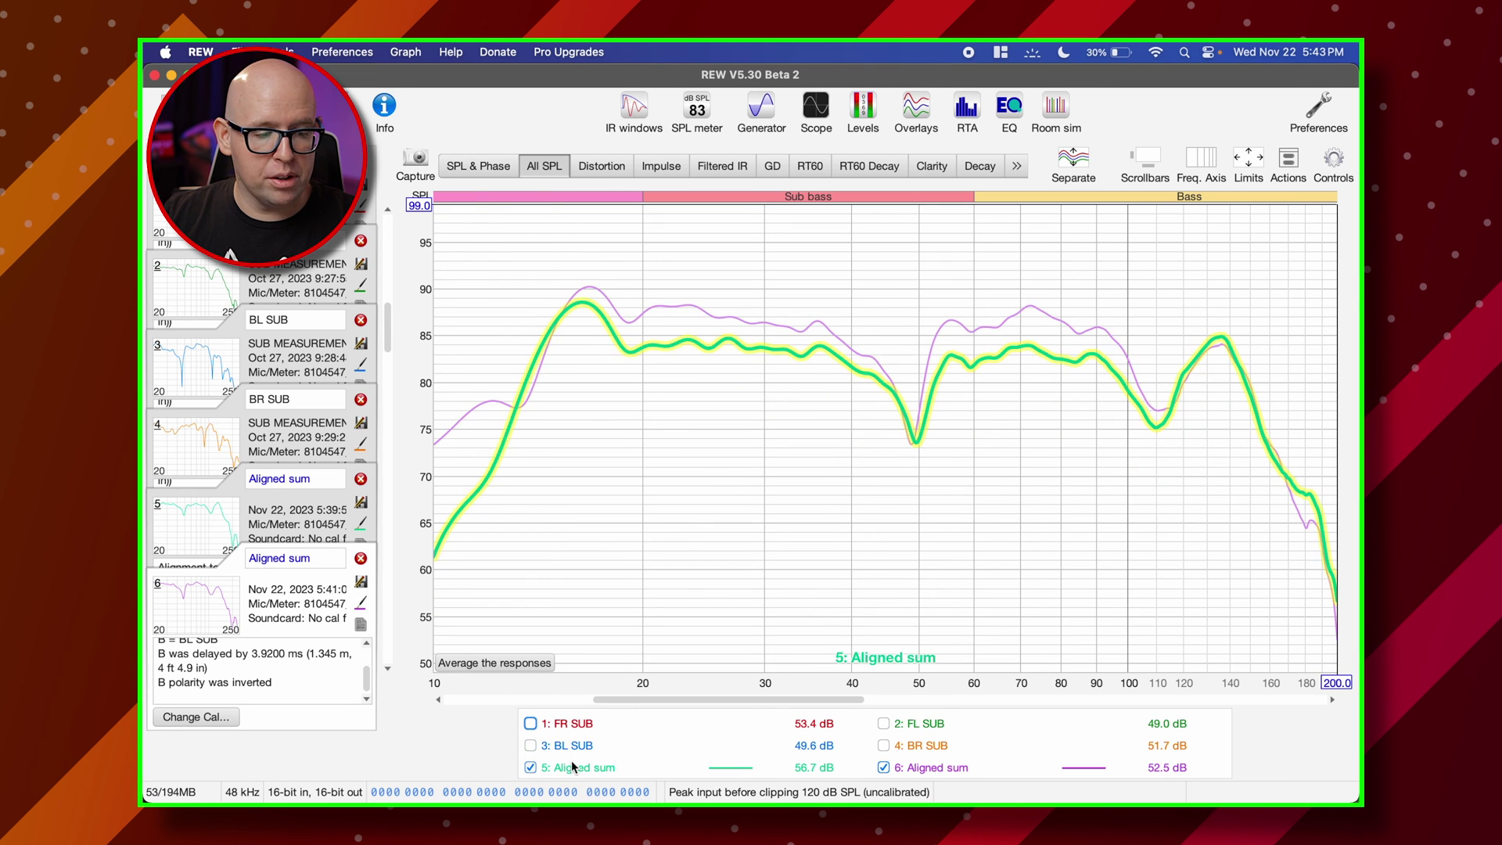
scroll(260, 674, up, 2)
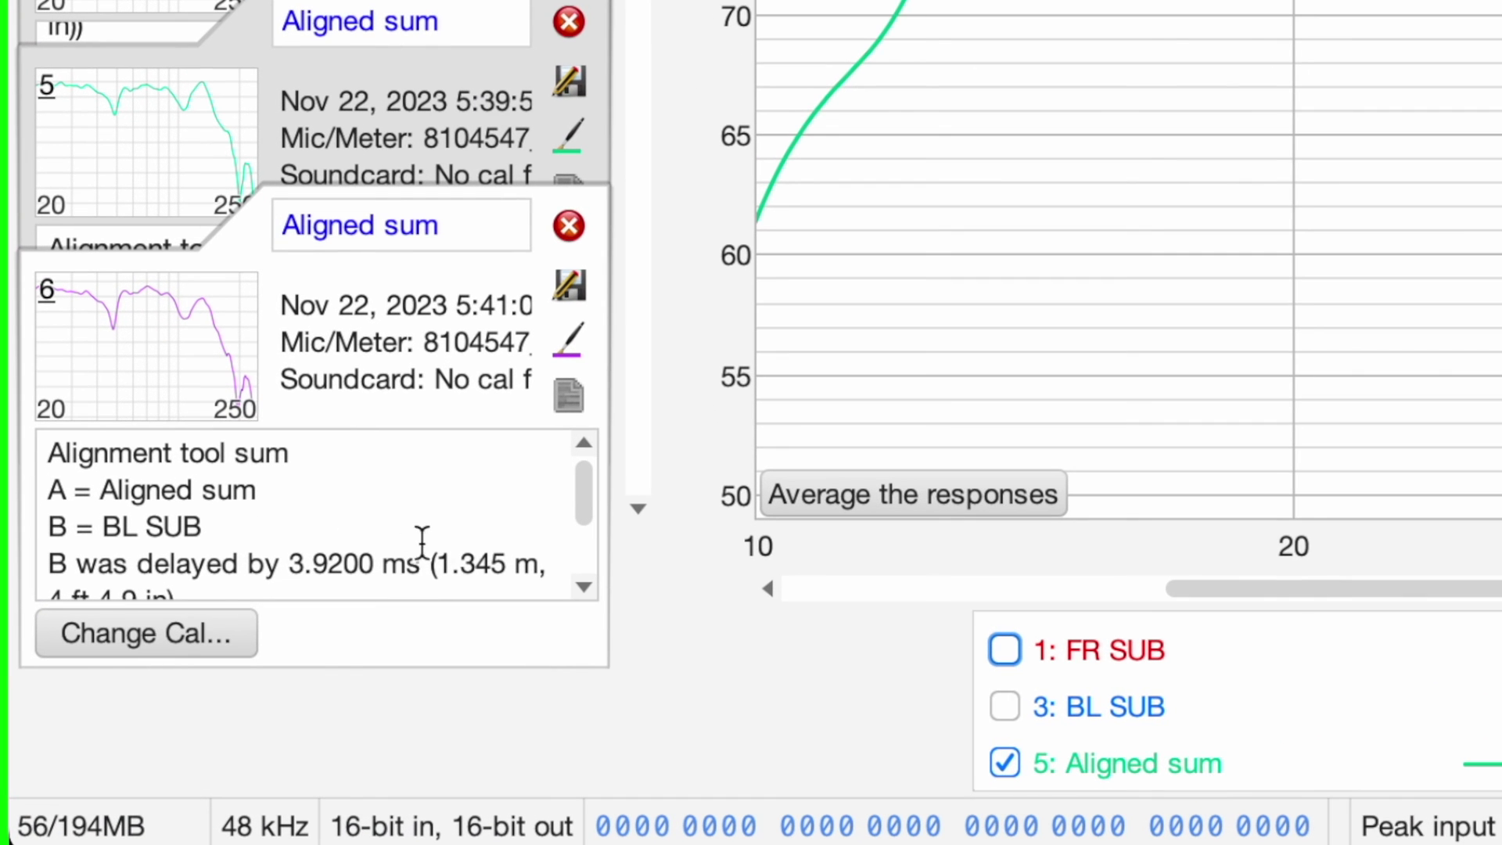
scroll(399, 547, down, 1)
scroll(415, 539, down, 1)
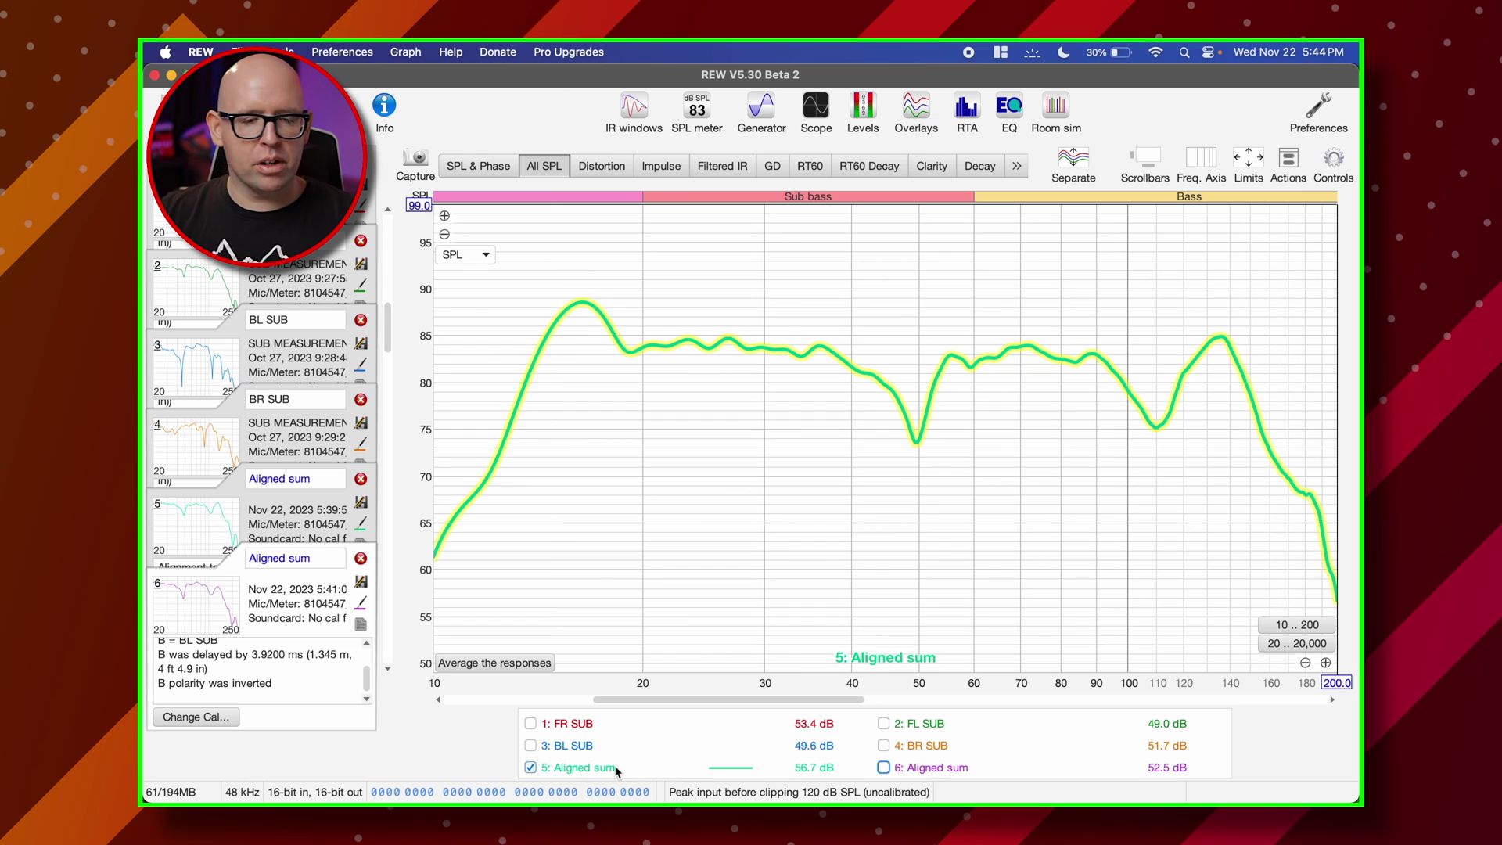
Open the EQ window for measurement 6, Aligned sum, and show its EQ filters in a wider window
click(1010, 109)
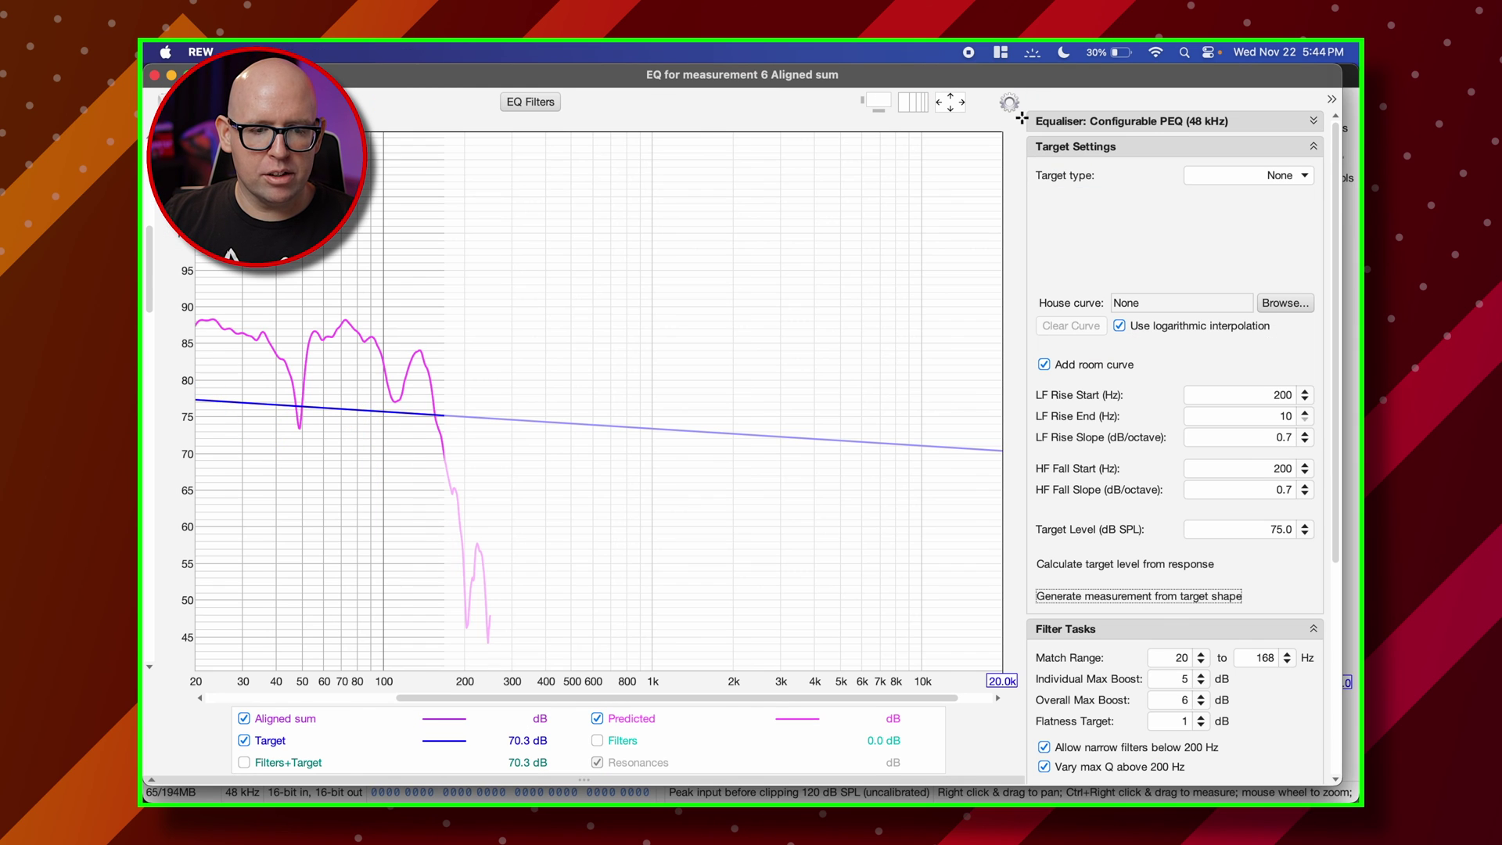
click(549, 103)
drag(1034, 74, 858, 98)
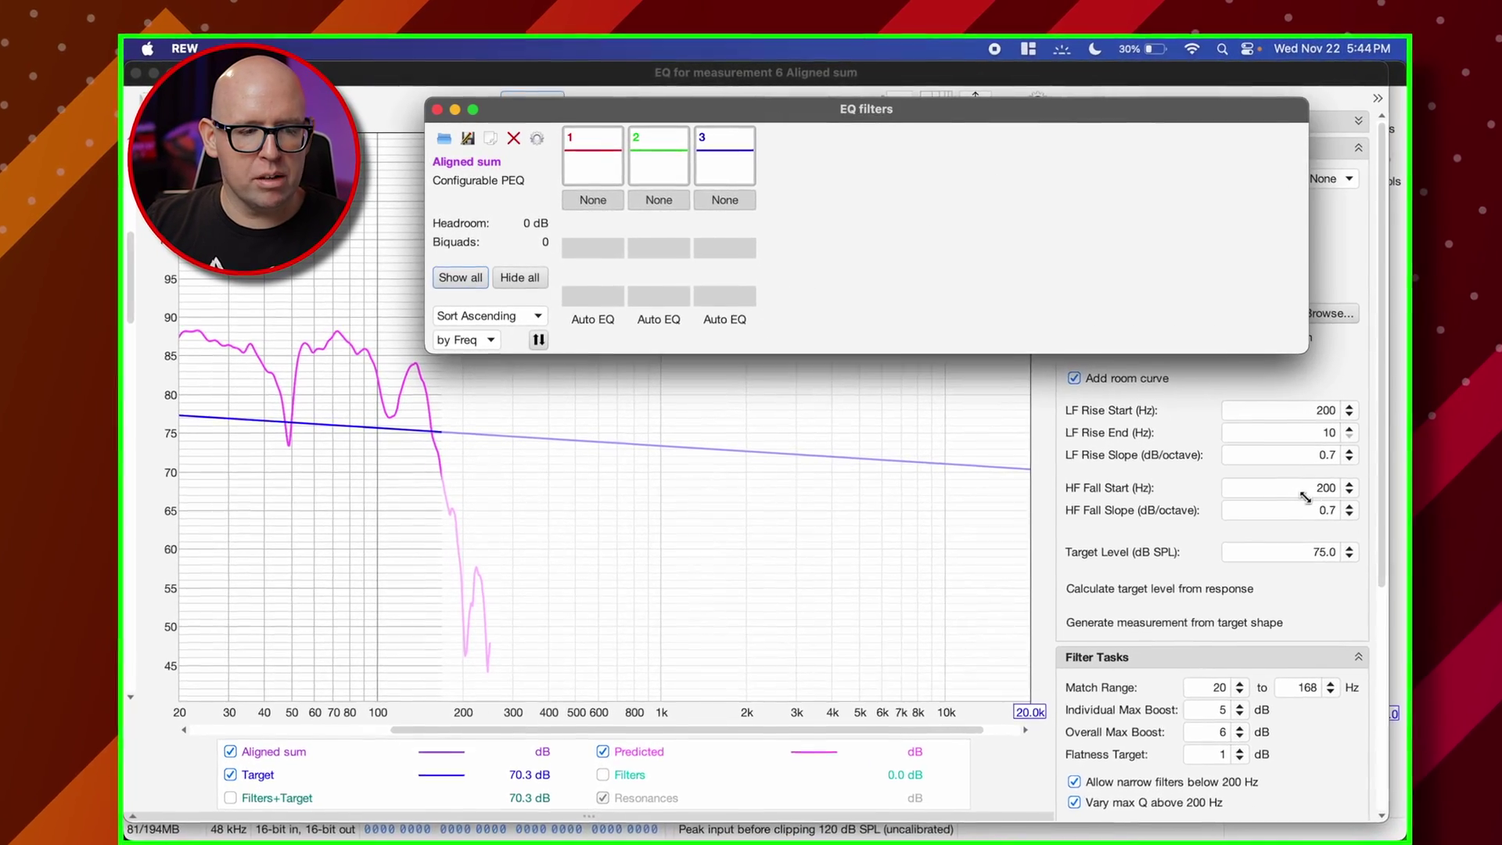
drag(1148, 392, 1315, 392)
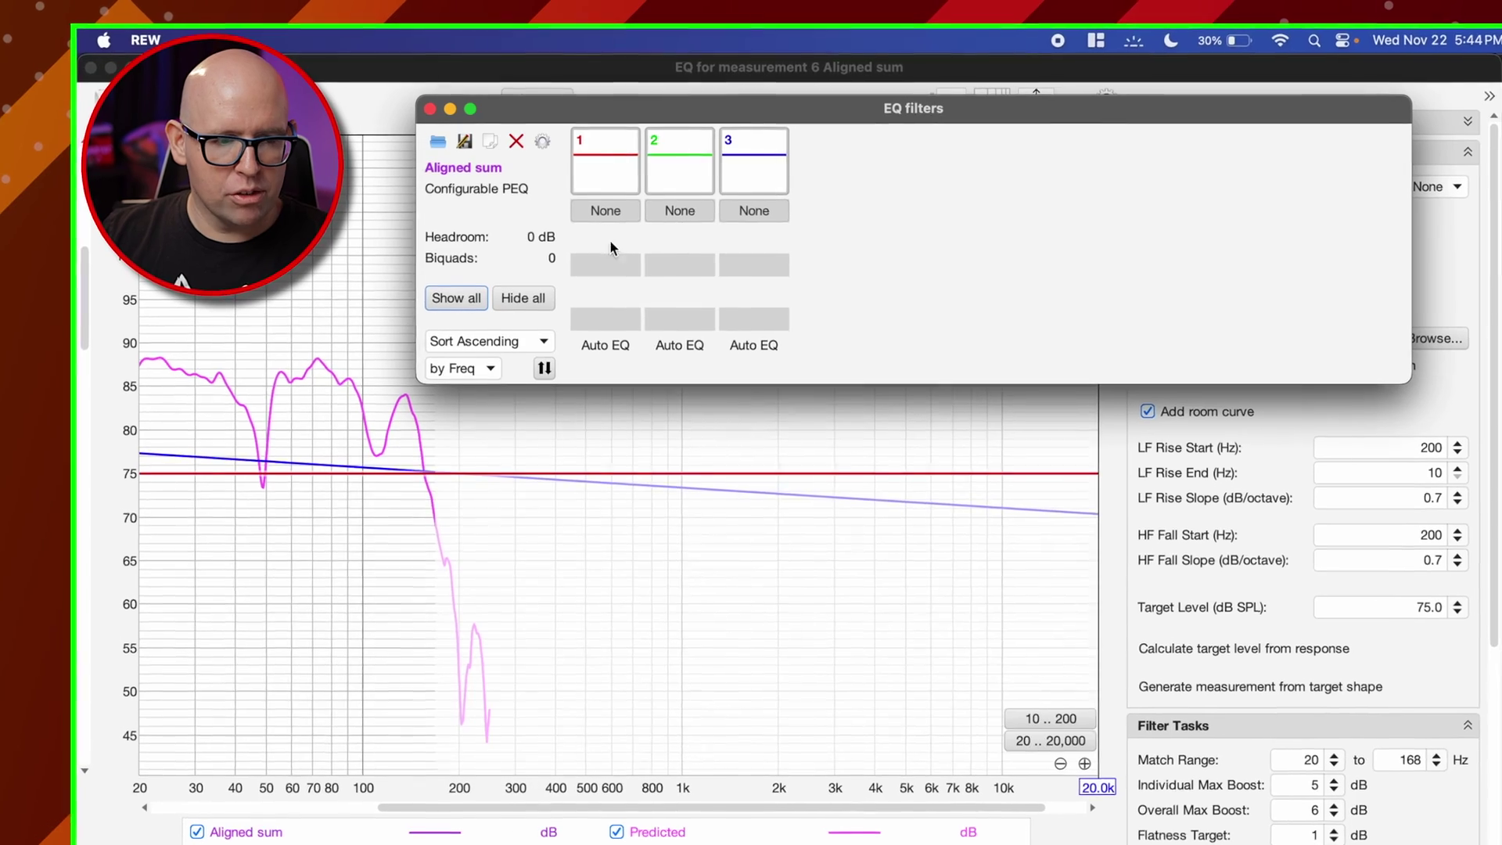